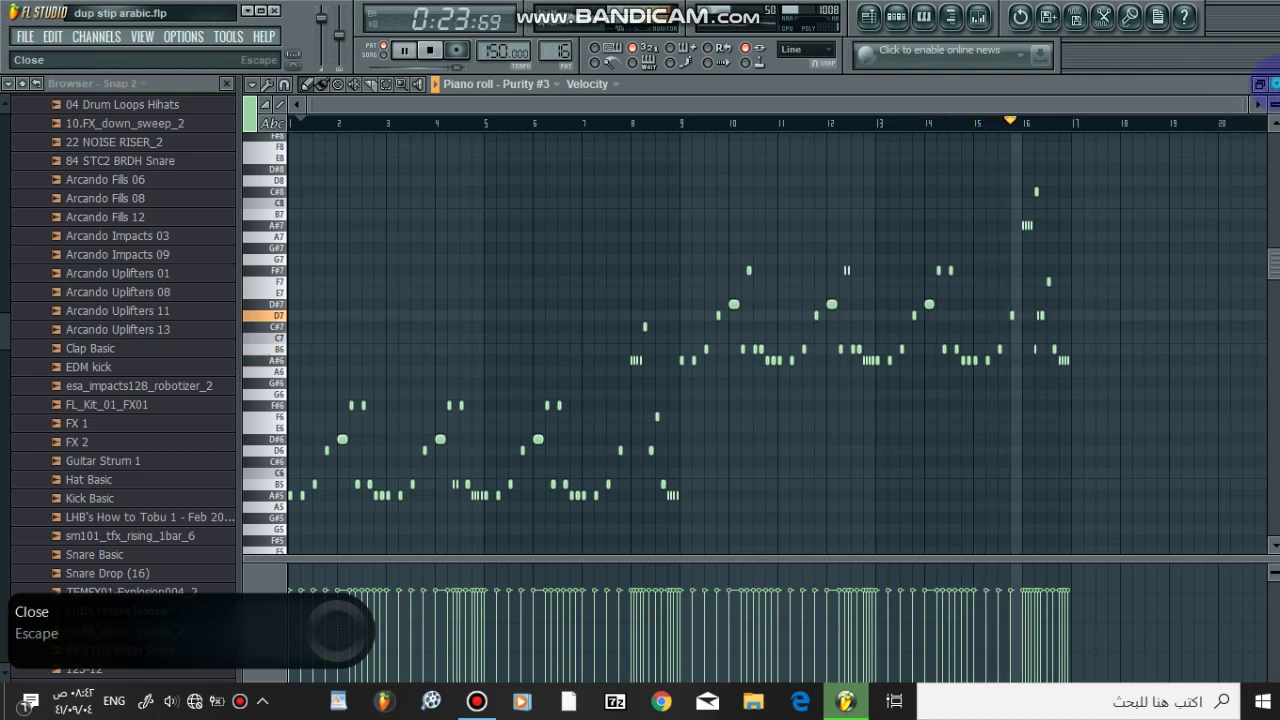
# Select the Pattern 24 clip on Track 4, examine the full note sequence of its Sakura channel, and return to the playlist
pyautogui.click(1274, 84)
pyautogui.click(609, 103)
pyautogui.click(355, 313)
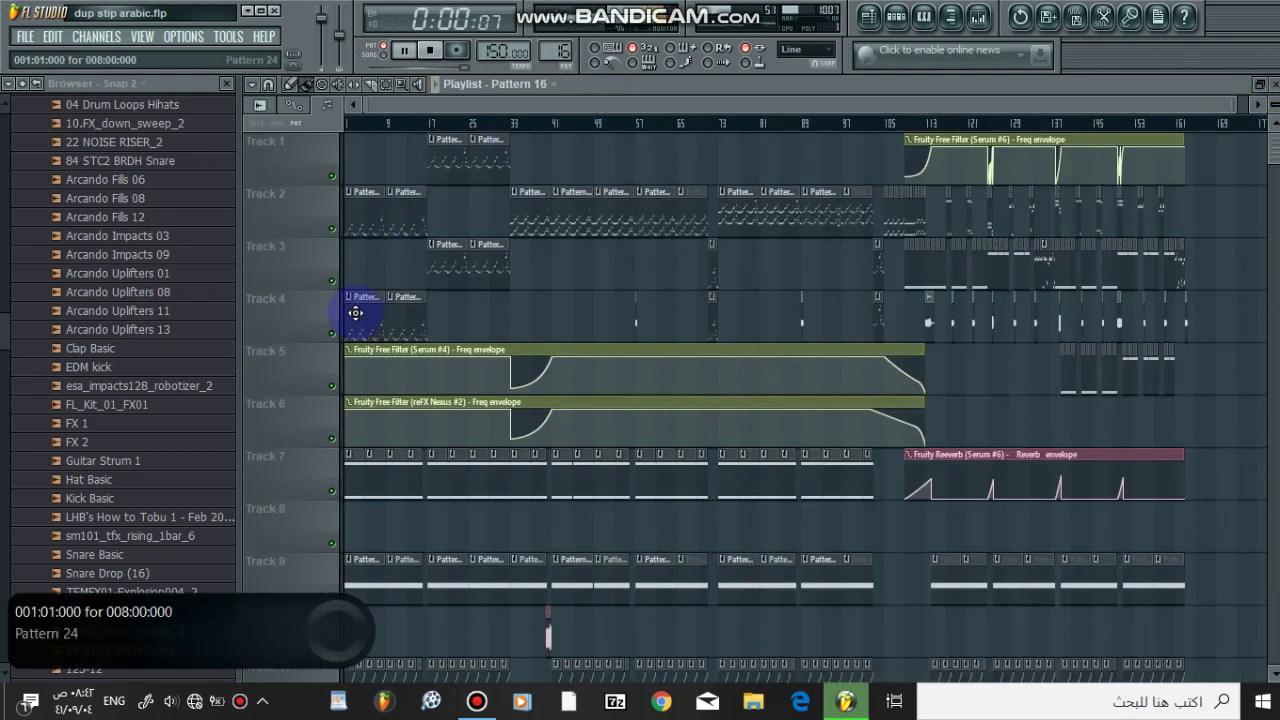
pyautogui.click(896, 16)
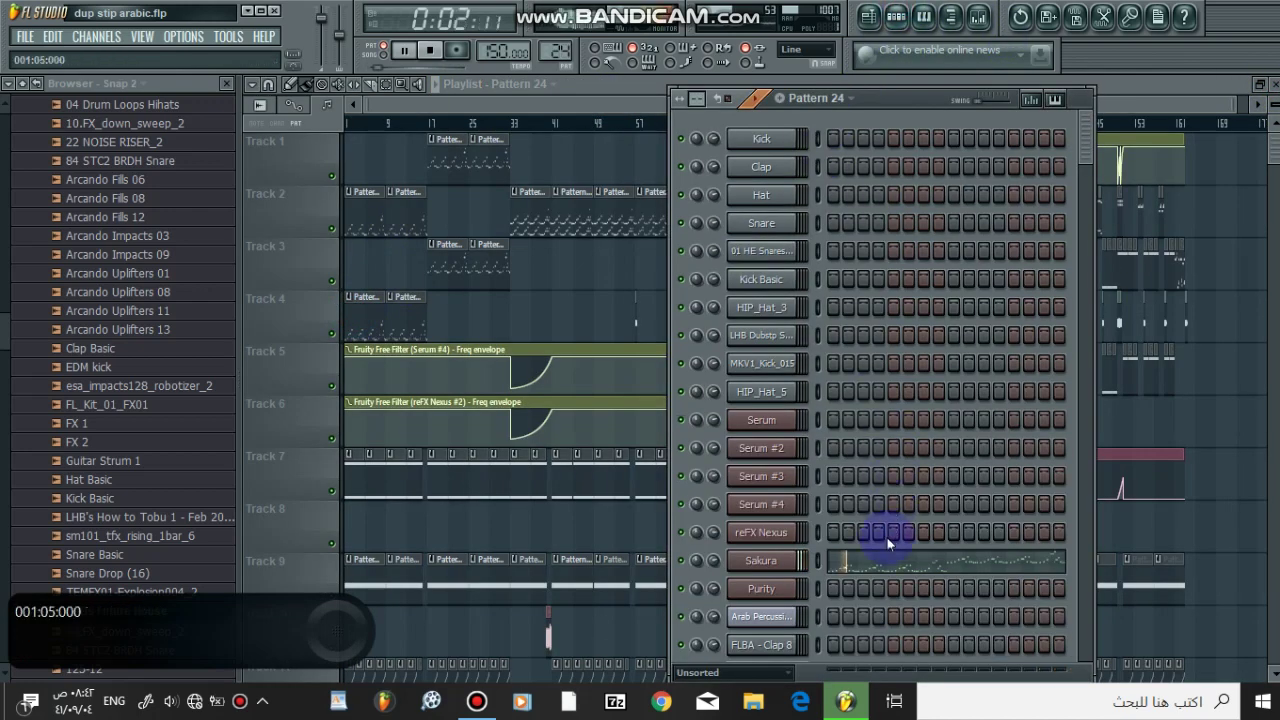
pyautogui.click(886, 562)
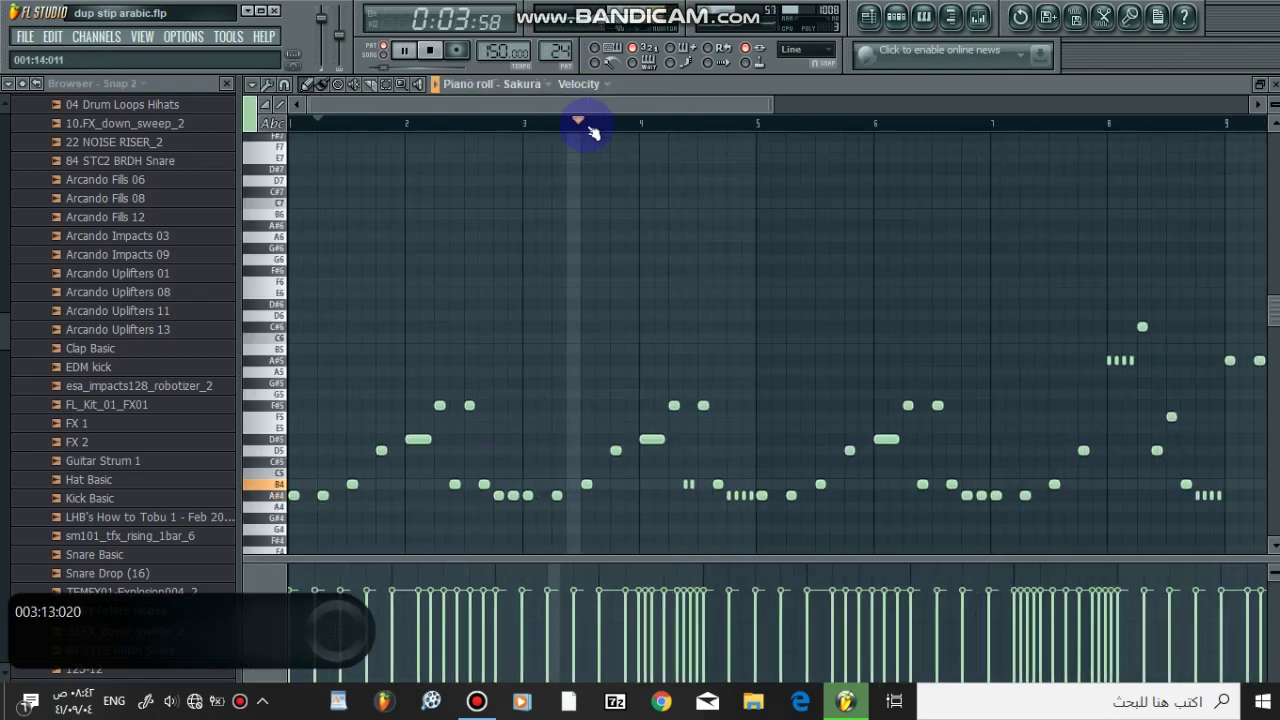
pyautogui.scroll(-4, 1057, 122)
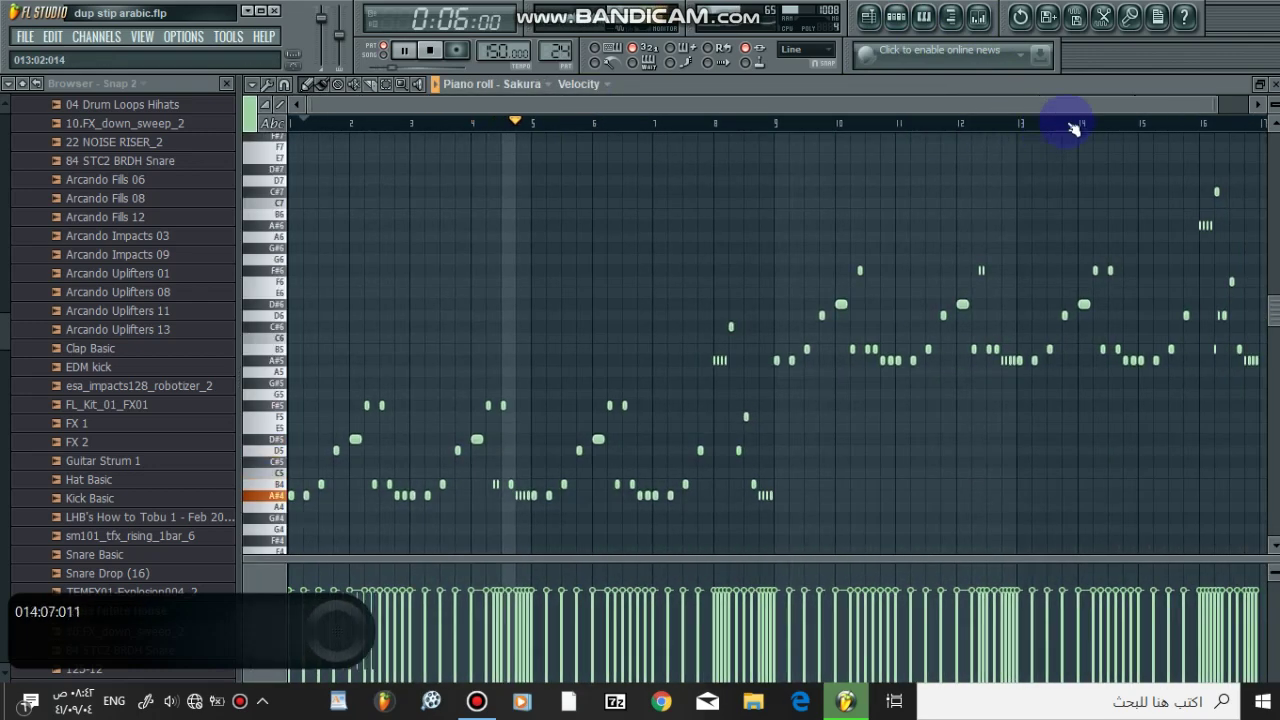
pyautogui.click(1215, 80)
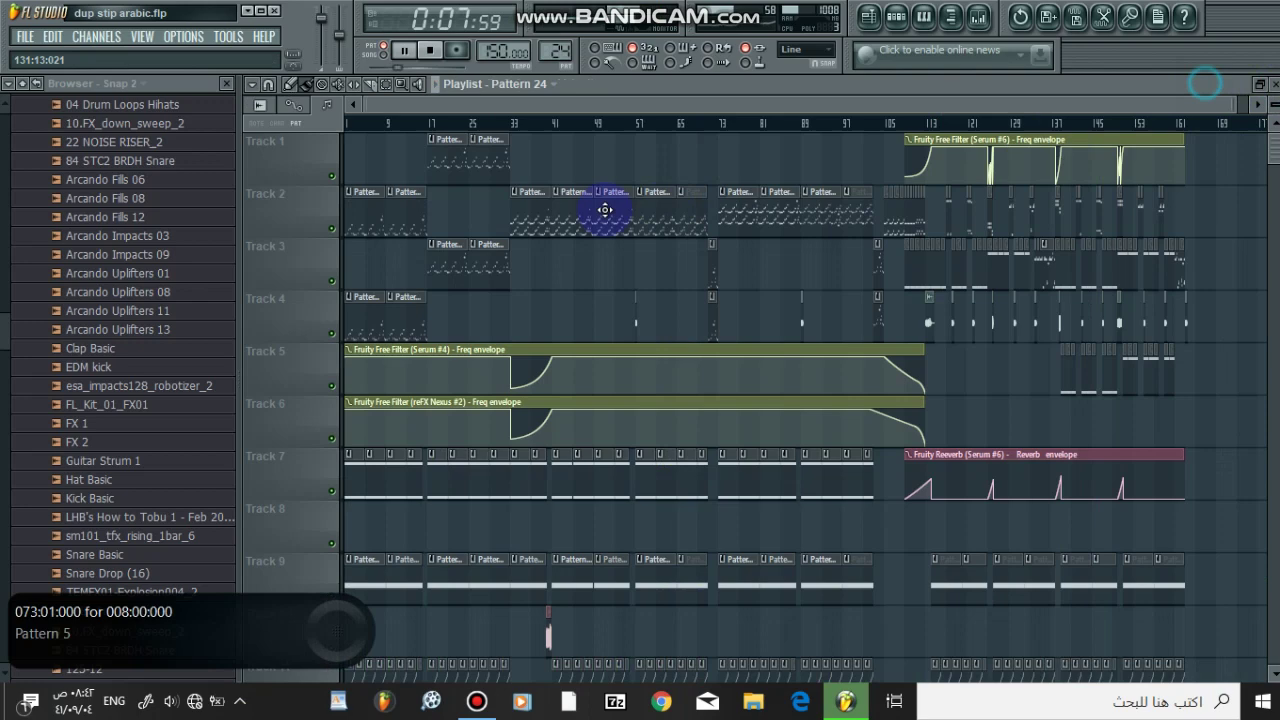
# Select the Pattern 16 clip on Track 2 and check which preset its Purity #3 instrument uses
pyautogui.click(411, 214)
pyautogui.click(897, 16)
pyautogui.scroll(-6, 790, 470)
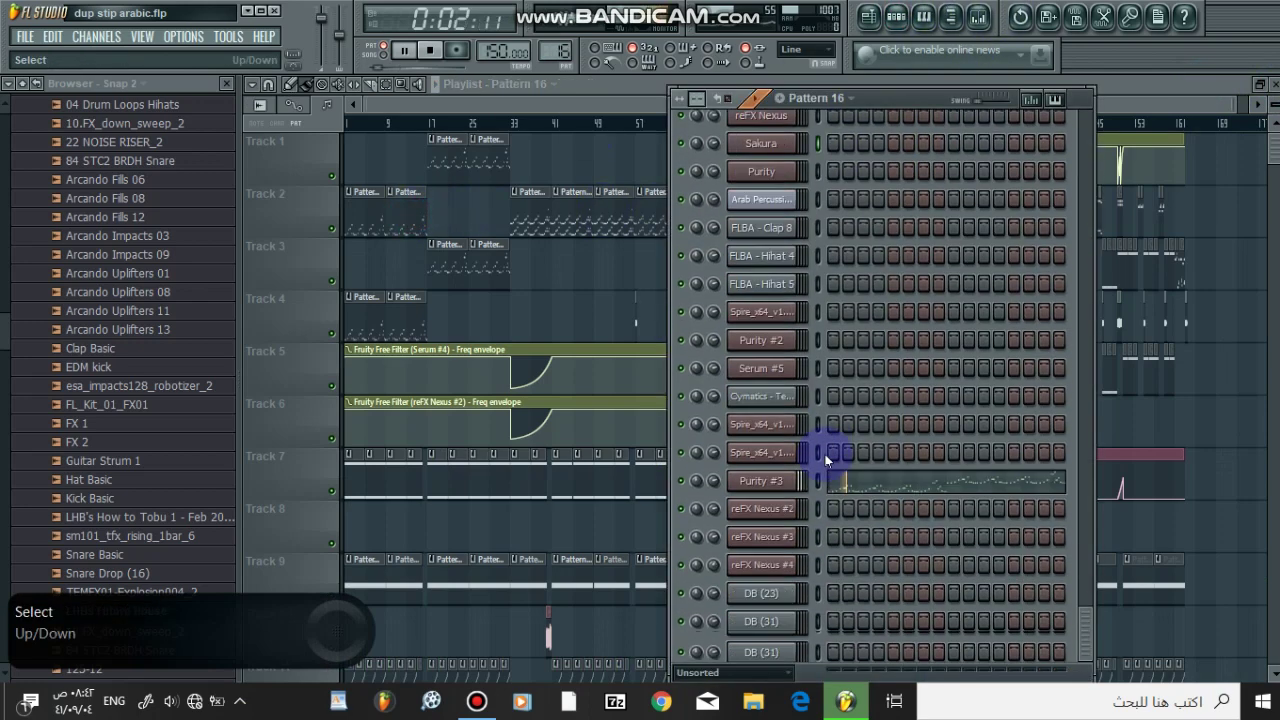
pyautogui.click(758, 404)
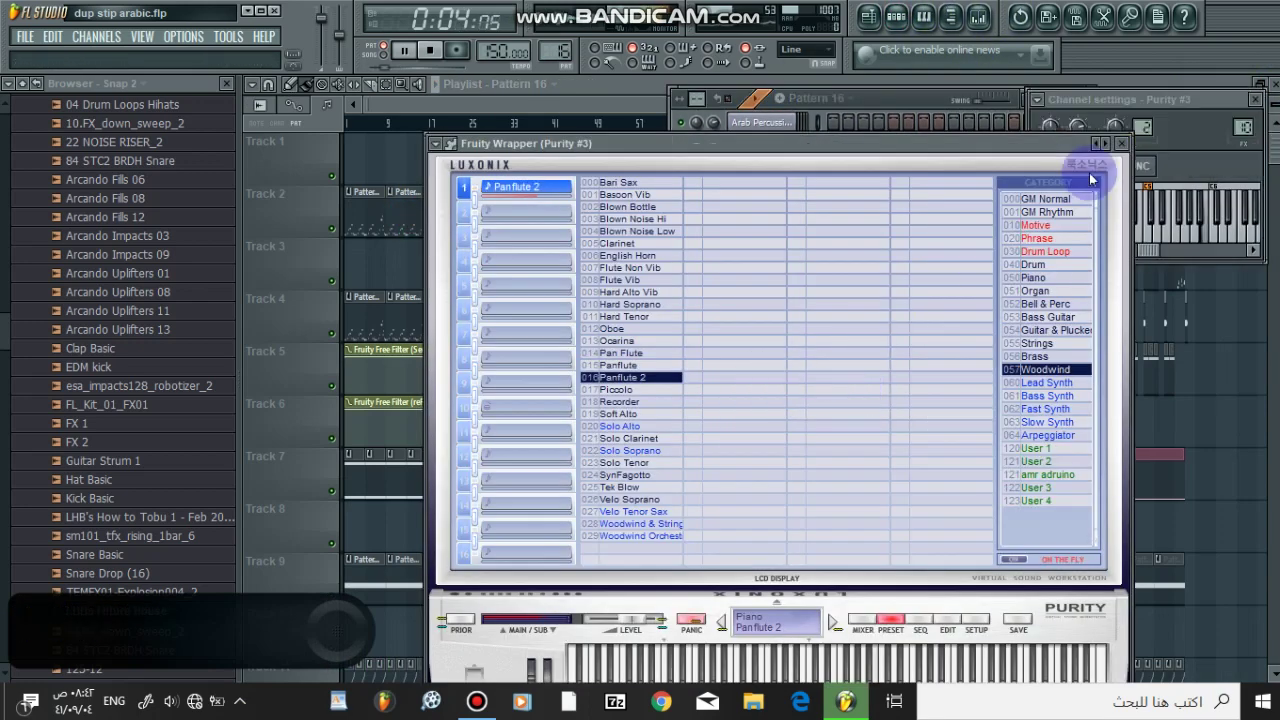
pyautogui.click(1122, 145)
pyautogui.click(565, 106)
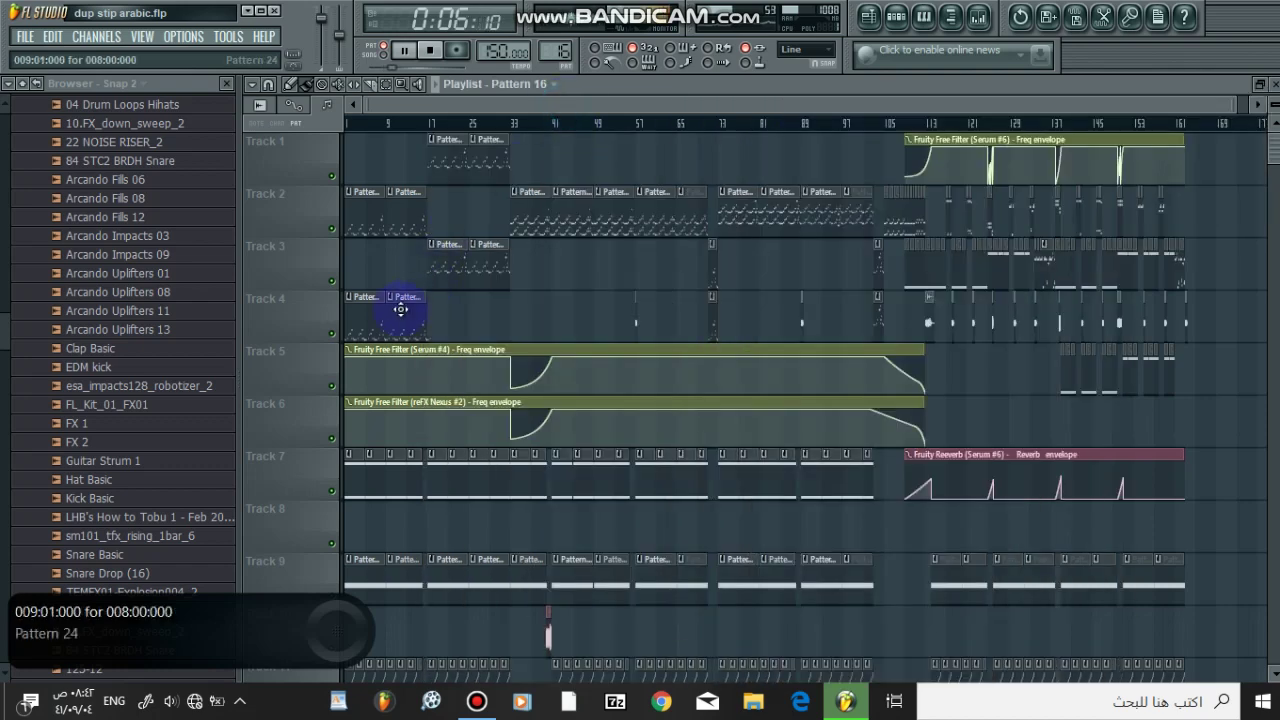
# Open the second Pattern 24 clip on Track 4 and review its Sakura notes
pyautogui.doubleClick(400, 300)
pyautogui.moveTo(519, 121); pyautogui.dragTo(1251, 114)
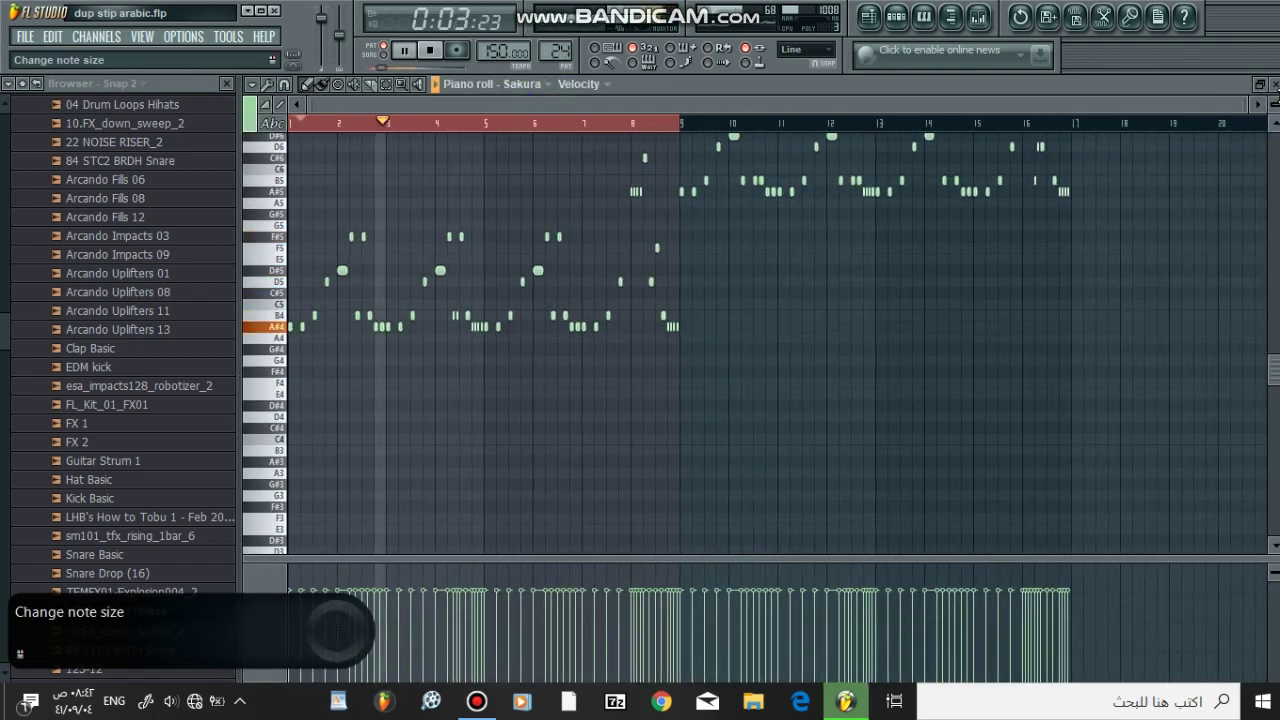
pyautogui.click(1274, 84)
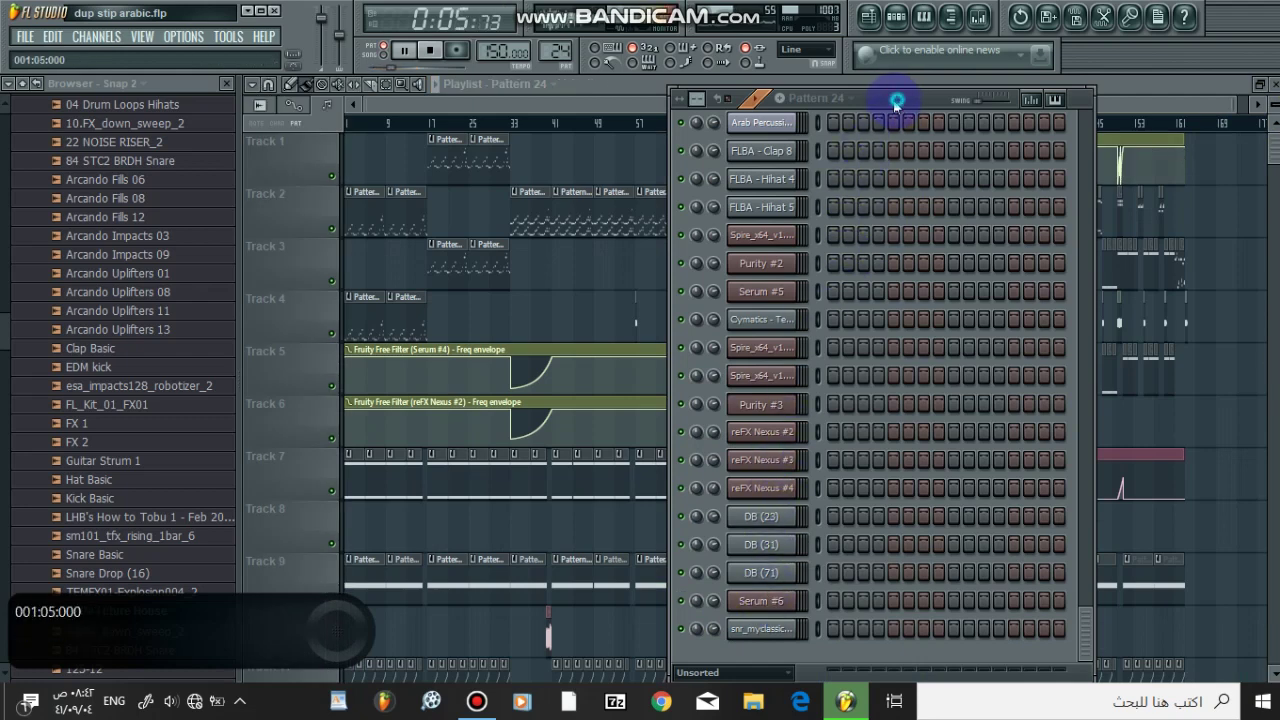
# View the Sakura instrument used by Pattern 24, and return to the playlist
pyautogui.scroll(5, 899, 280)
pyautogui.click(760, 490)
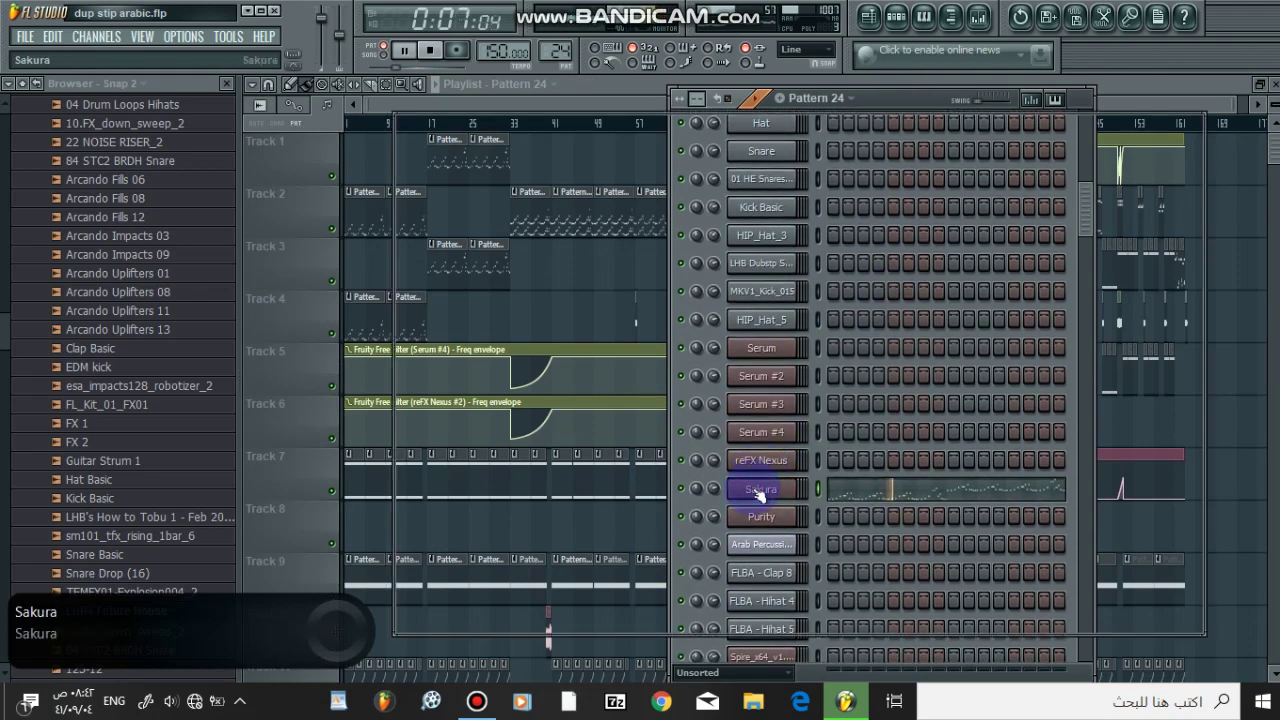
pyautogui.click(823, 337)
pyautogui.click(618, 94)
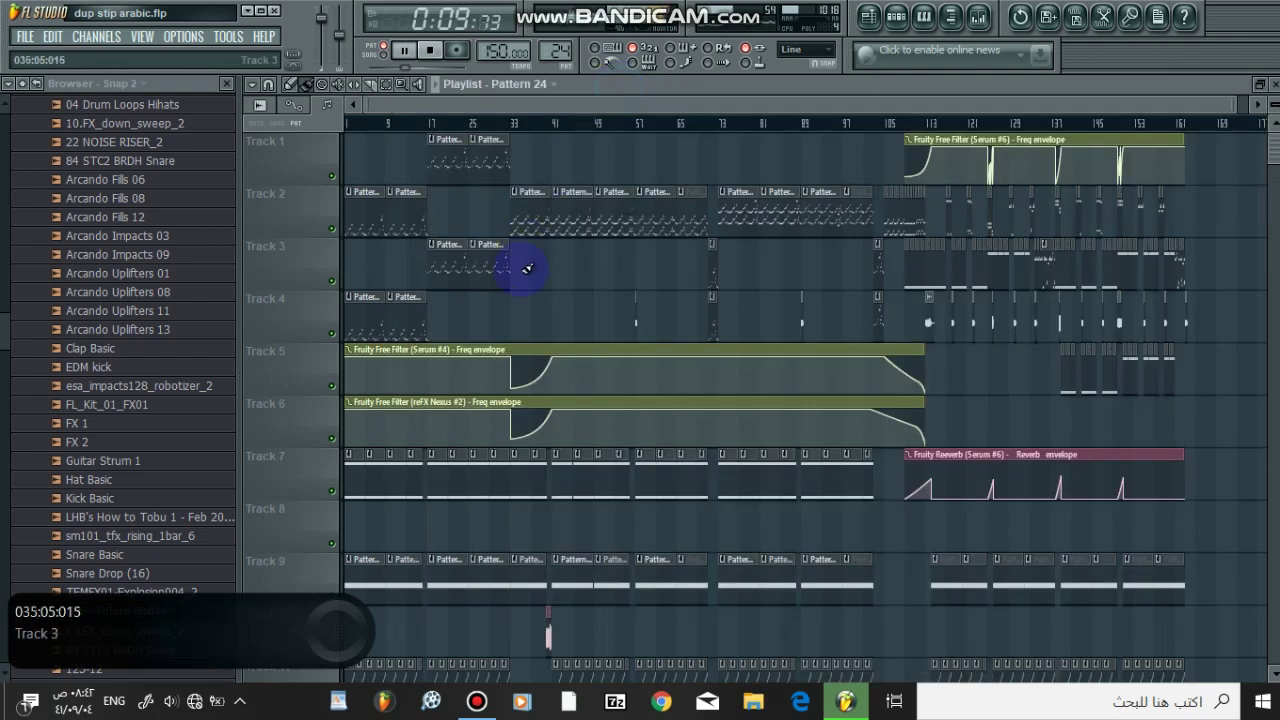
# Select the Pattern 18 clip on Track 7, open its reFX Nexus #3 notes, and play them from the start
pyautogui.scroll(-3, 525, 268)
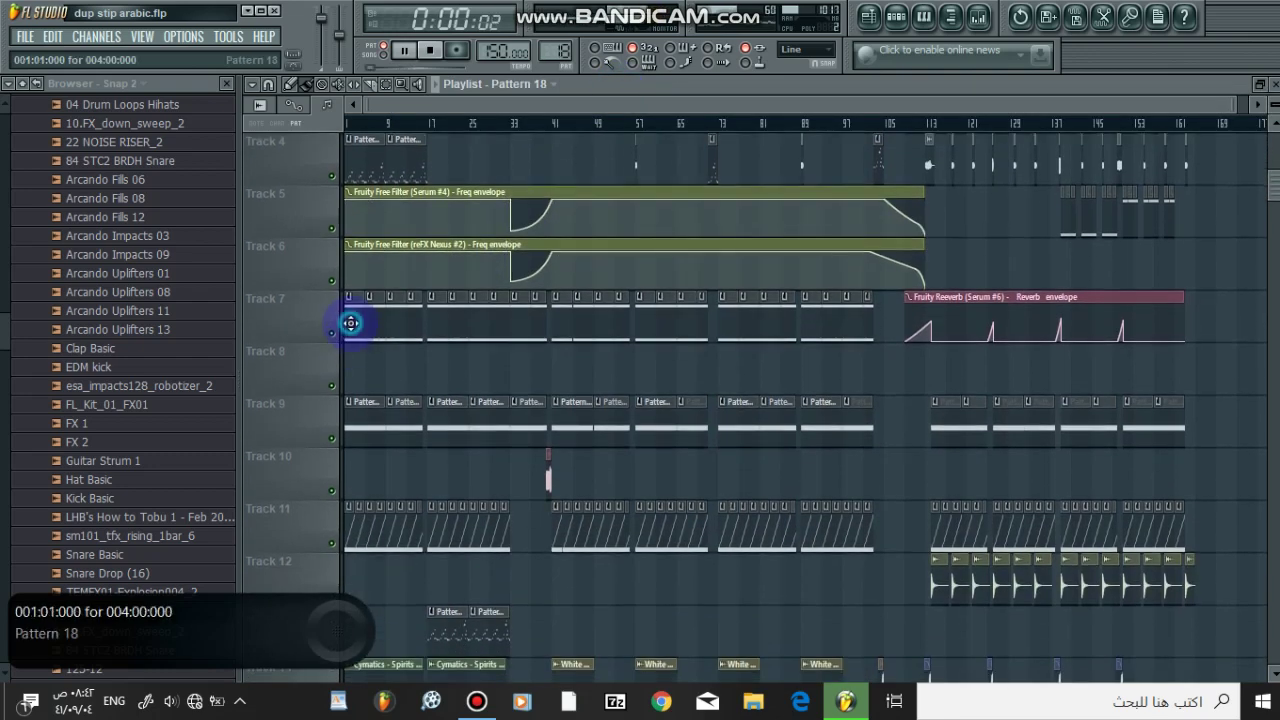
pyautogui.click(924, 17)
pyautogui.scroll(-3, 879, 415)
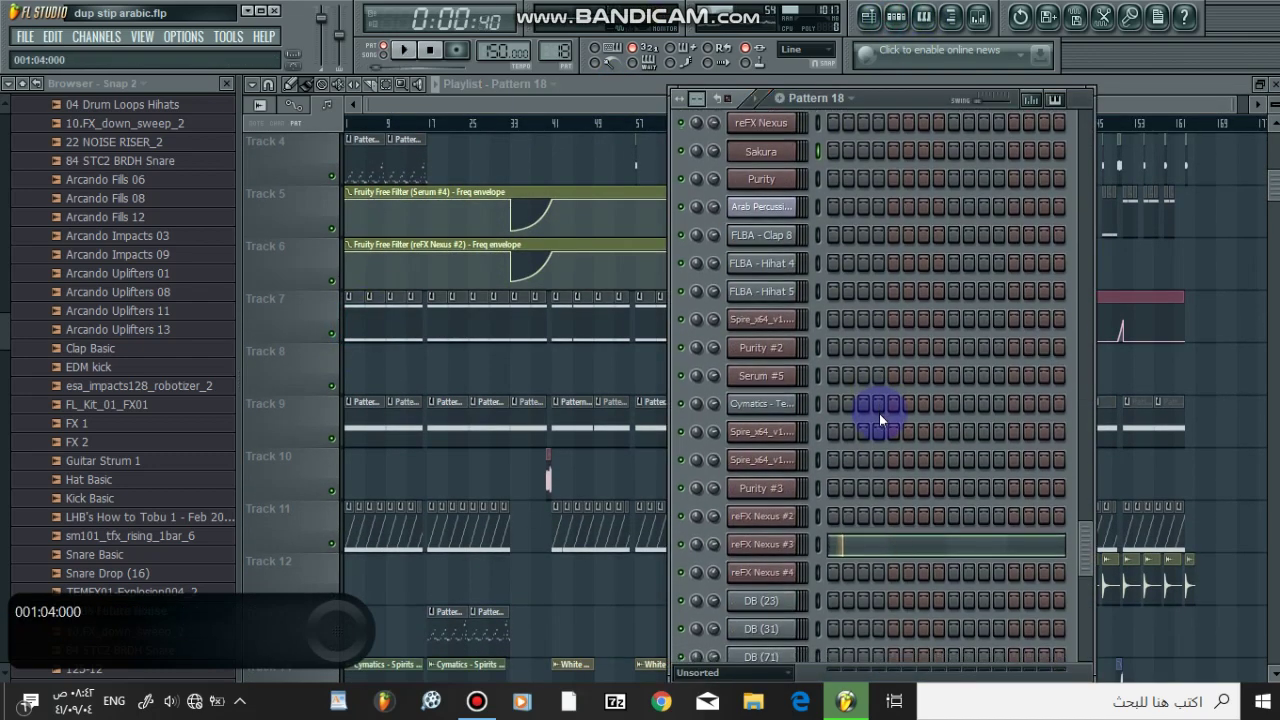
pyautogui.click(898, 540)
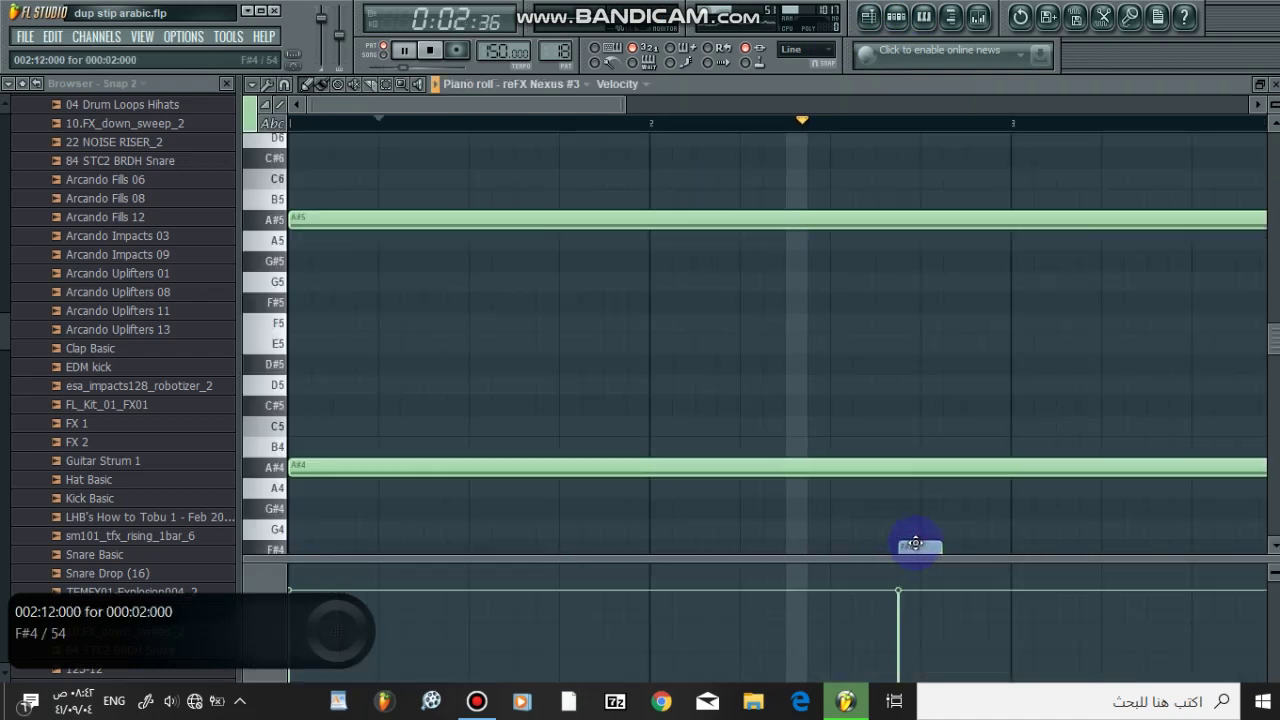
pyautogui.moveTo(340, 128); pyautogui.dragTo(290, 126)
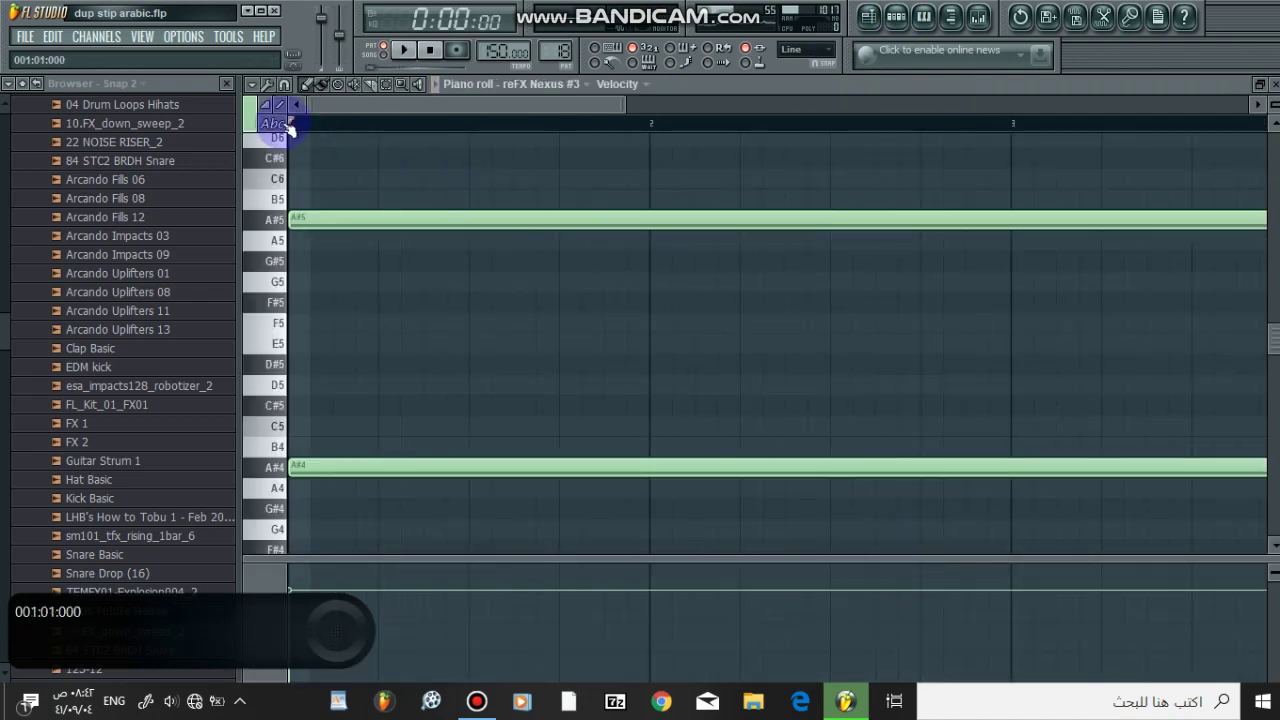
pyautogui.click(410, 55)
pyautogui.scroll(-3, 429, 125)
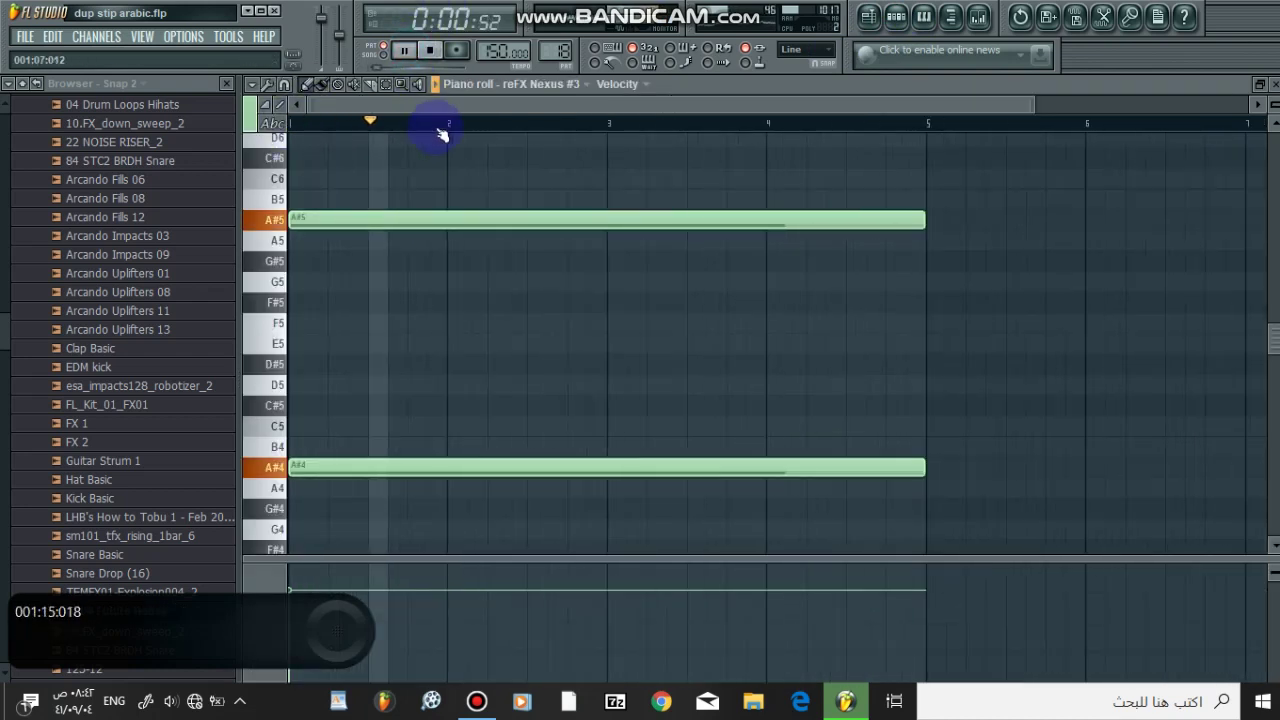
# Check the preset loaded in the reFX Nexus #3 instrument, and return to the playlist
pyautogui.click(897, 17)
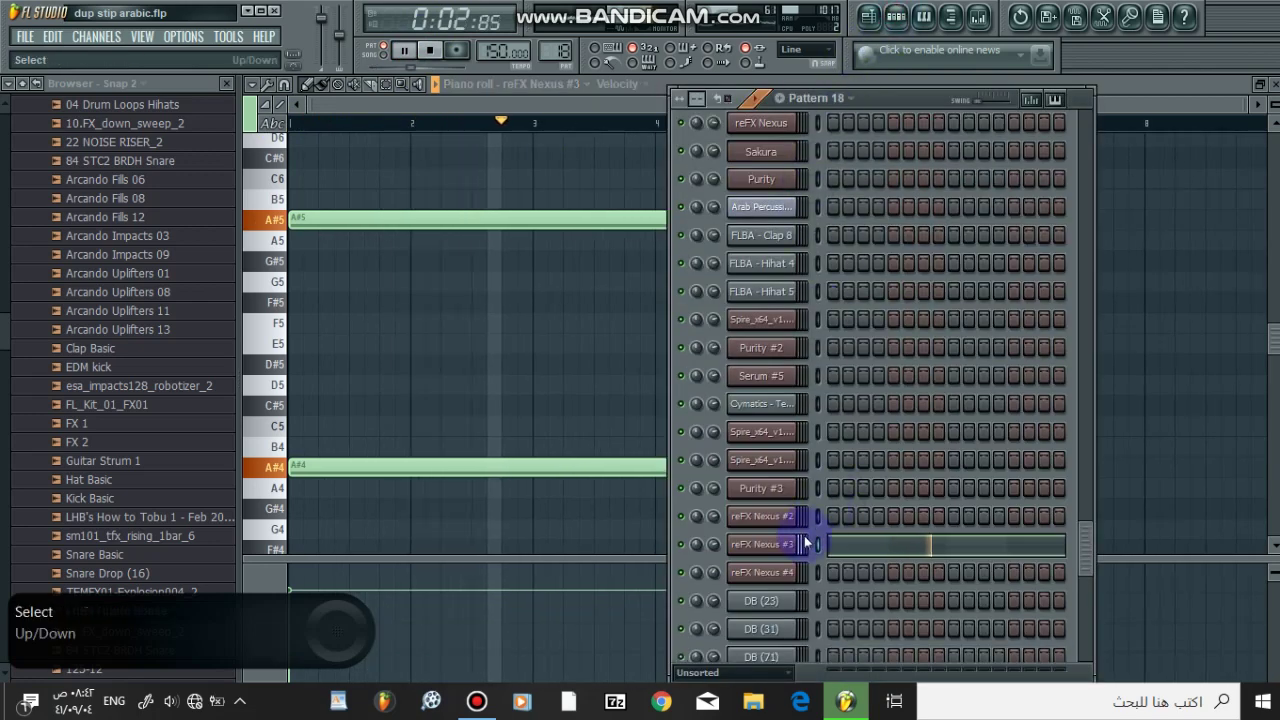
pyautogui.click(777, 541)
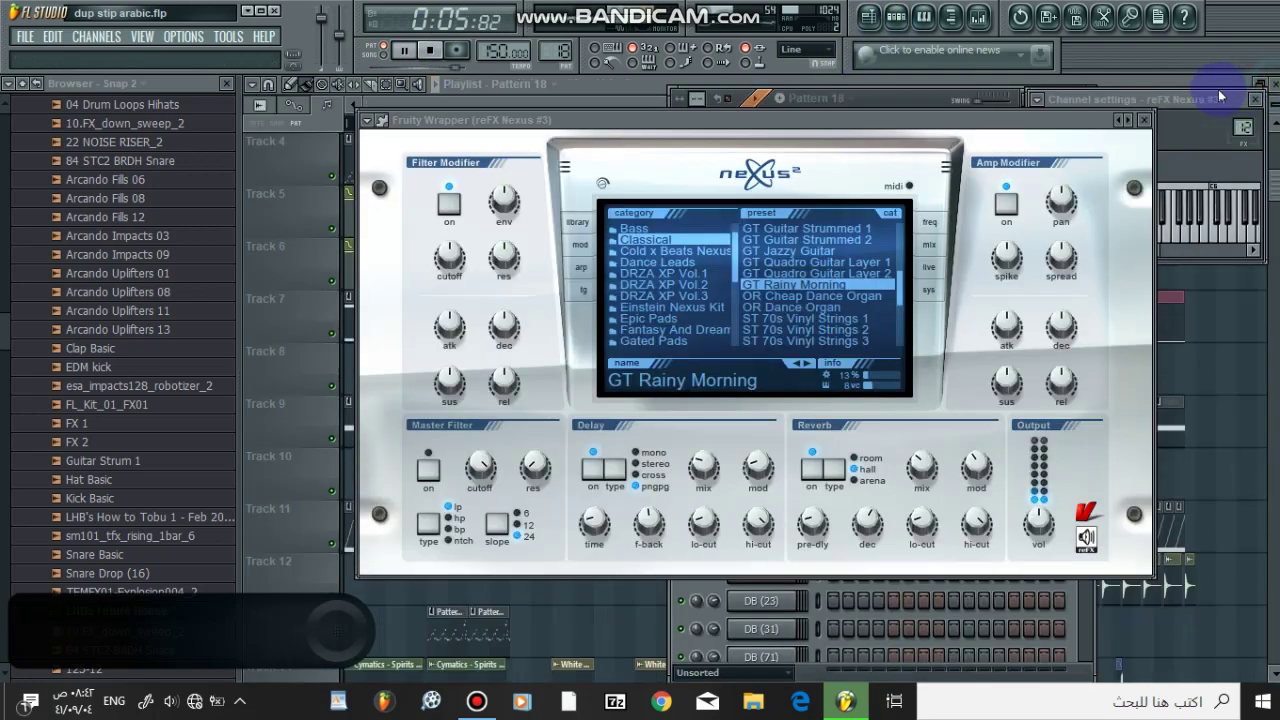
pyautogui.click(1217, 85)
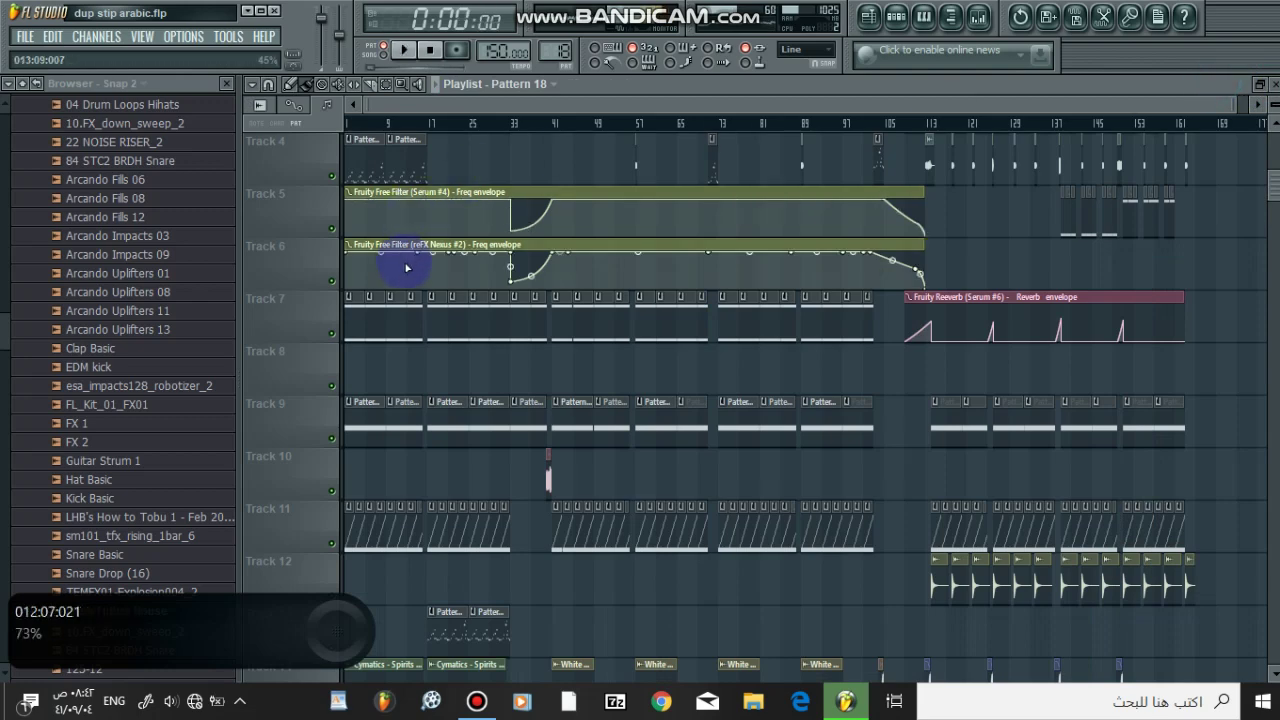
# Select the Pattern 3 clip on Track 9, and play it while viewing the preset of its reFX Nexus instrument
pyautogui.scroll(-2, 363, 350)
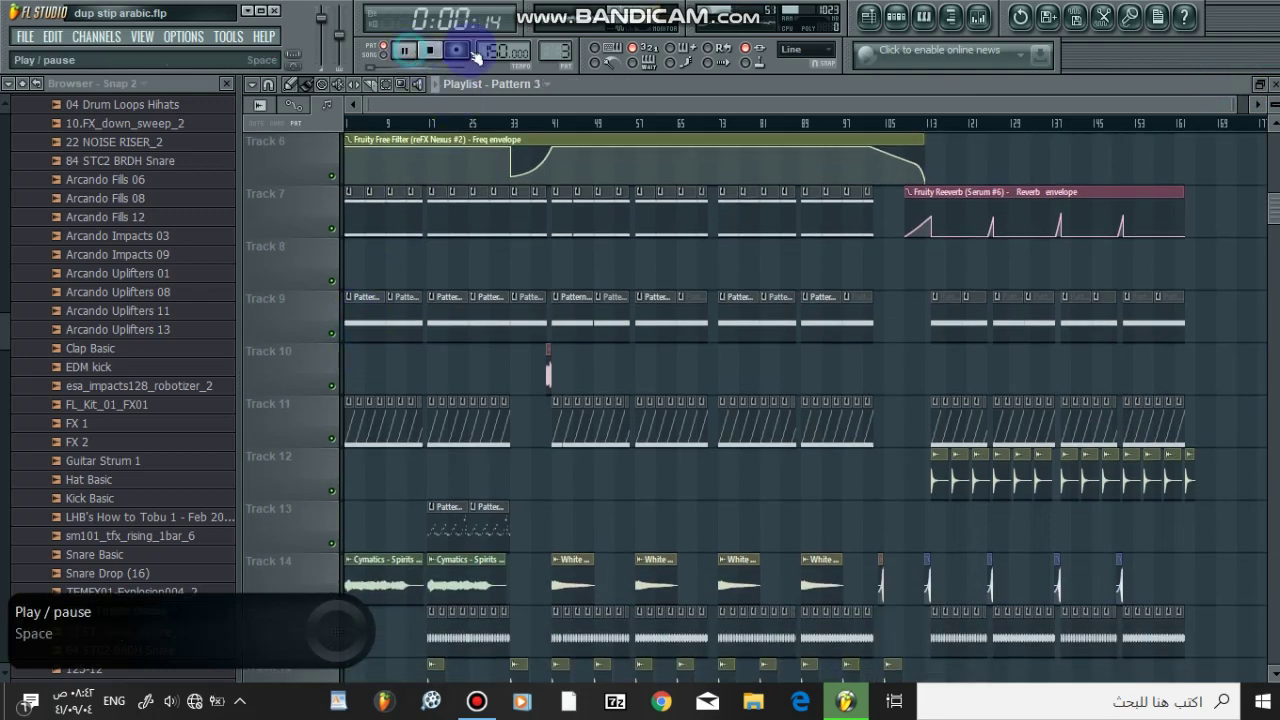
pyautogui.click(896, 16)
pyautogui.scroll(5, 849, 318)
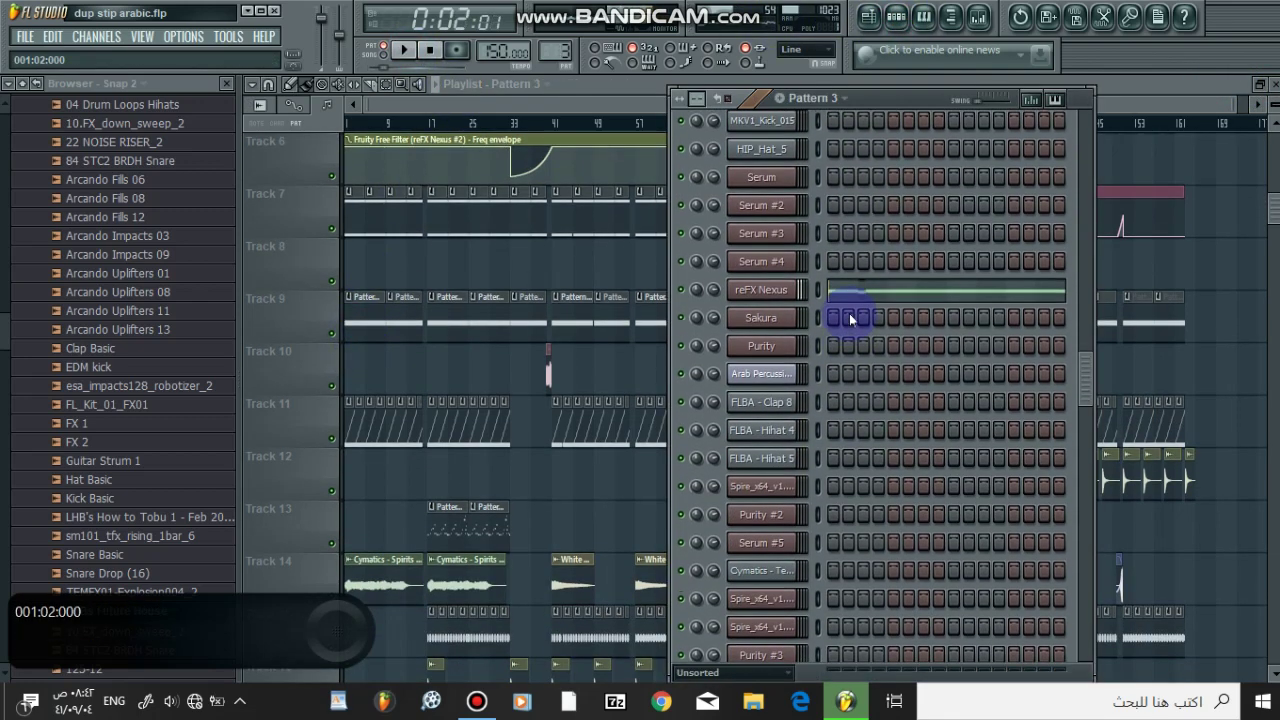
pyautogui.click(780, 292)
pyautogui.press('space')
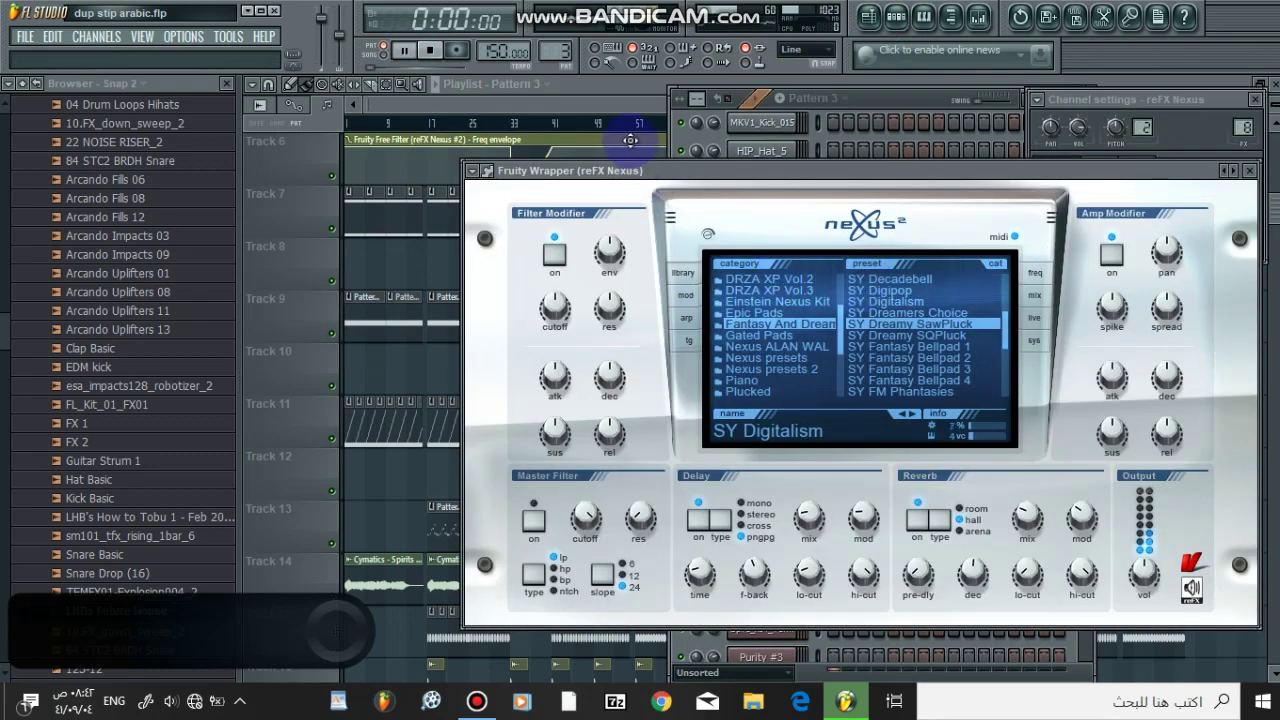
pyautogui.click(617, 104)
# Open the Pattern 7 clip on Track 11, view its Arab Percussion Loop 1 notes, and return to the playlist
pyautogui.scroll(-3, 409, 271)
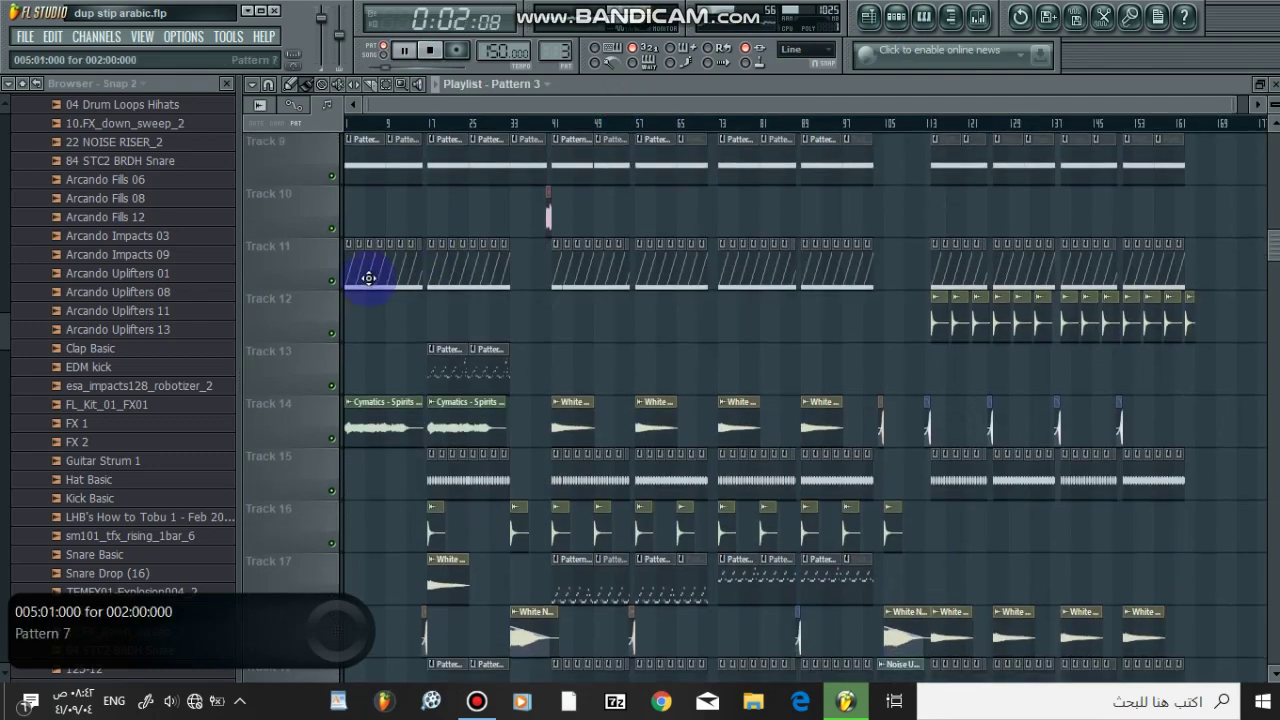
pyautogui.doubleClick(363, 275)
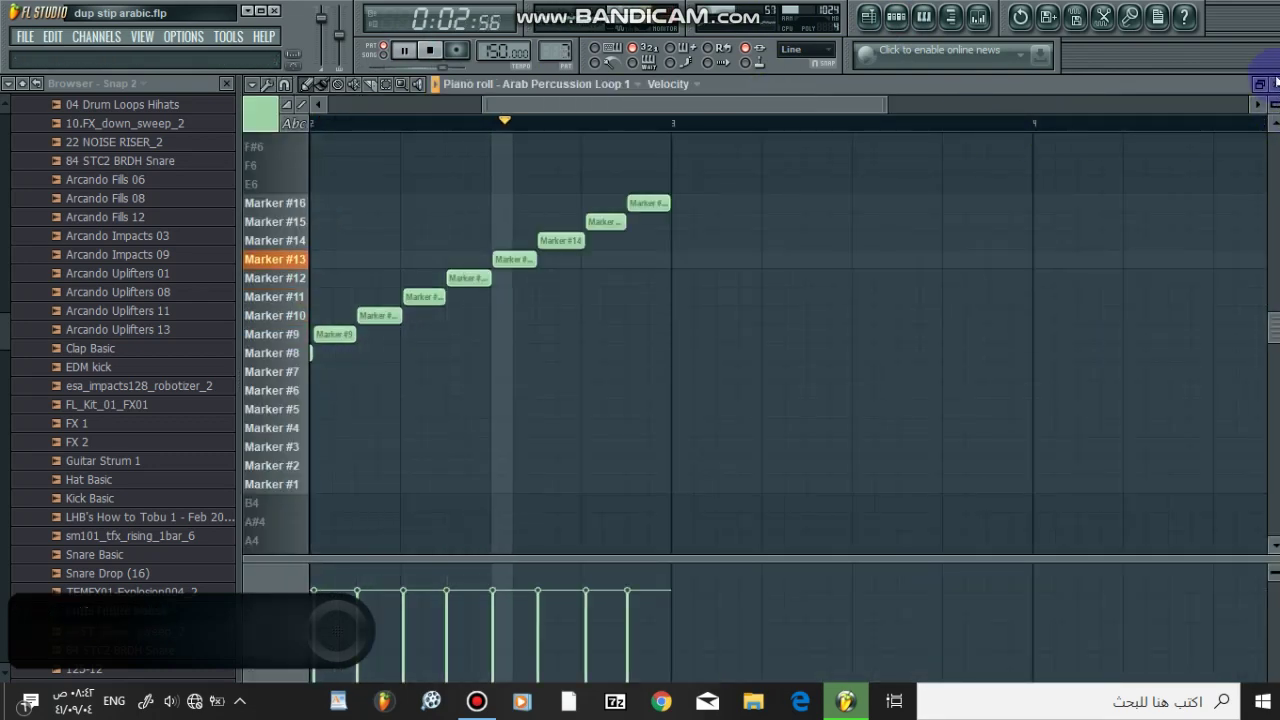
pyautogui.click(1221, 84)
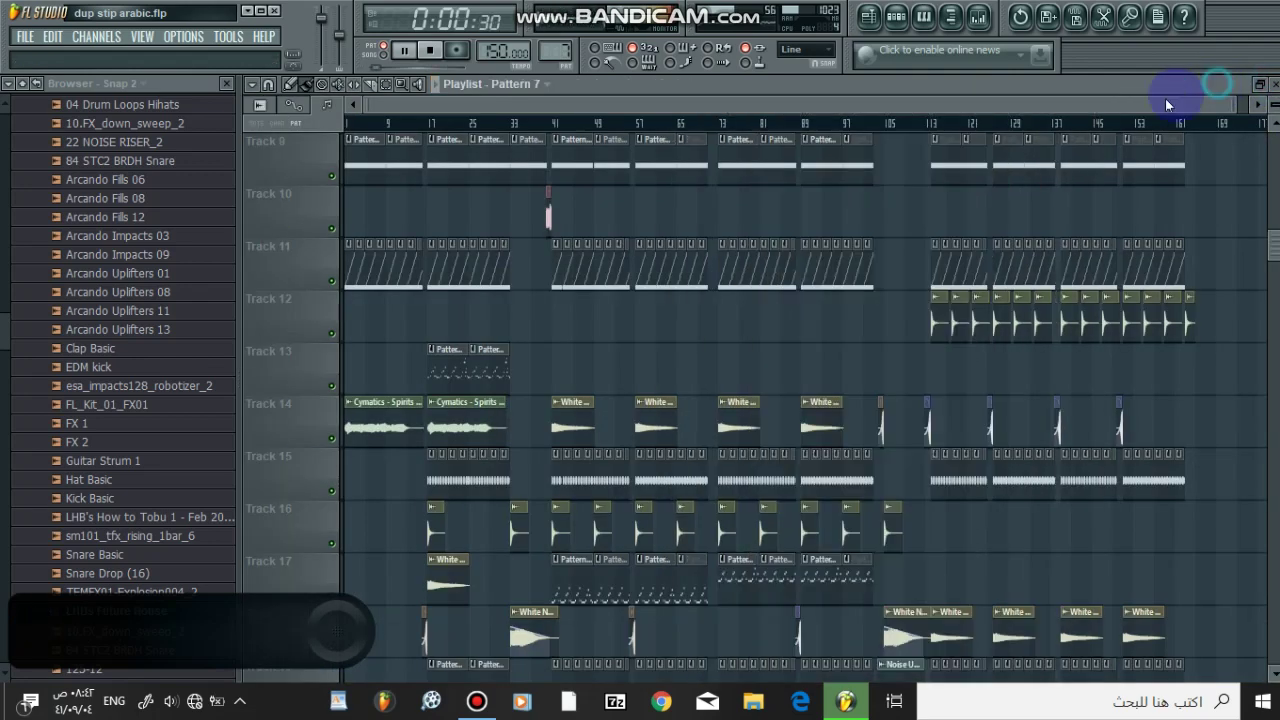
# Examine Pattern 7's percussion and hi-hat channels, including the sliced notes of the Arab Percussion channel, and close the channel list
pyautogui.click(896, 17)
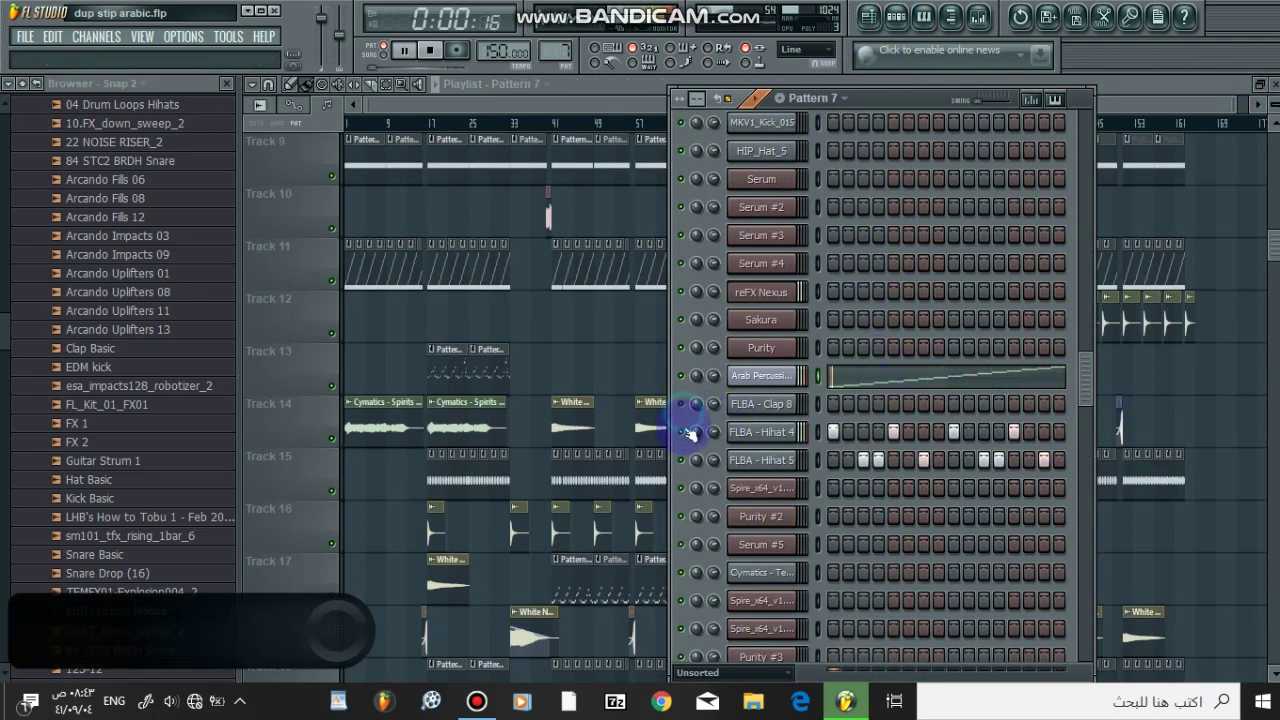
pyautogui.click(765, 376)
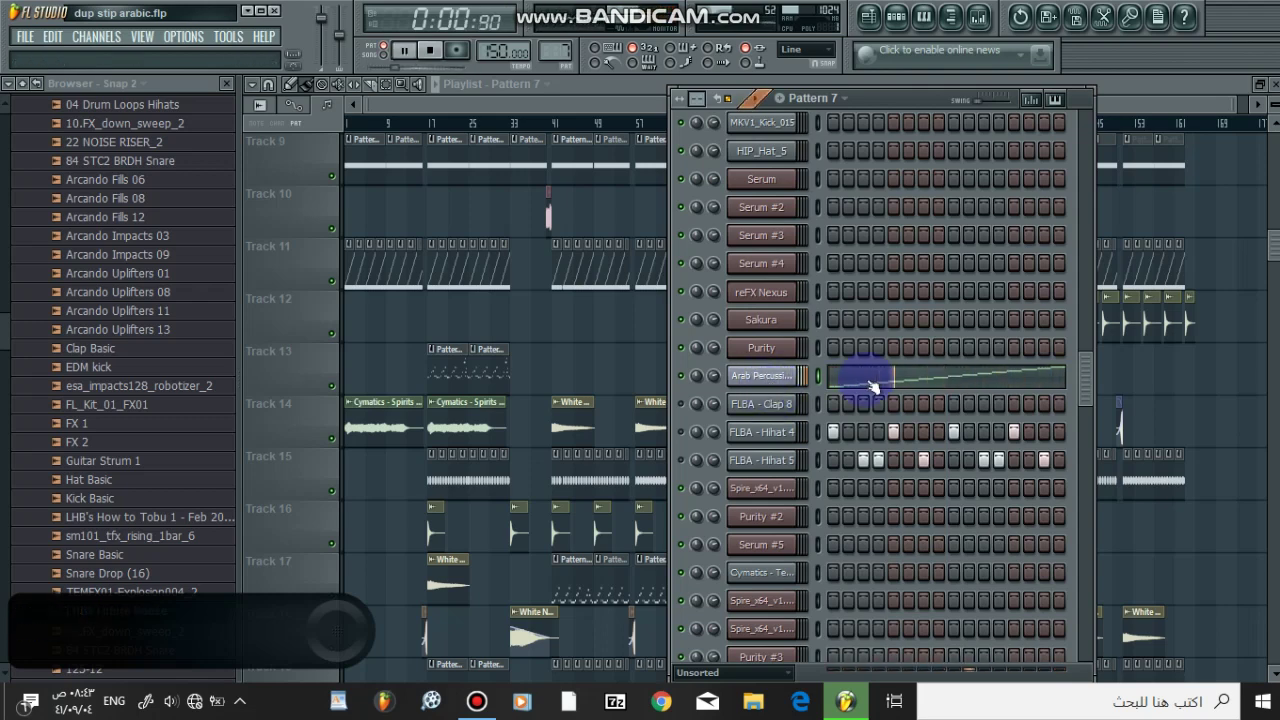
pyautogui.press('F7')
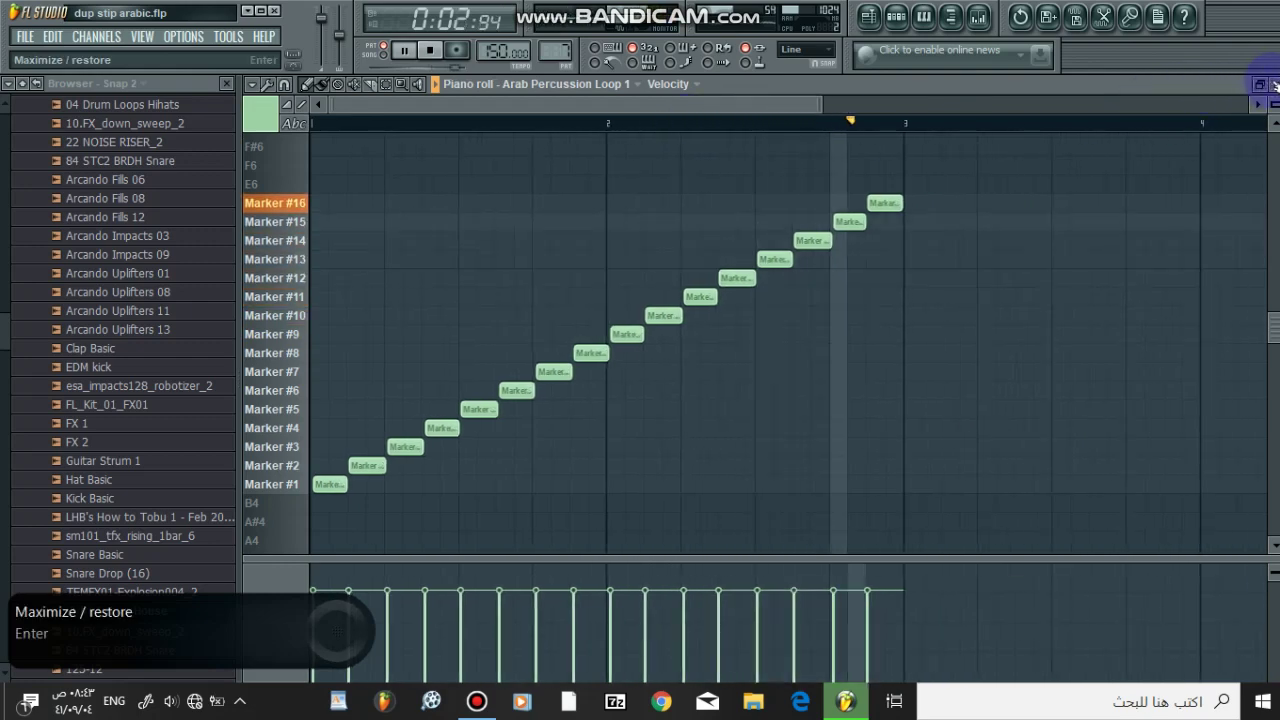
pyautogui.click(1258, 90)
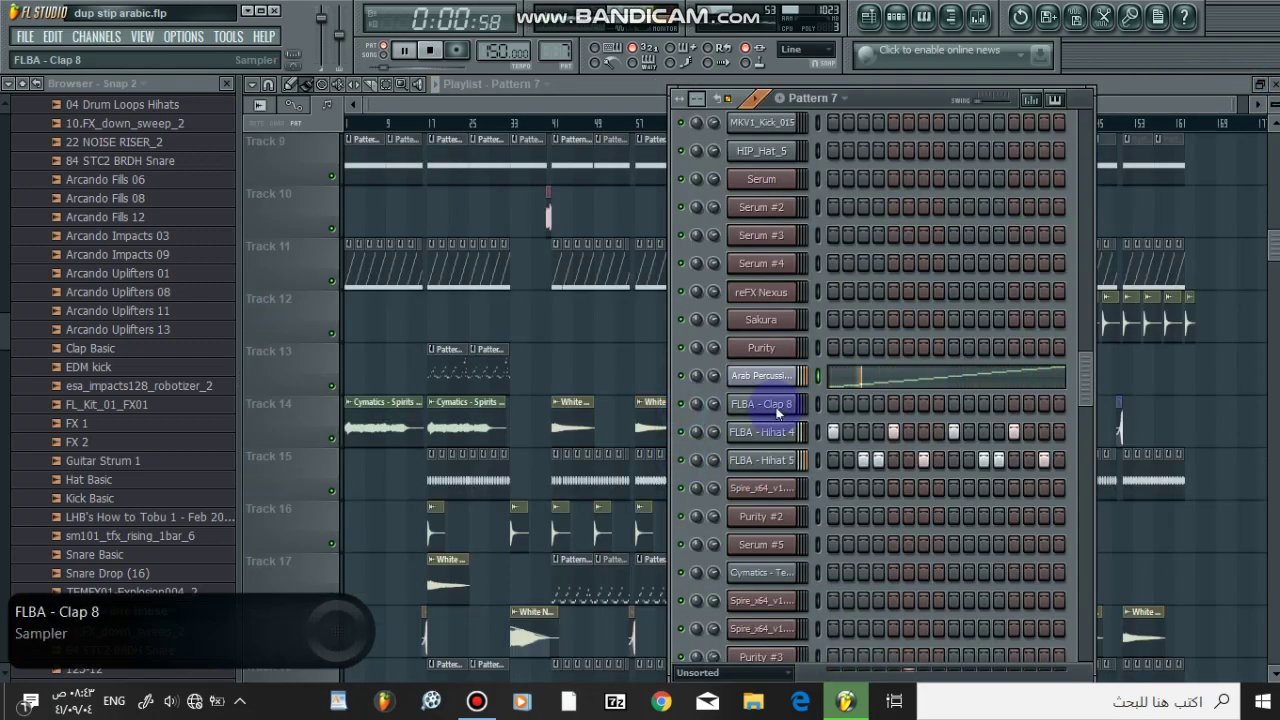
pyautogui.scroll(-1, 770, 412)
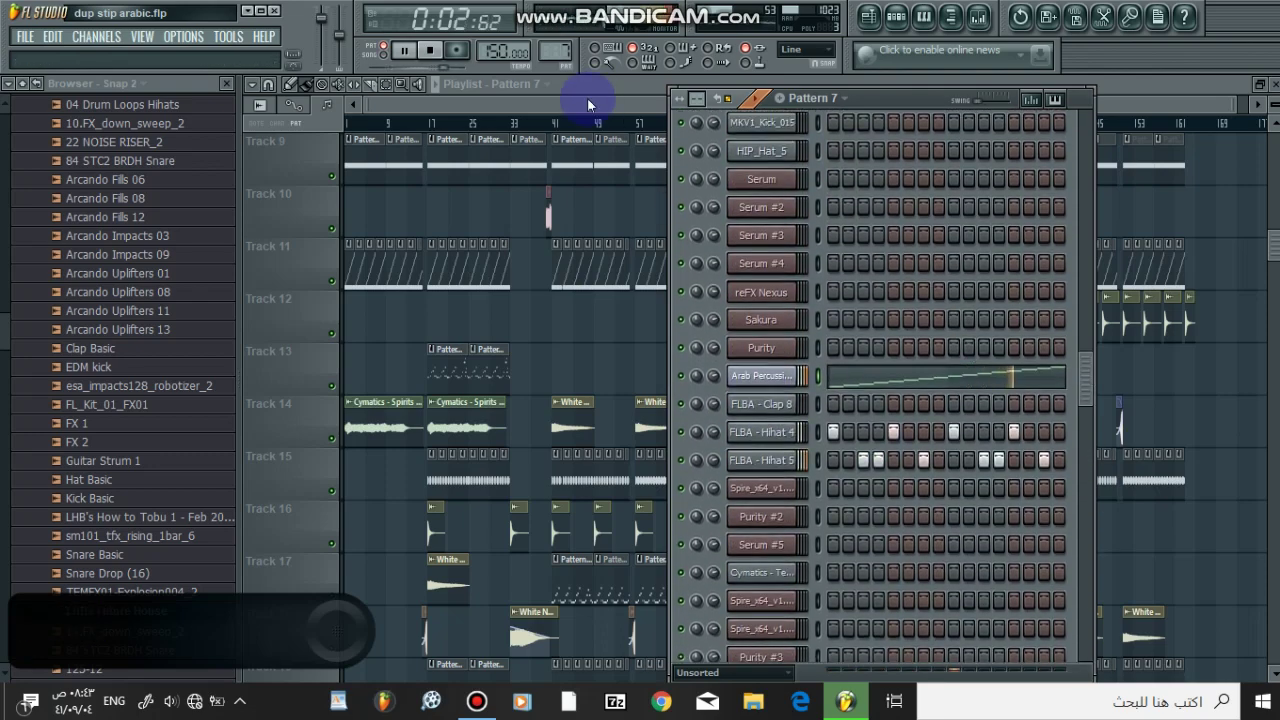
pyautogui.click(587, 102)
# Solo Track 14 and play the song to hear the opening Cymatics - Spirits Ambience 17 clip
pyautogui.scroll(-1, 543, 294)
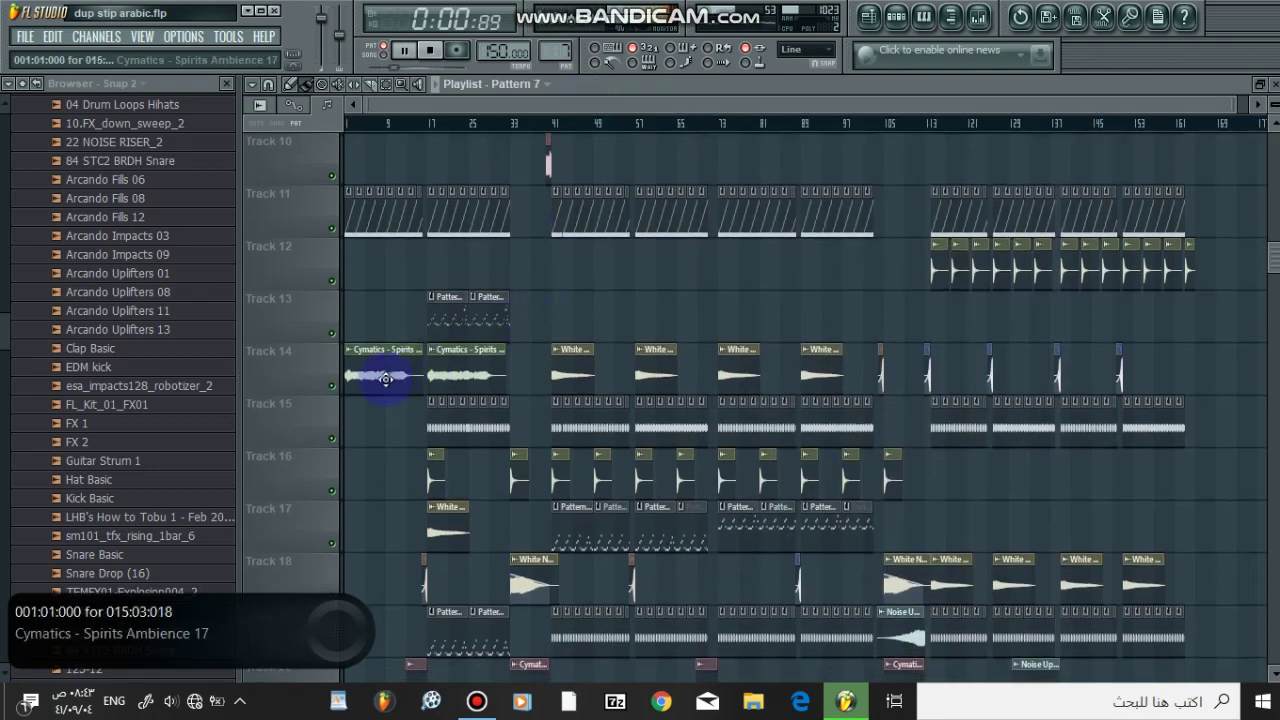
pyautogui.rightClick(331, 385)
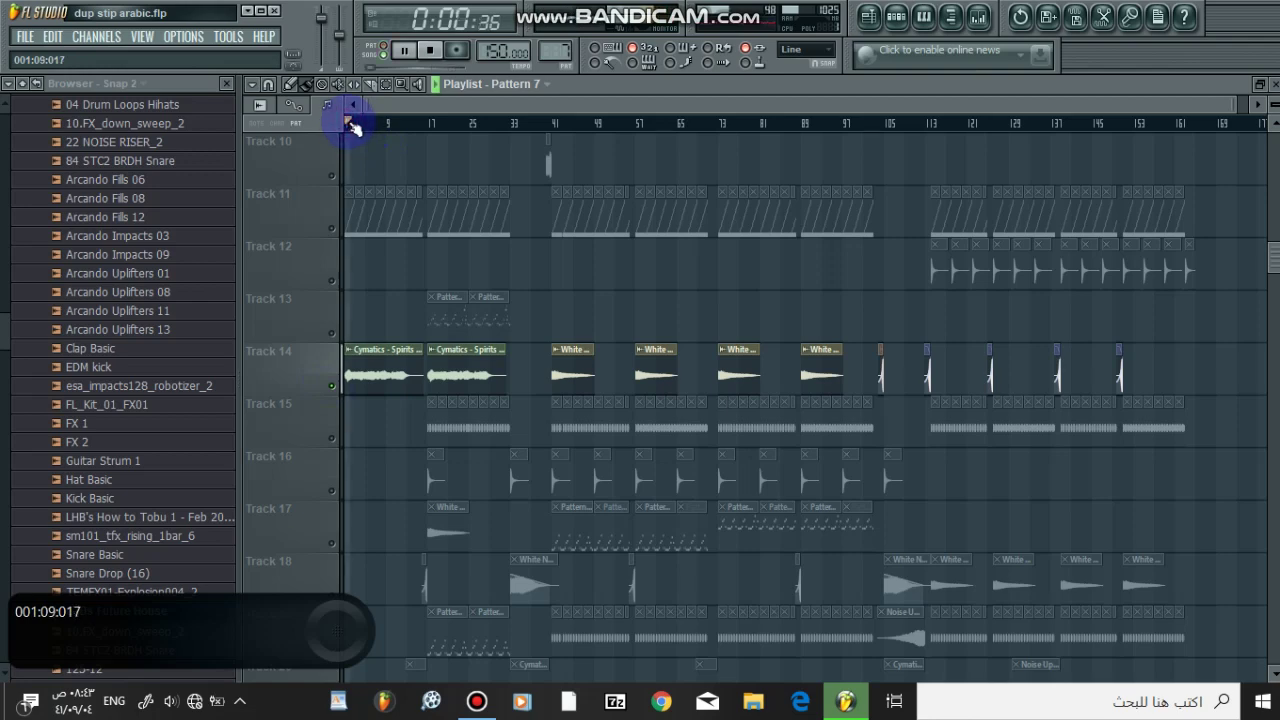
pyautogui.scroll(1, 395, 127)
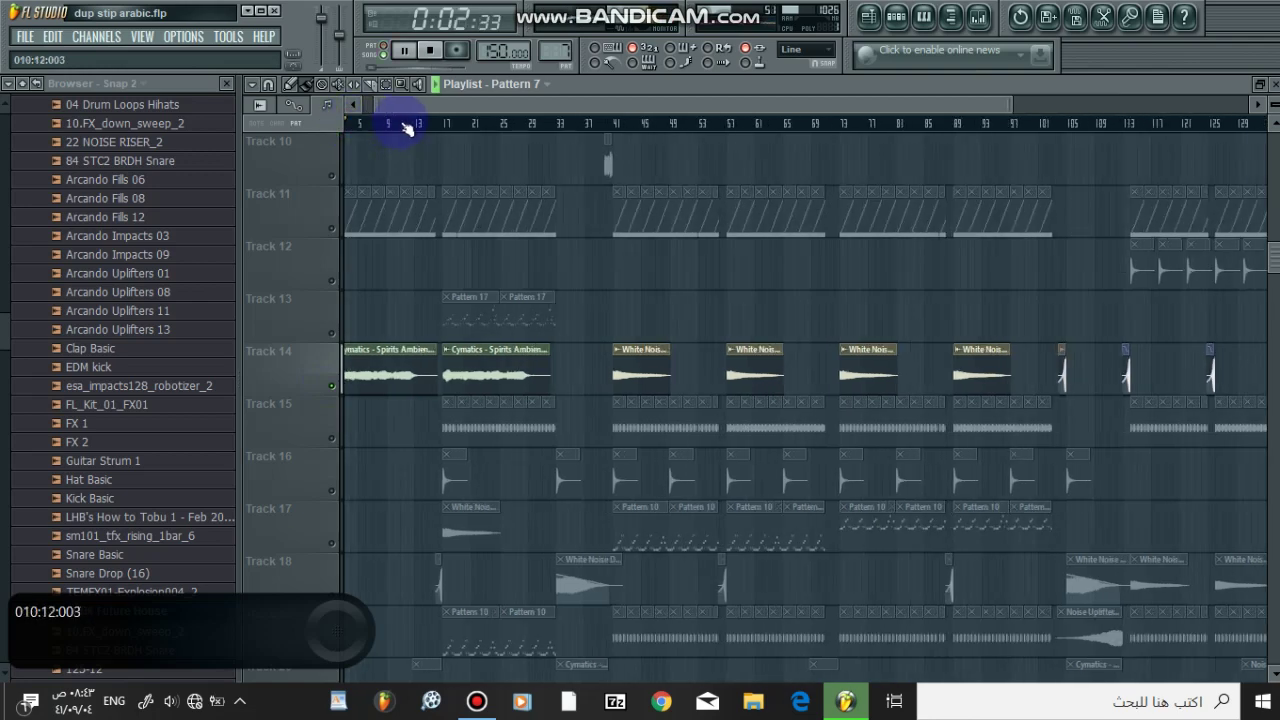
pyautogui.moveTo(400, 108); pyautogui.dragTo(357, 108)
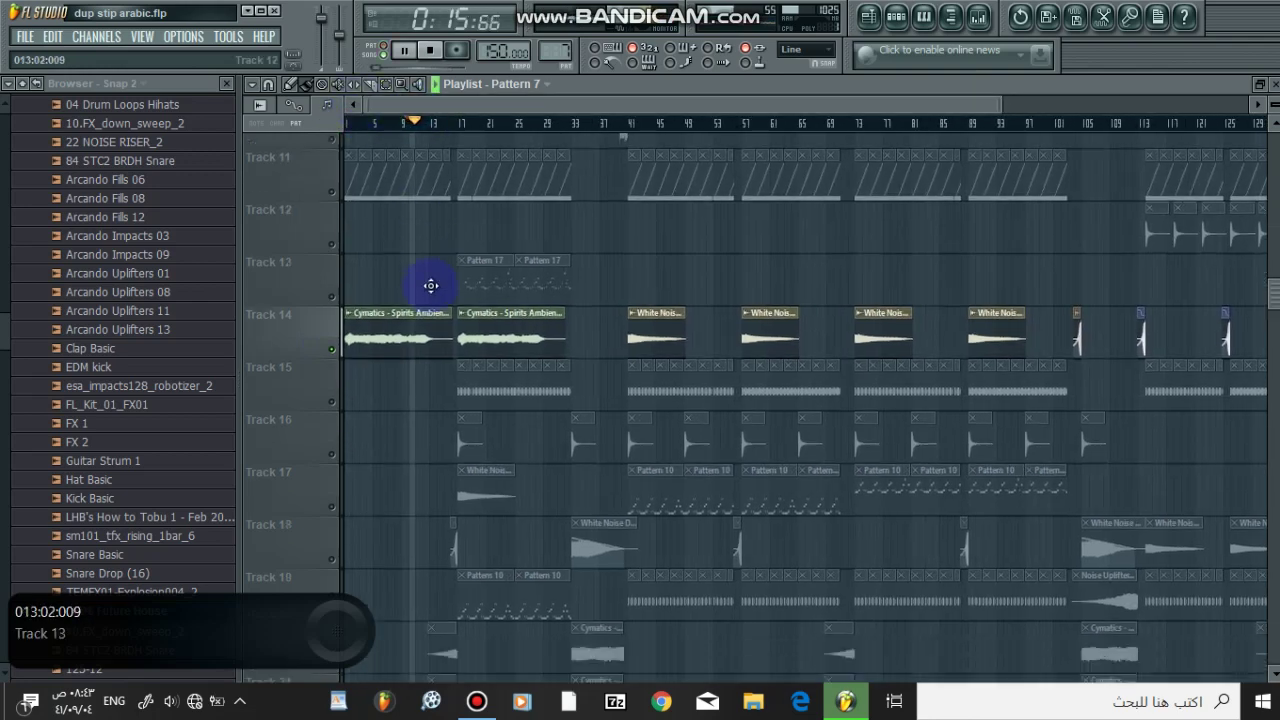
# Stop the playback and end the solo on Track 14 to reactivate all tracks
pyautogui.scroll(-4, 432, 285)
pyautogui.scroll(6, 432, 285)
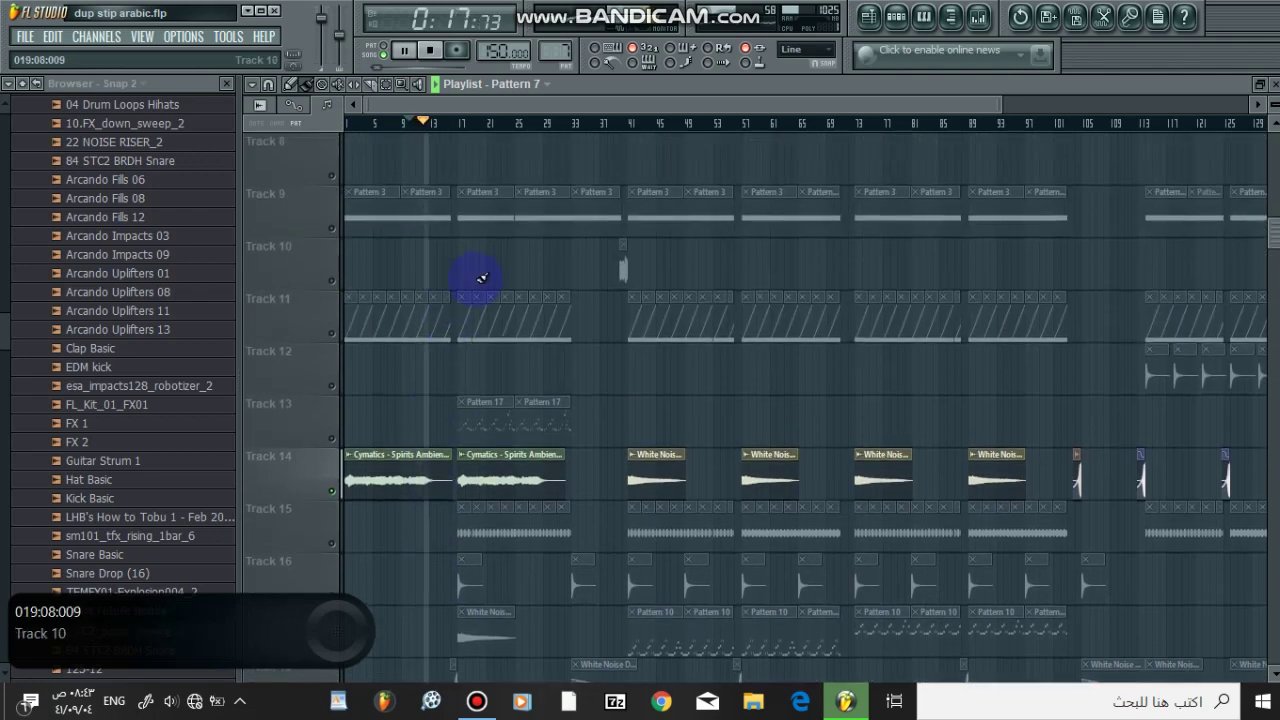
pyautogui.press('space')
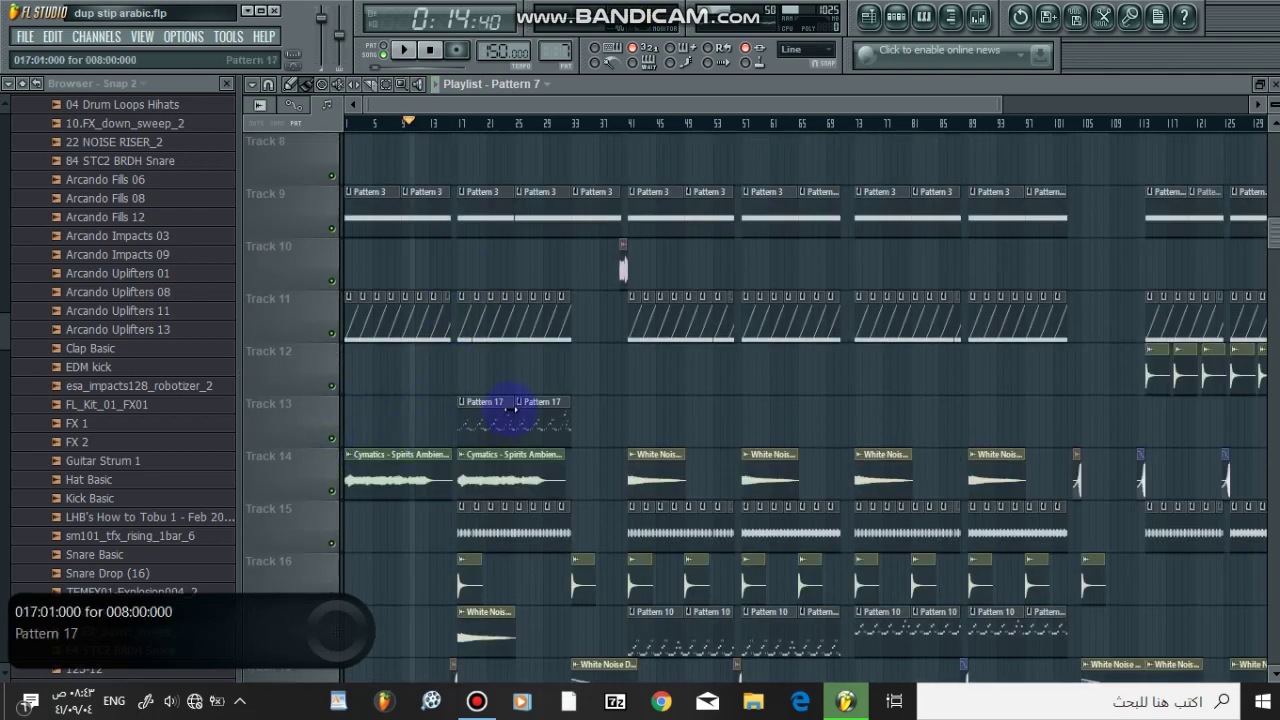
pyautogui.scroll(5, 509, 409)
pyautogui.scroll(-3, 510, 408)
pyautogui.scroll(-1, 510, 408)
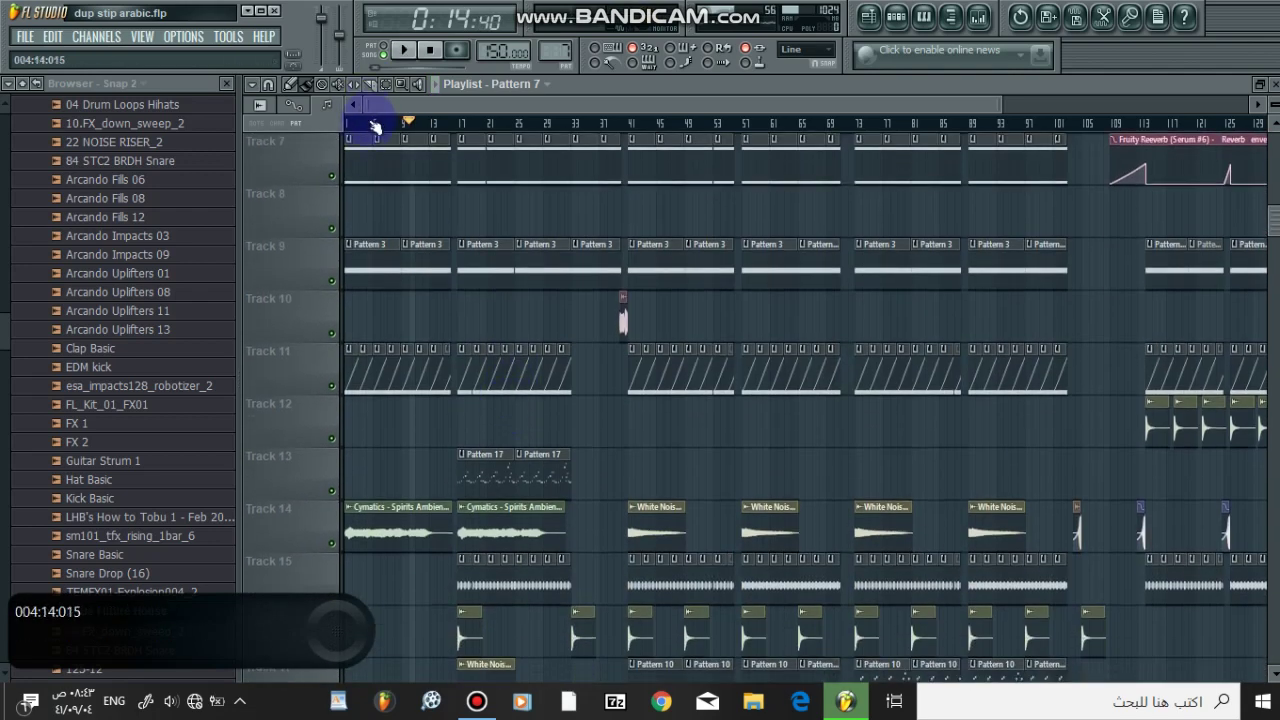
# Play the song from about bar 4 with all tracks active, look over the clips on Tracks 5 to 26, and stop
pyautogui.press('space')
pyautogui.scroll(-6, 414, 257)
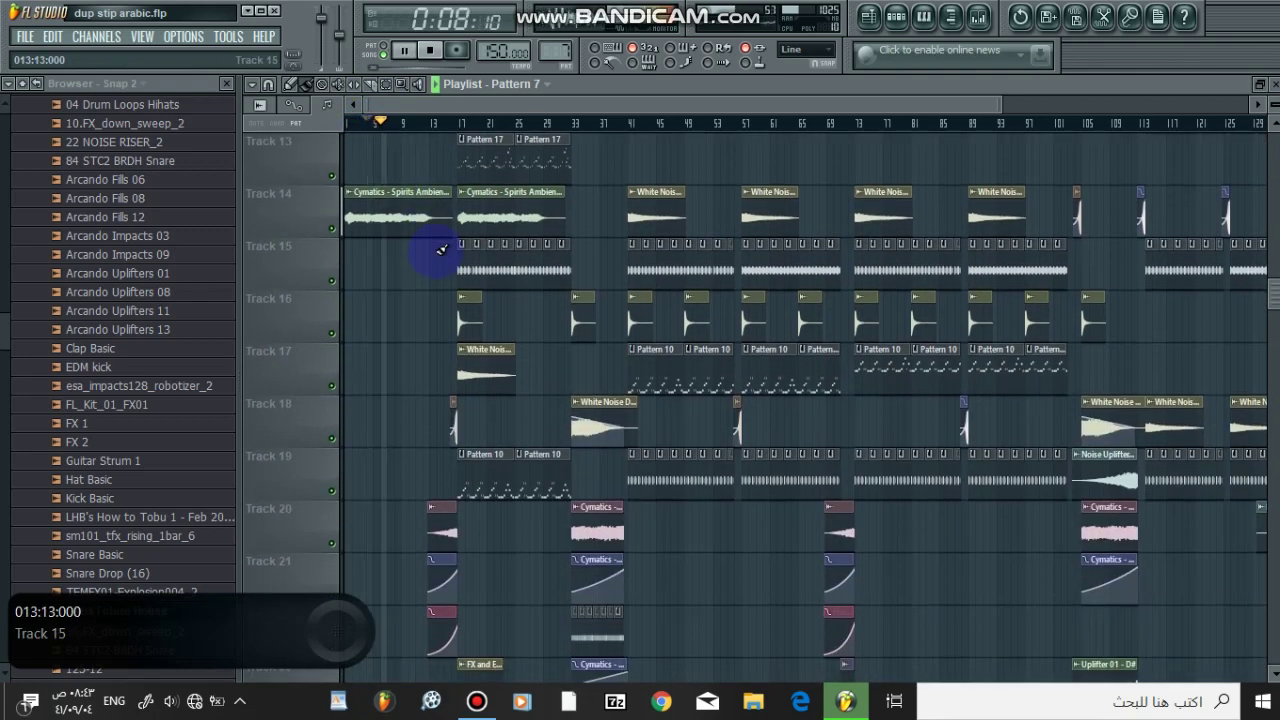
pyautogui.scroll(3, 582, 263)
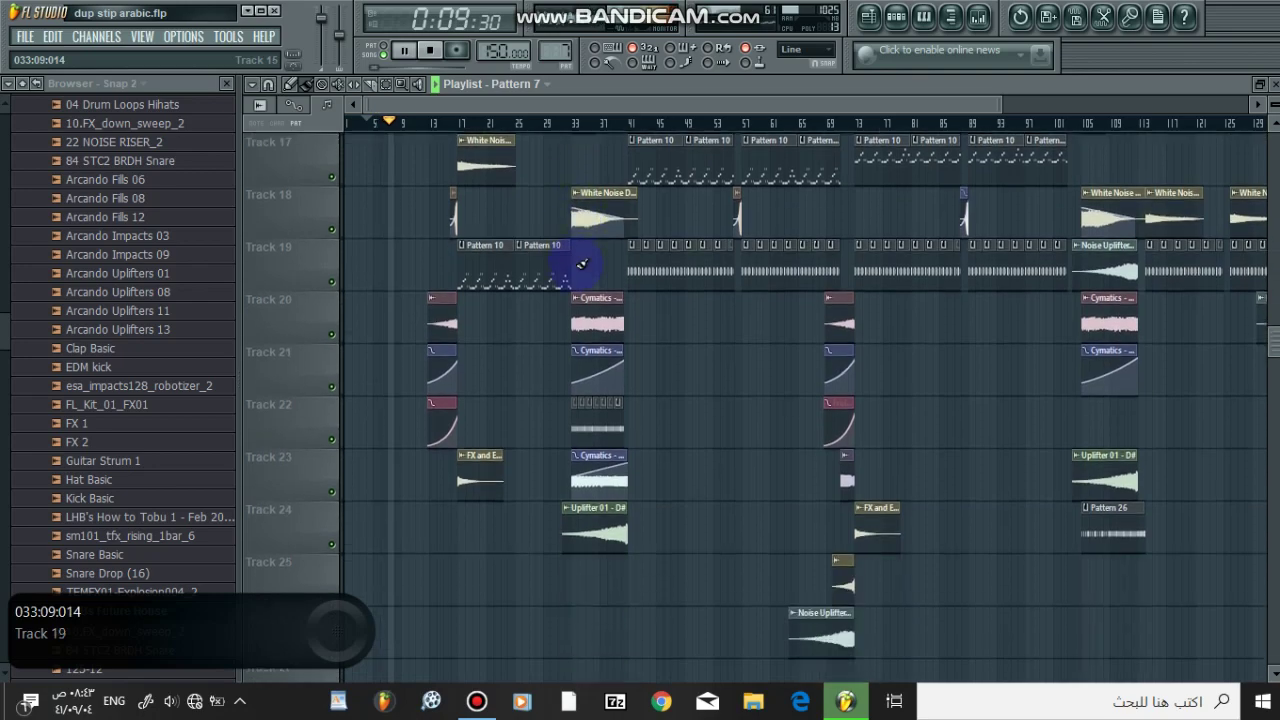
pyautogui.scroll(8, 575, 264)
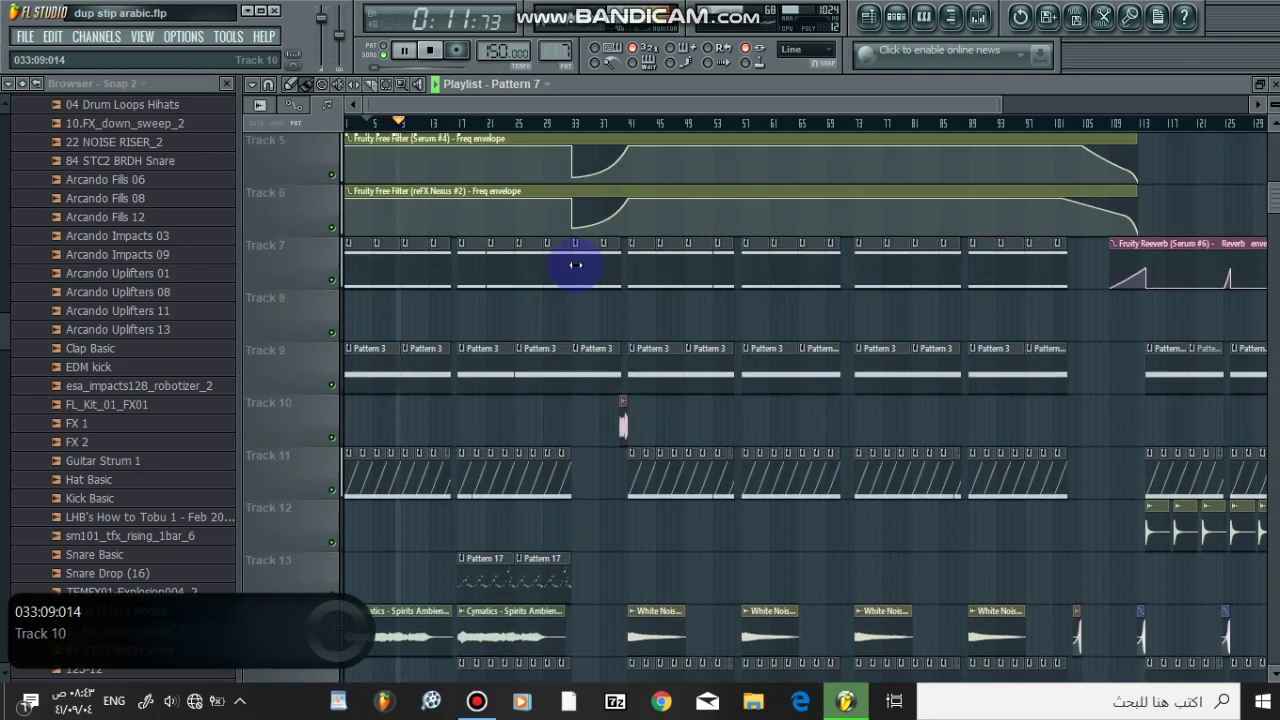
pyautogui.scroll(-7, 530, 238)
pyautogui.scroll(-7, 533, 235)
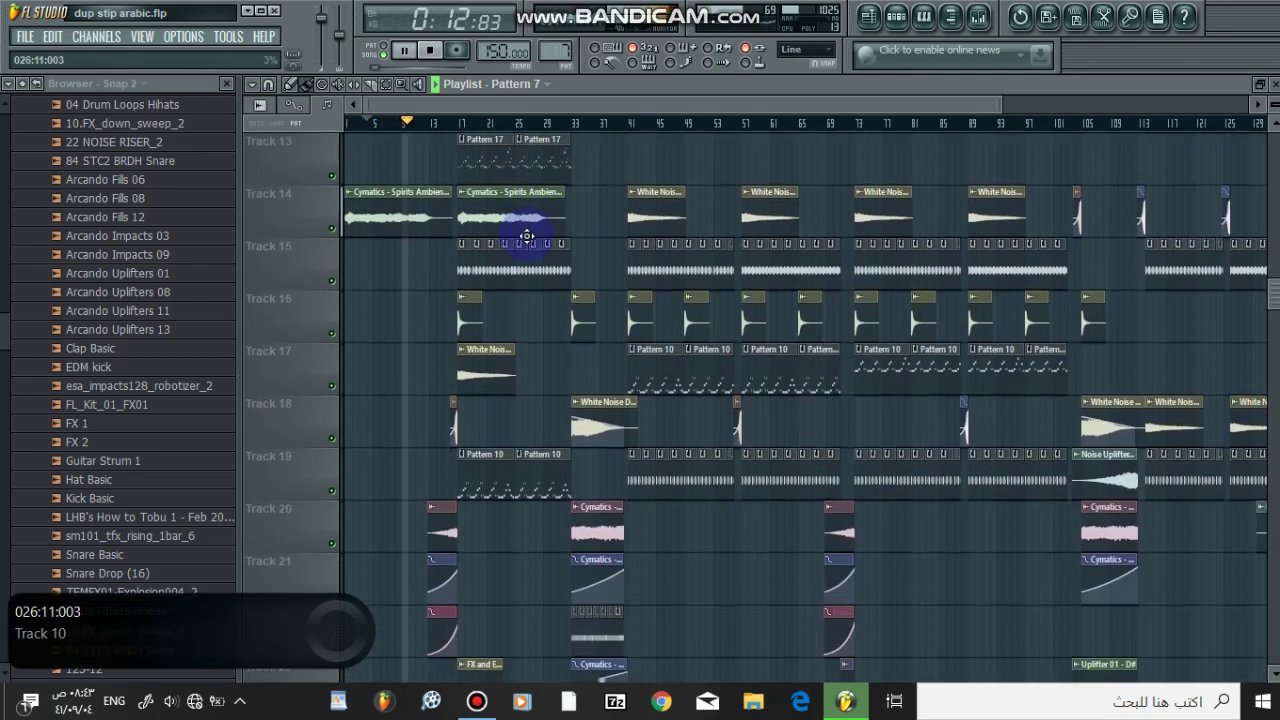
pyautogui.press('space')
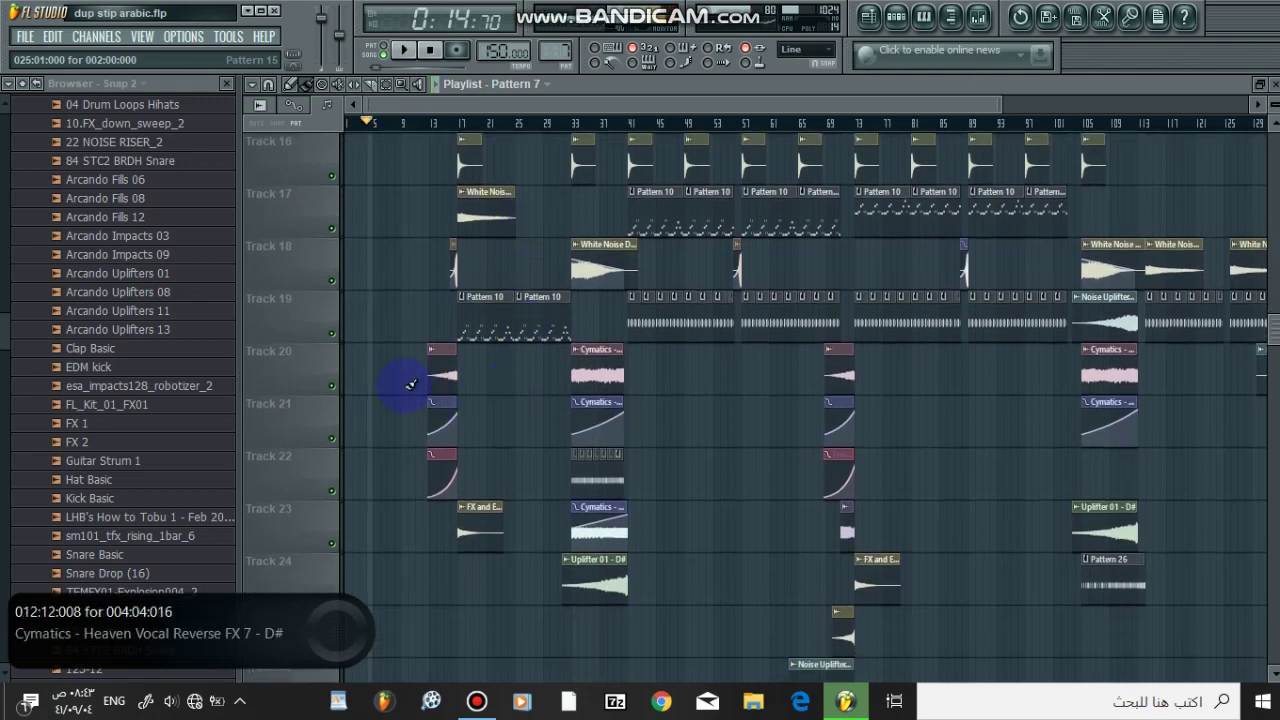
# Solo Tracks 20, 21 and 22 together and play the Cymatics riser and its automation clips leading up to bar 17
pyautogui.rightClick(333, 388)
pyautogui.click(333, 437)
pyautogui.click(334, 489)
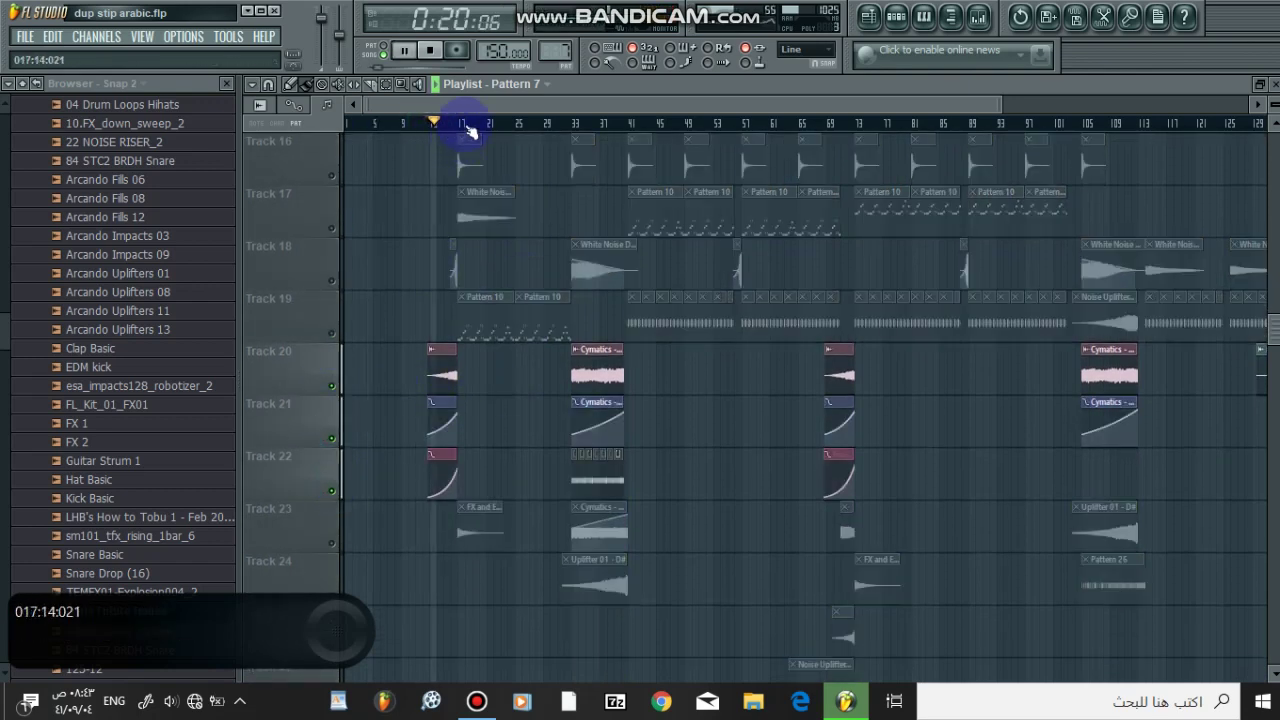
pyautogui.scroll(2, 470, 132)
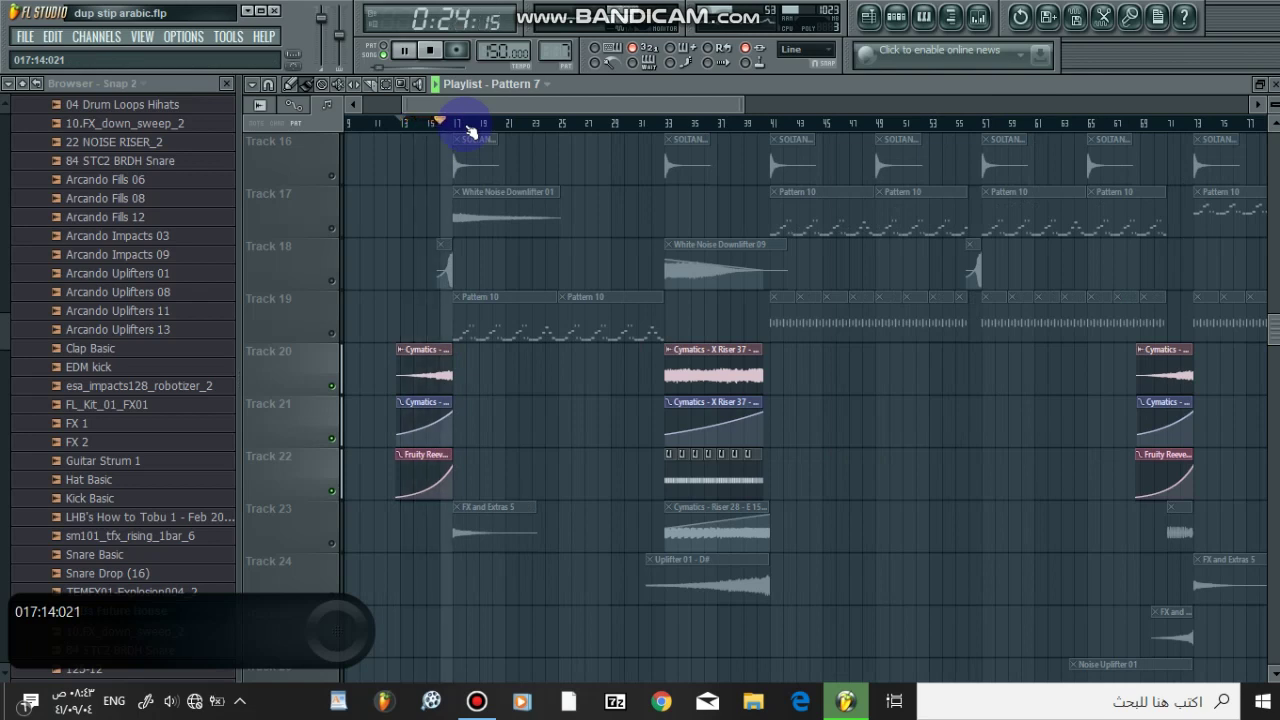
# Add Tracks 16, 17 and 18 to the soloed tracks and replay the transition from about bar 13
pyautogui.click(332, 282)
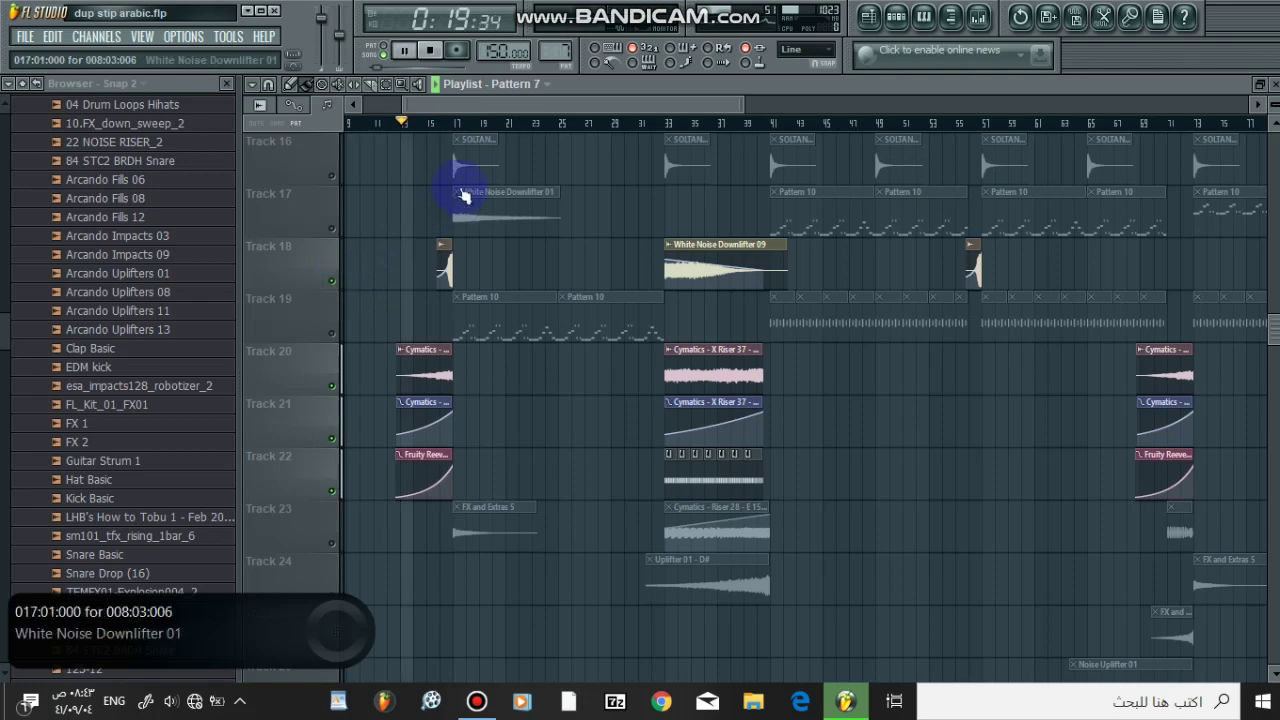
pyautogui.click(332, 175)
pyautogui.click(332, 228)
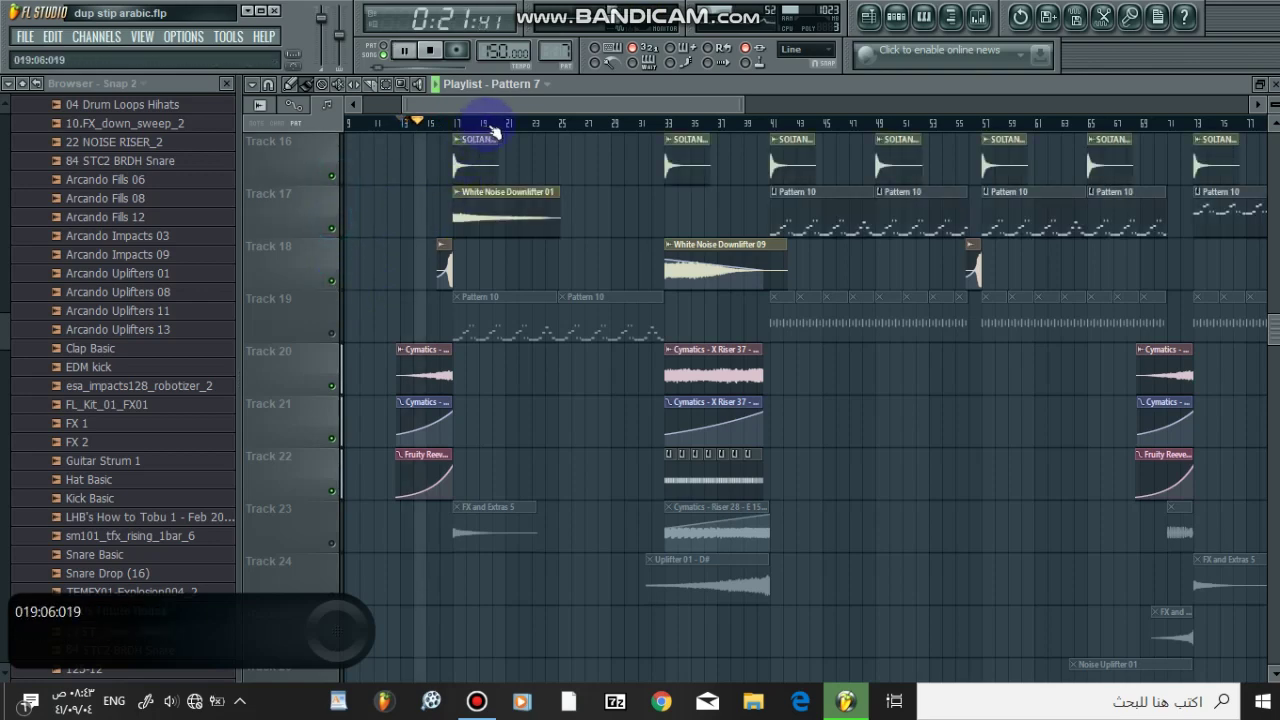
pyautogui.scroll(5, 578, 232)
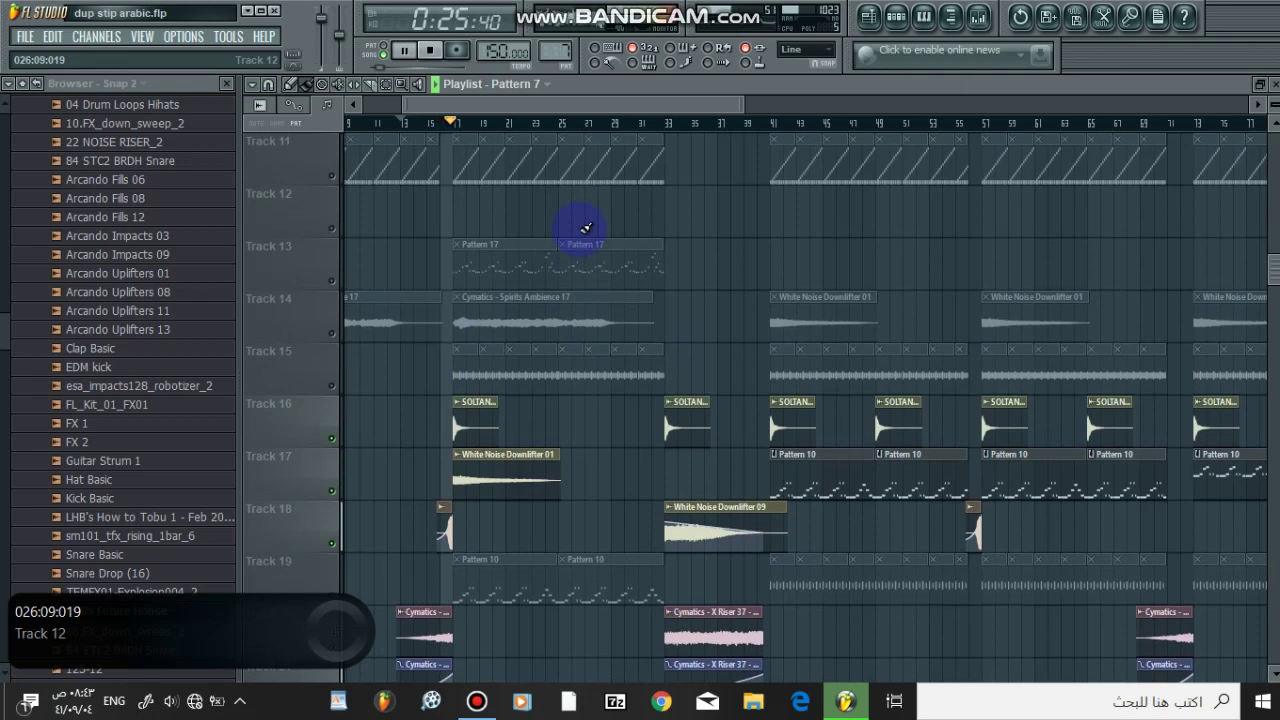
# Stop the playback and reactivate all the muted playlist tracks
pyautogui.press('space')
pyautogui.scroll(-2, 569, 128)
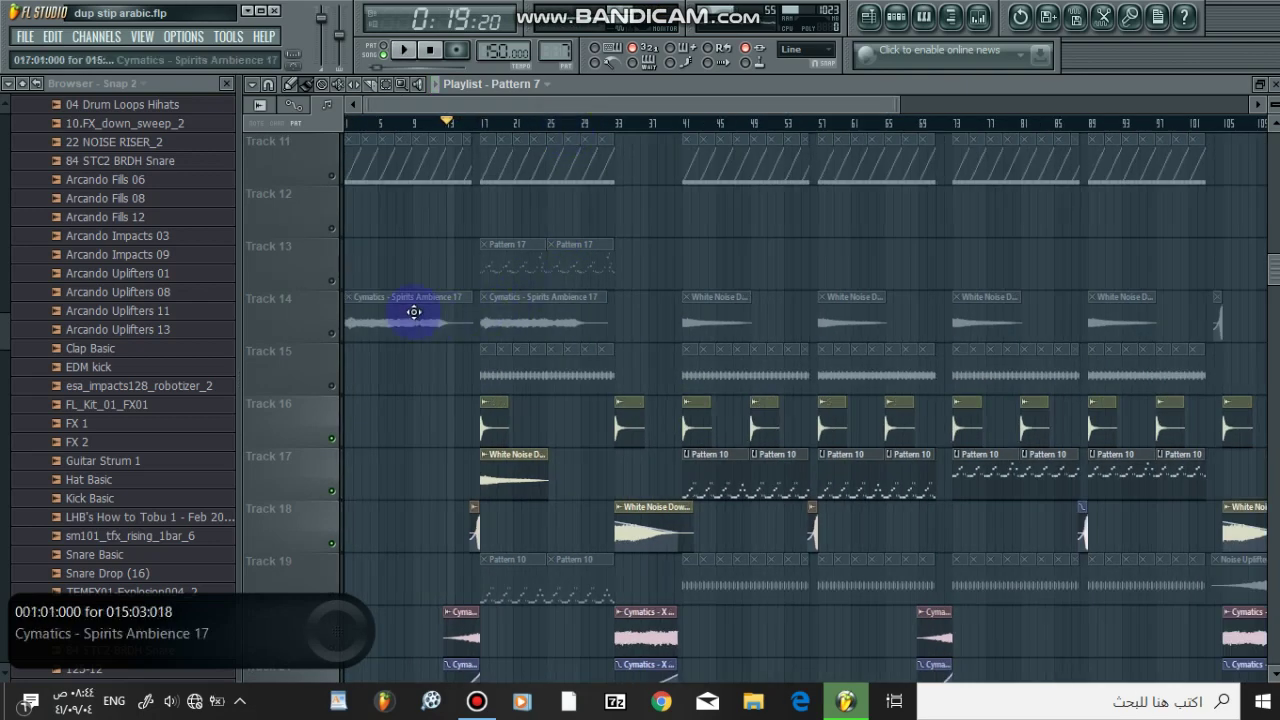
pyautogui.click(332, 282)
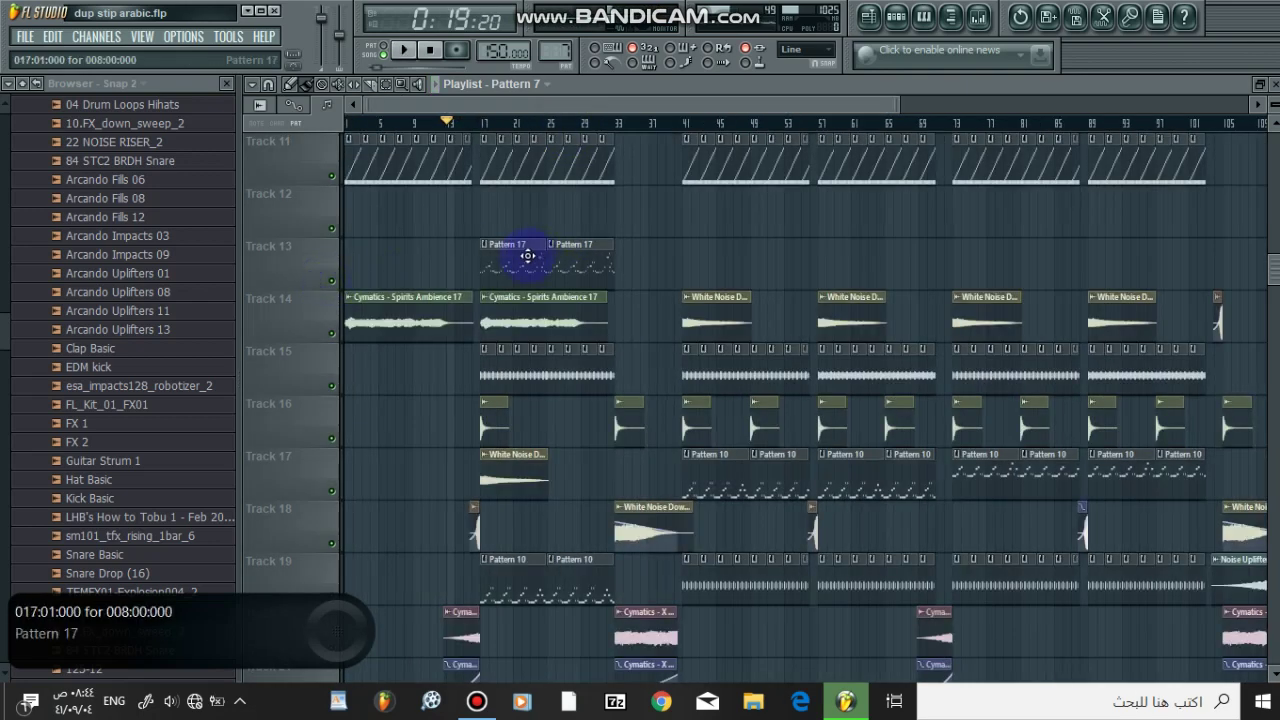
# Play Pattern 17 from Track 13, view its full reFX Nexus #2 notes in the piano roll, and close the notes
pyautogui.click(408, 49)
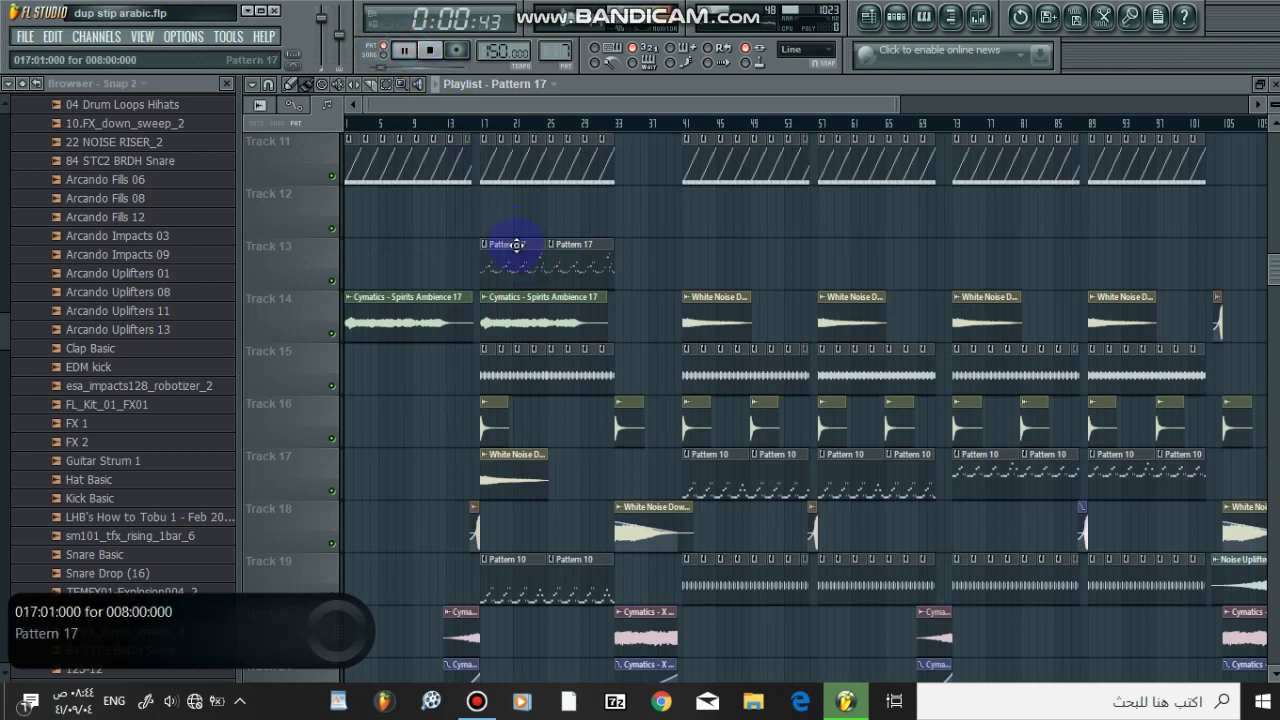
pyautogui.click(898, 27)
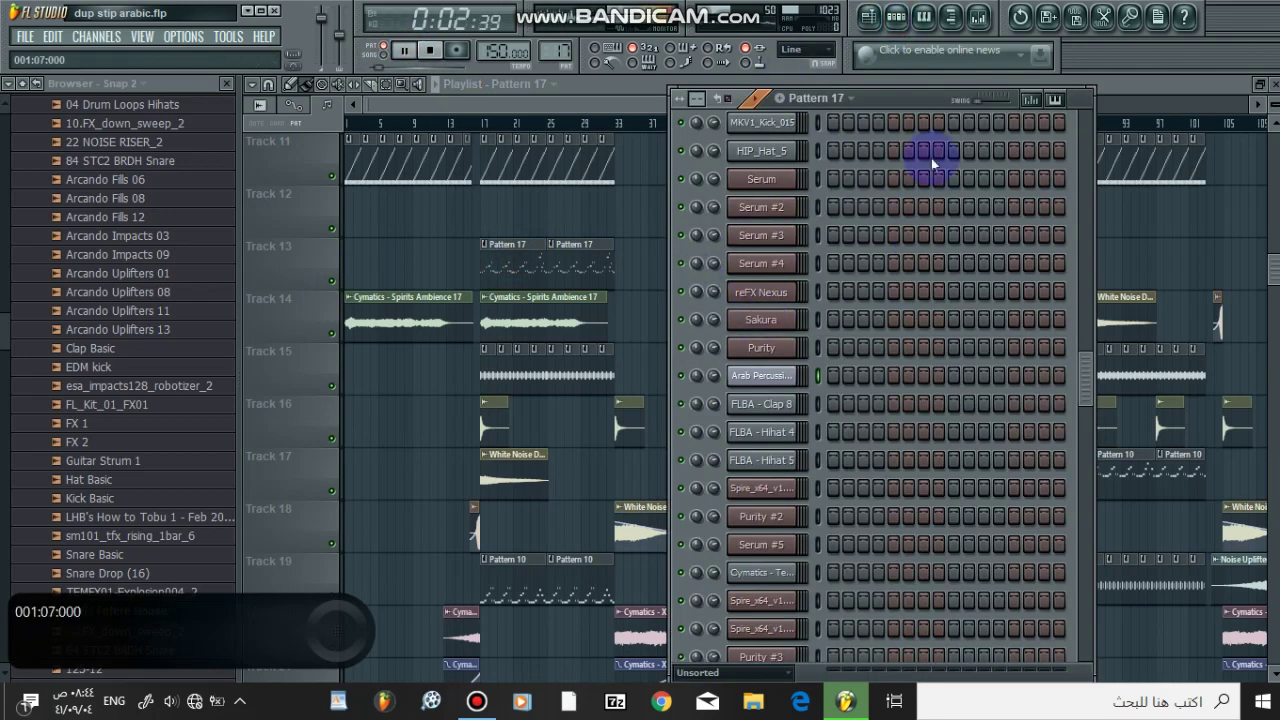
pyautogui.scroll(-6, 928, 257)
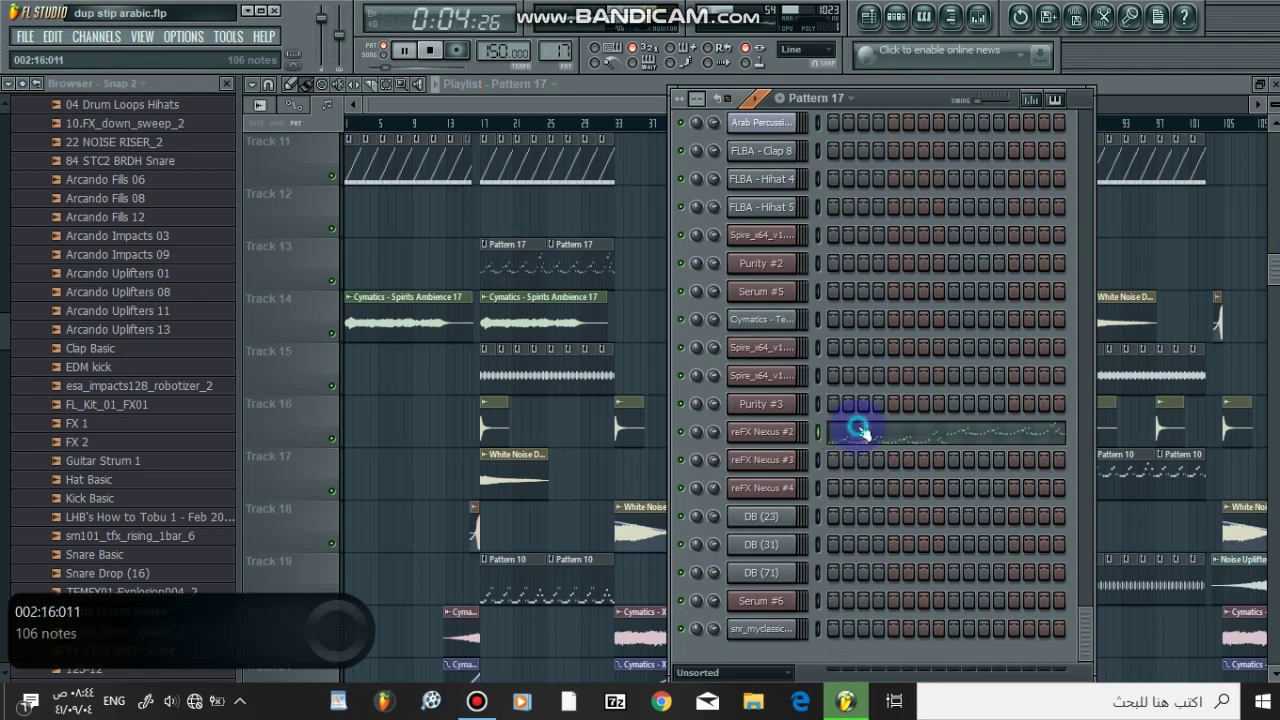
pyautogui.click(851, 429)
pyautogui.scroll(-6, 757, 131)
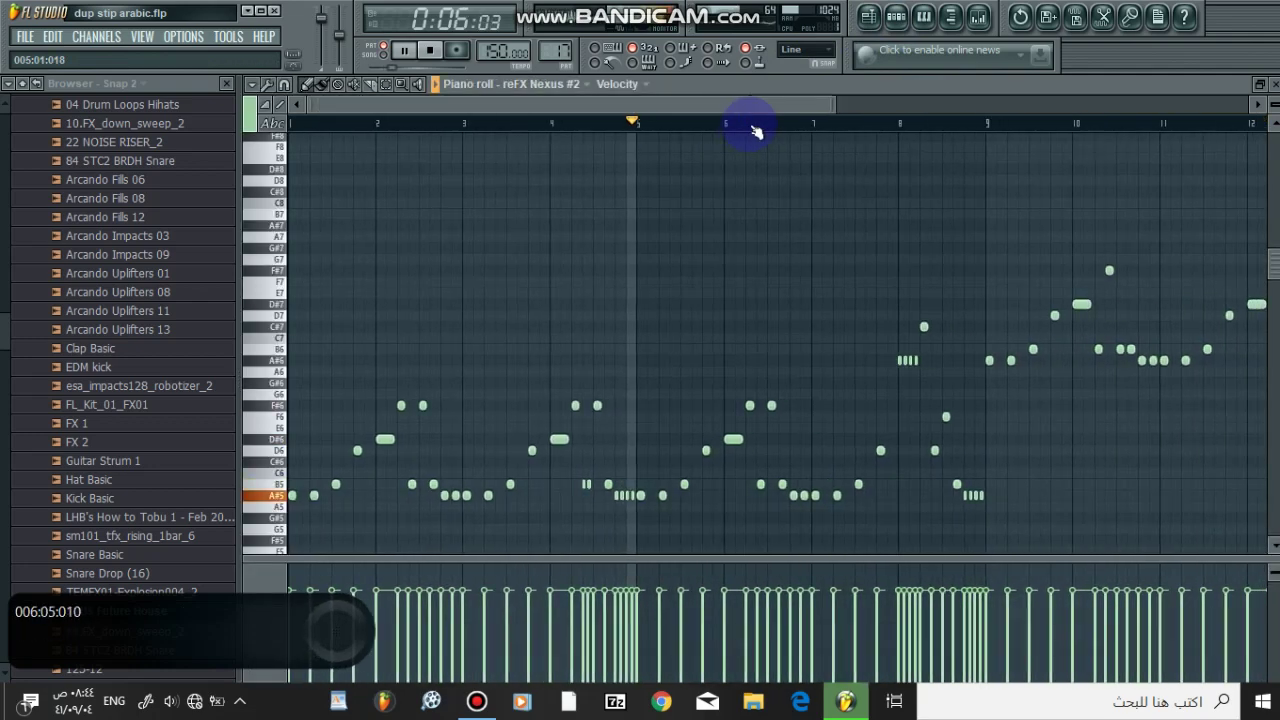
pyautogui.click(1273, 84)
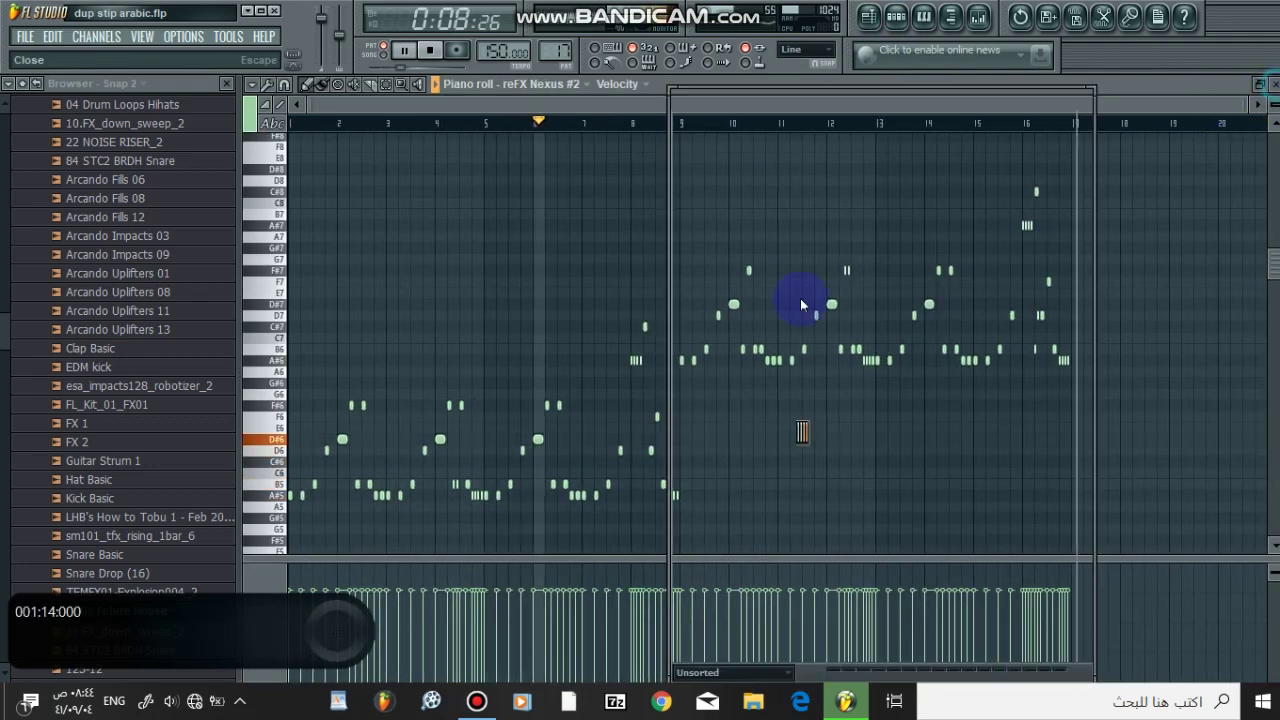
# View the preset loaded in the reFX Nexus #2 instrument and return to the playlist
pyautogui.click(745, 437)
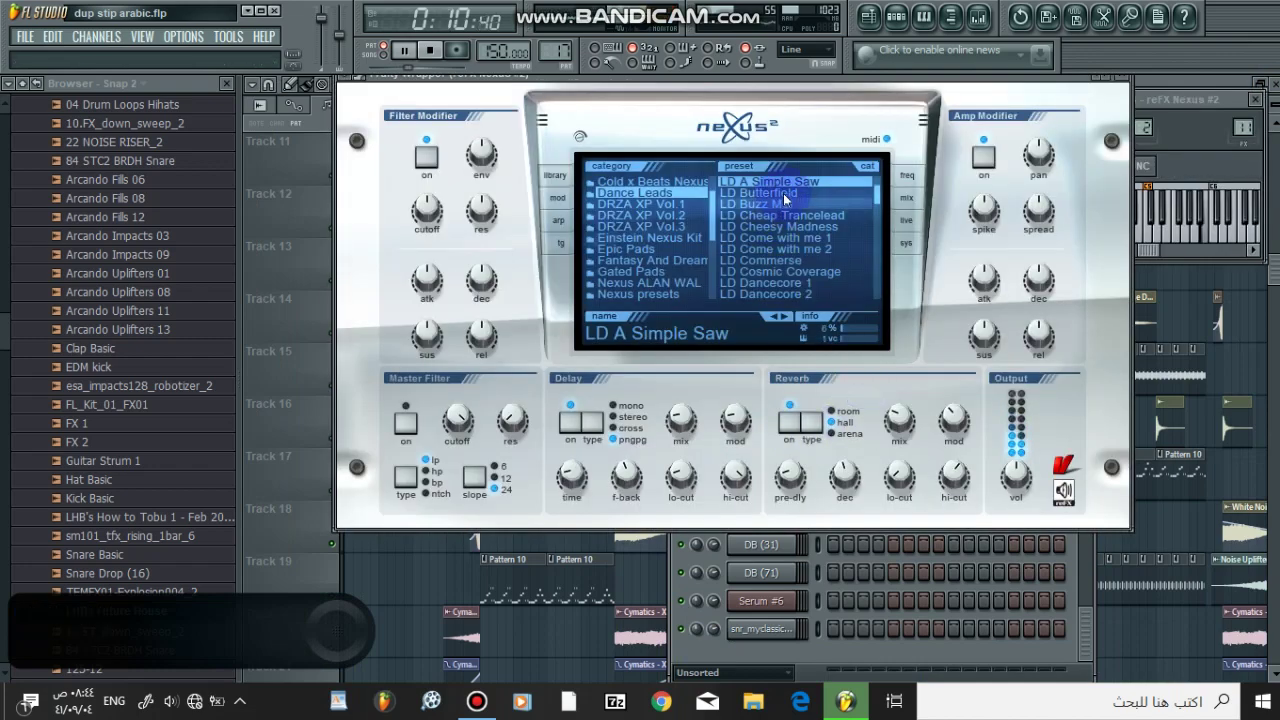
pyautogui.click(1170, 88)
pyautogui.scroll(3, 591, 271)
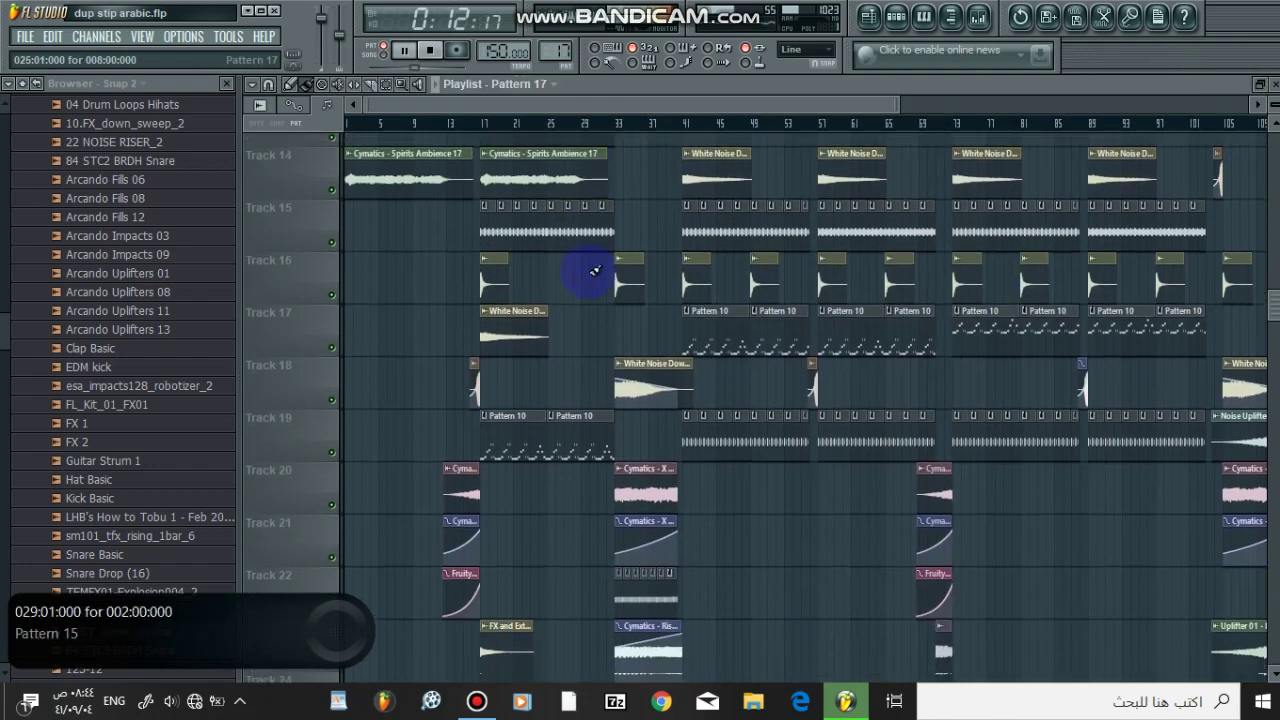
# Play Pattern 10 from Track 19, view all of its Purity #2 notes in the piano roll, and return to the playlist
pyautogui.scroll(-8, 628, 266)
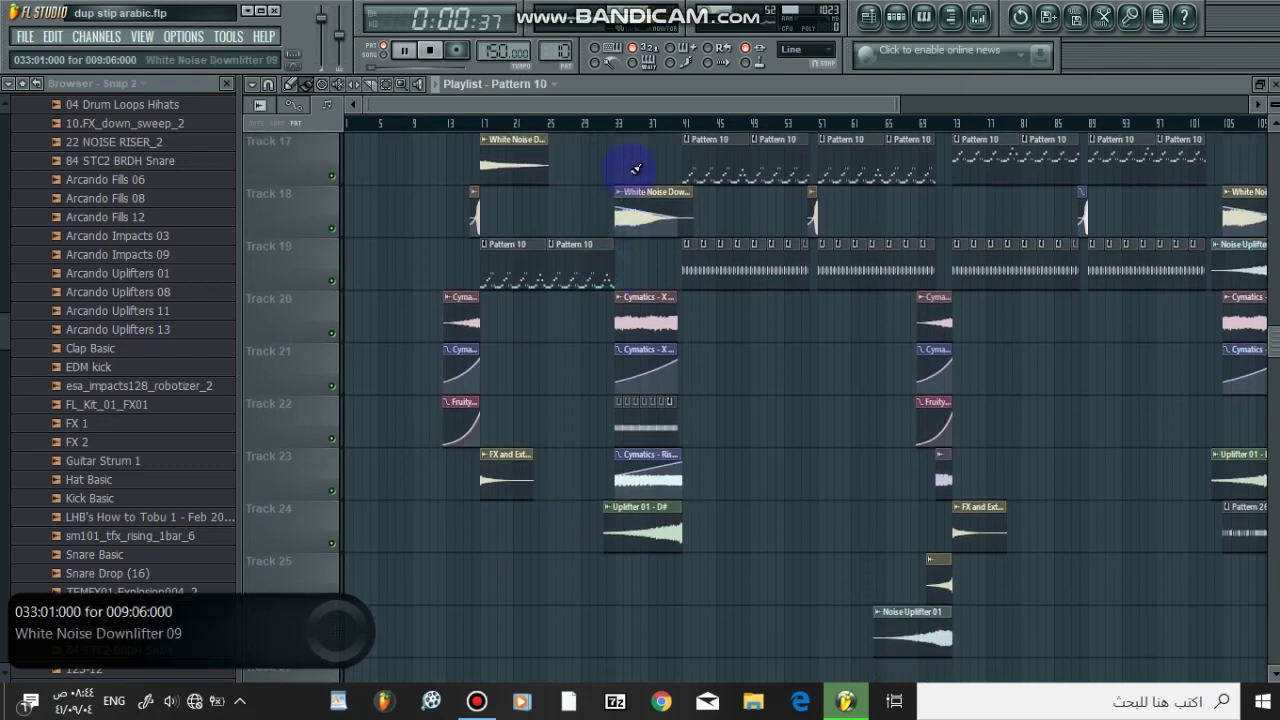
pyautogui.click(896, 17)
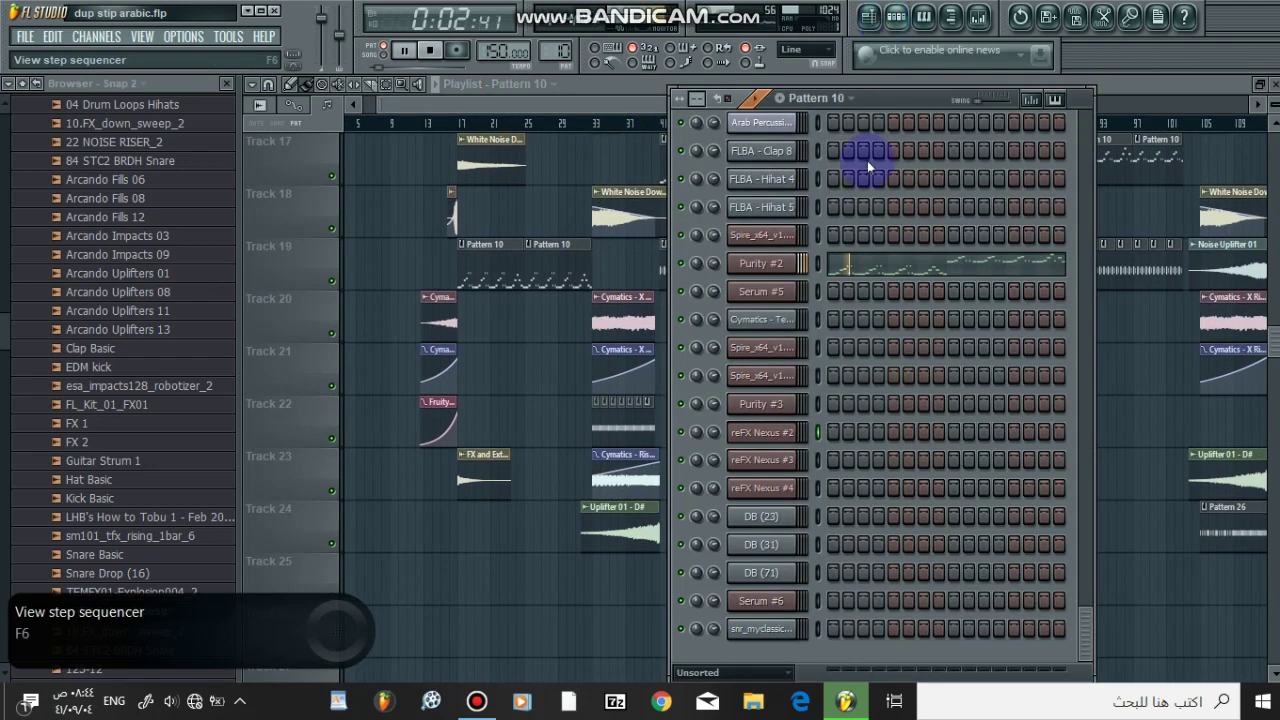
pyautogui.click(885, 267)
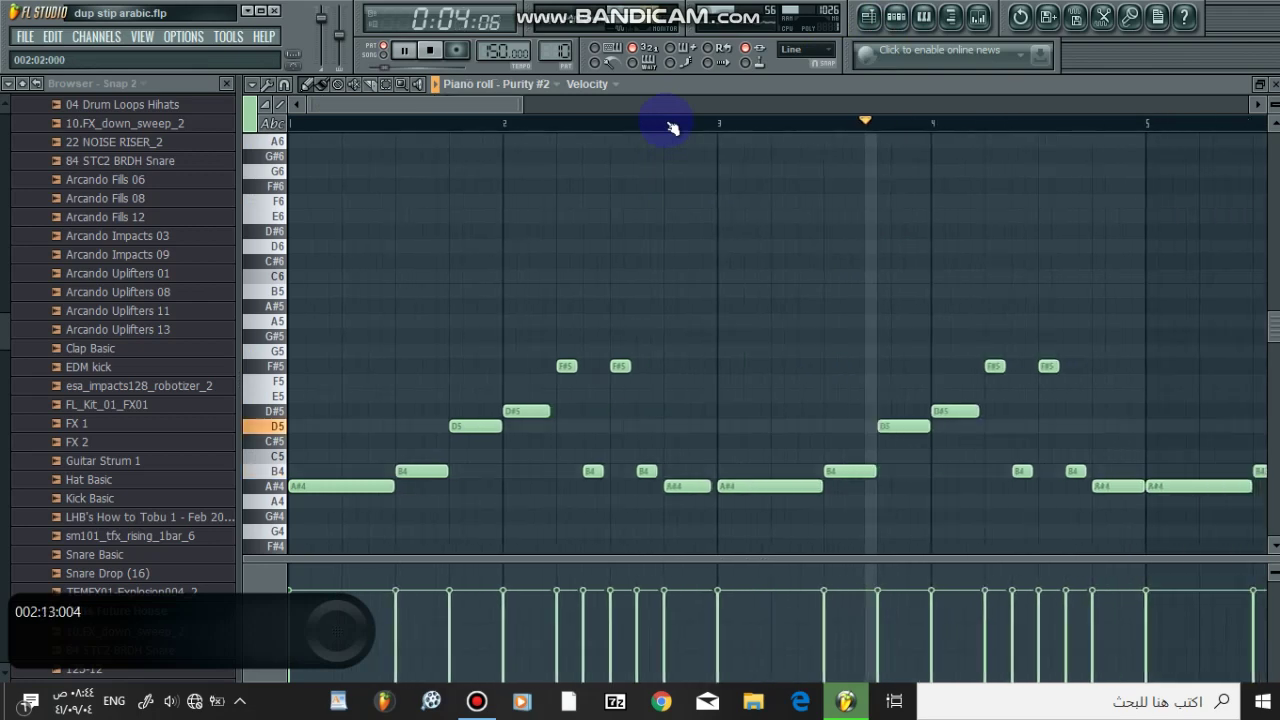
pyautogui.scroll(-1, 1165, 130)
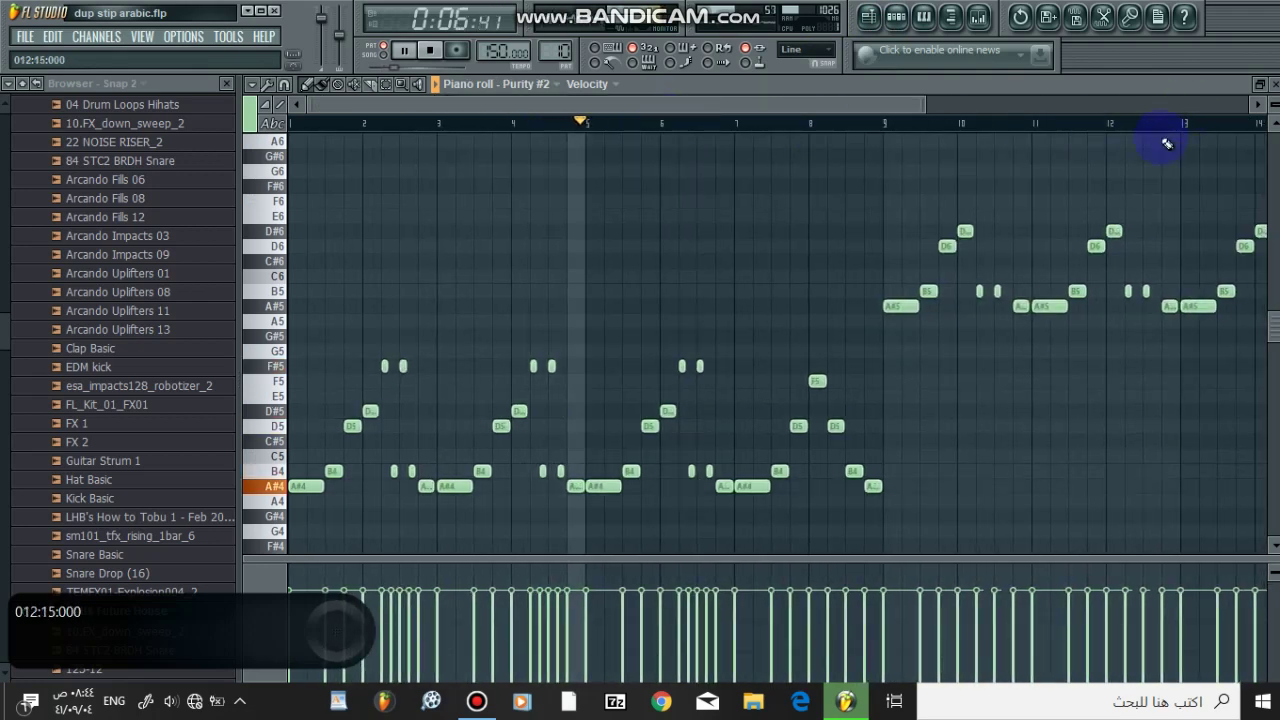
pyautogui.scroll(-4, 1165, 123)
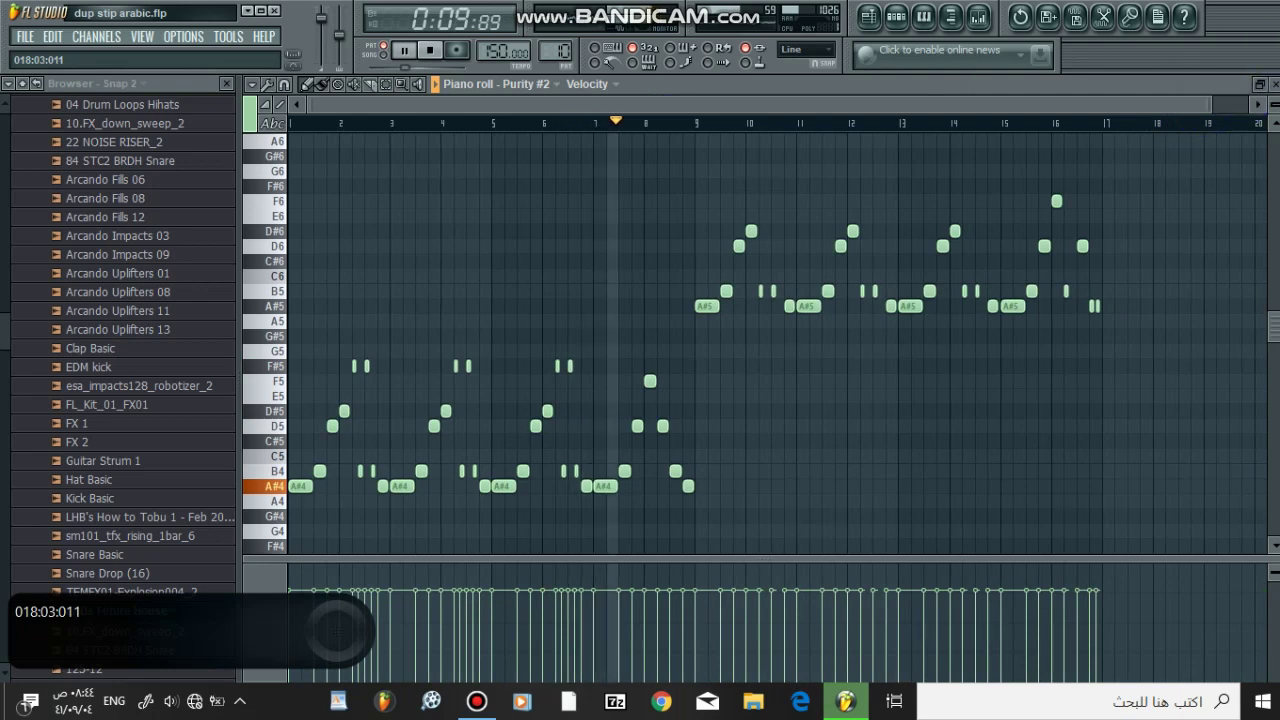
pyautogui.click(1241, 87)
pyautogui.click(678, 234)
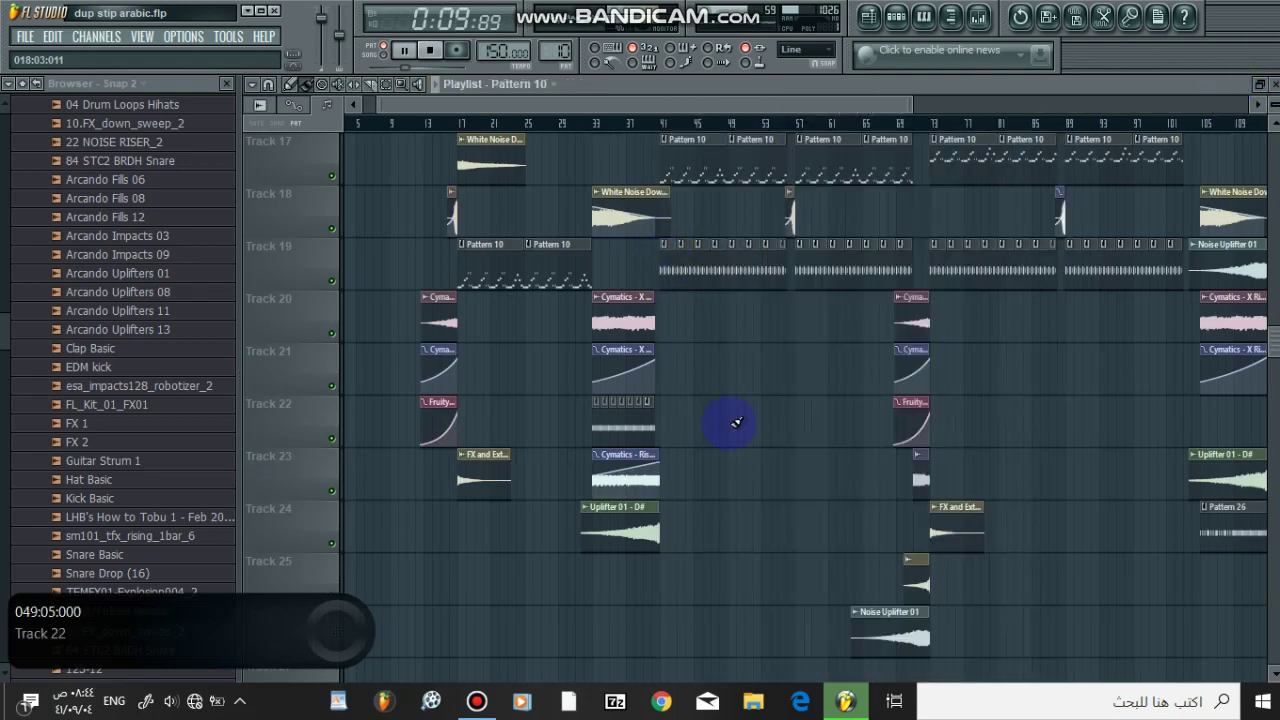
# Play Pattern 15 from Track 15, view its HIP_Hat_3 notes and its kick, snare and hat channels, and return to the playlist
pyautogui.scroll(8, 736, 422)
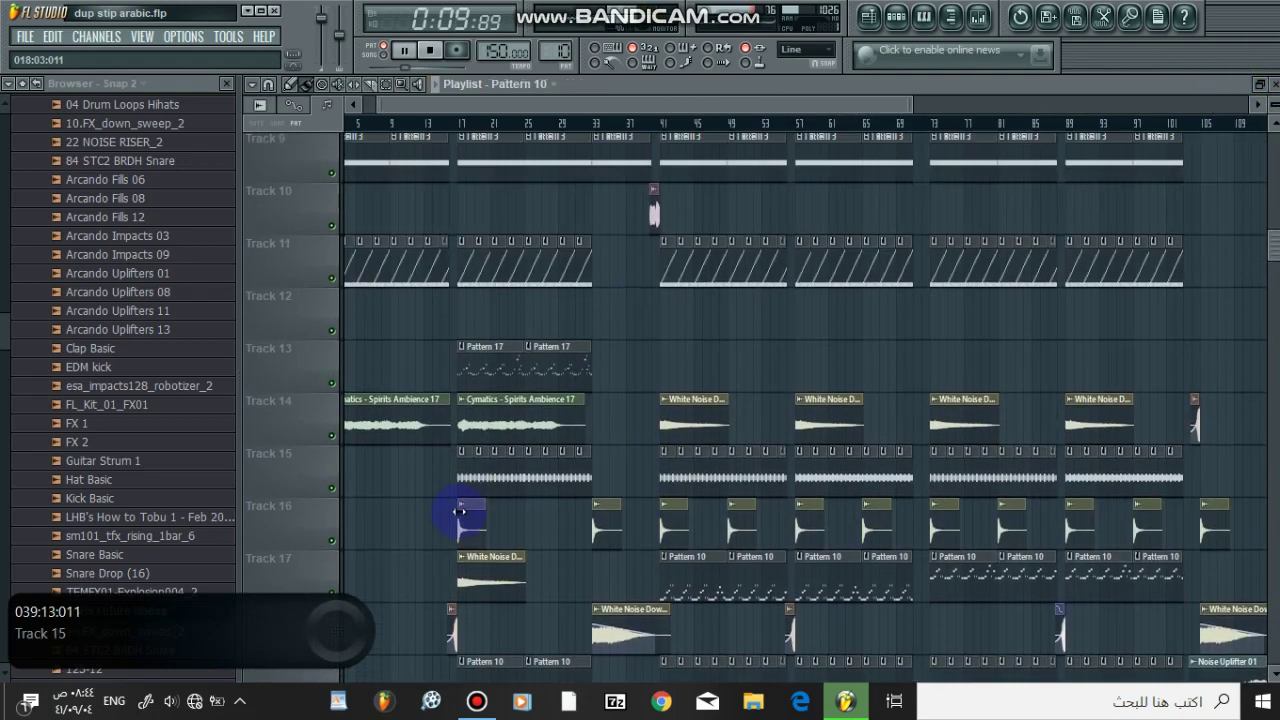
pyautogui.doubleClick(465, 482)
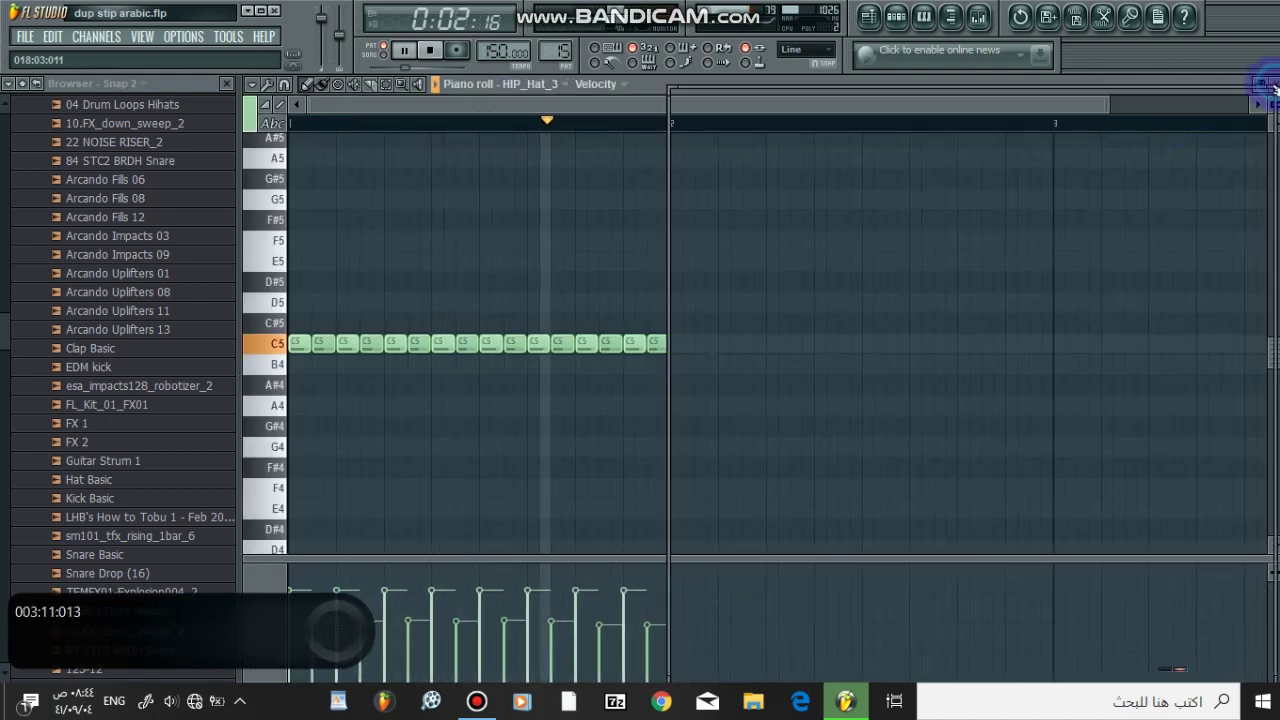
pyautogui.press('F7')
pyautogui.scroll(10, 1055, 272)
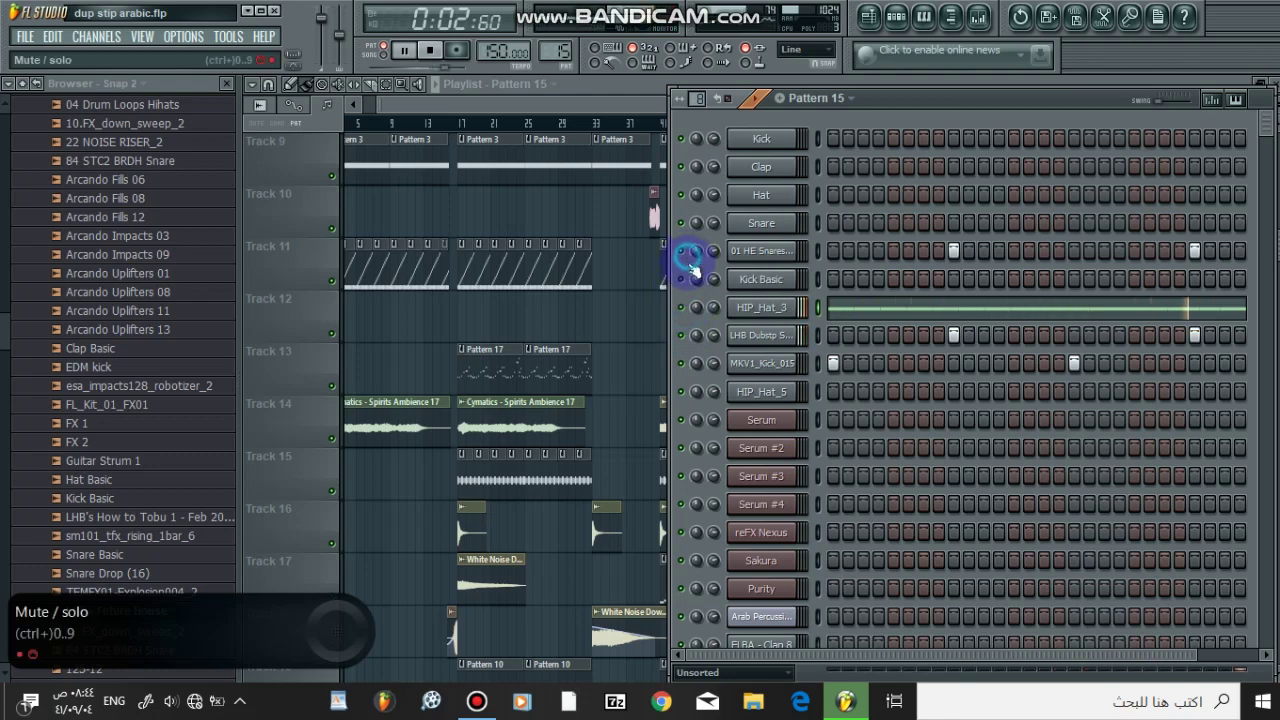
pyautogui.click(642, 112)
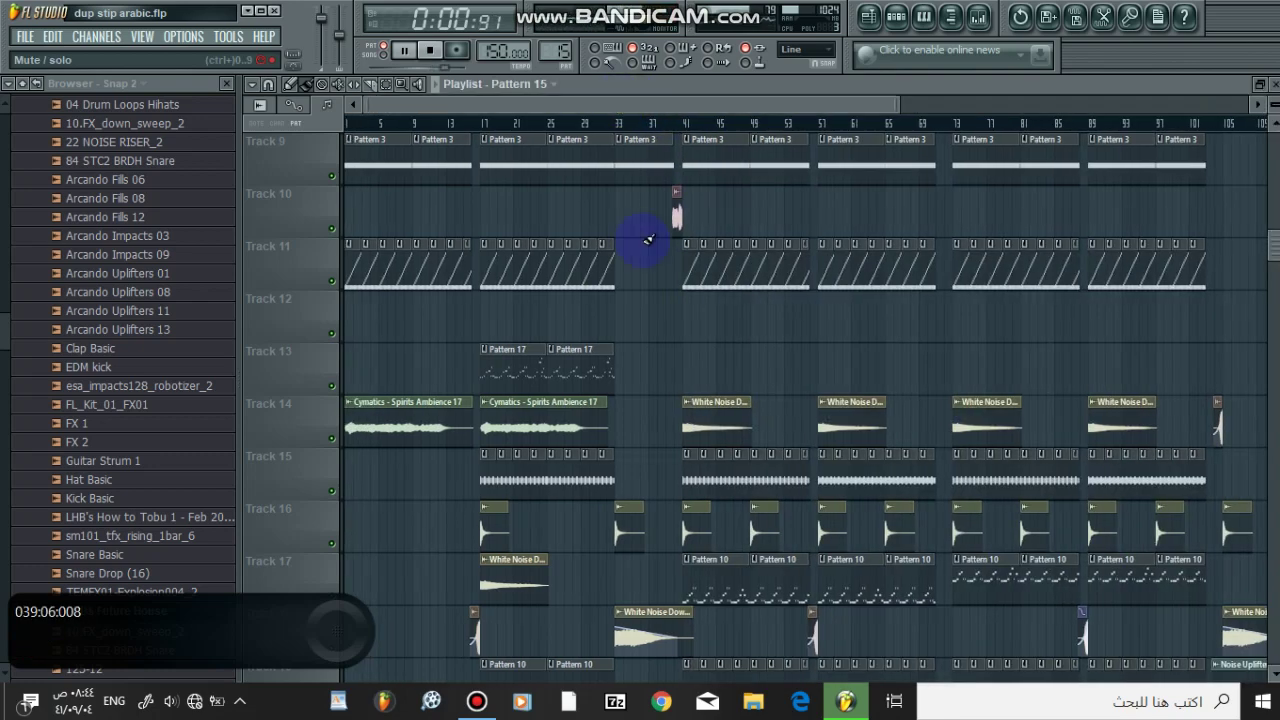
# Play the whole song from about bar 33, where the Pattern 5 clips on Track 2 begin
pyautogui.scroll(5, 651, 306)
pyautogui.scroll(2, 657, 214)
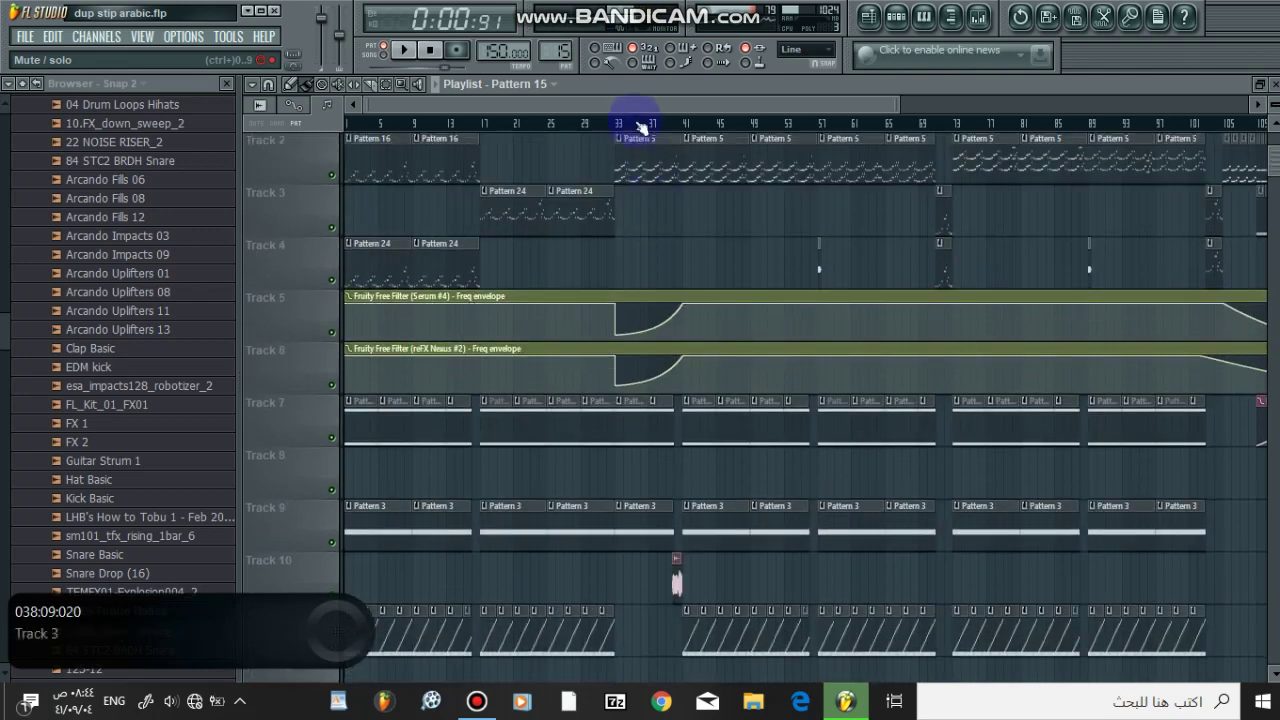
pyautogui.scroll(2, 627, 125)
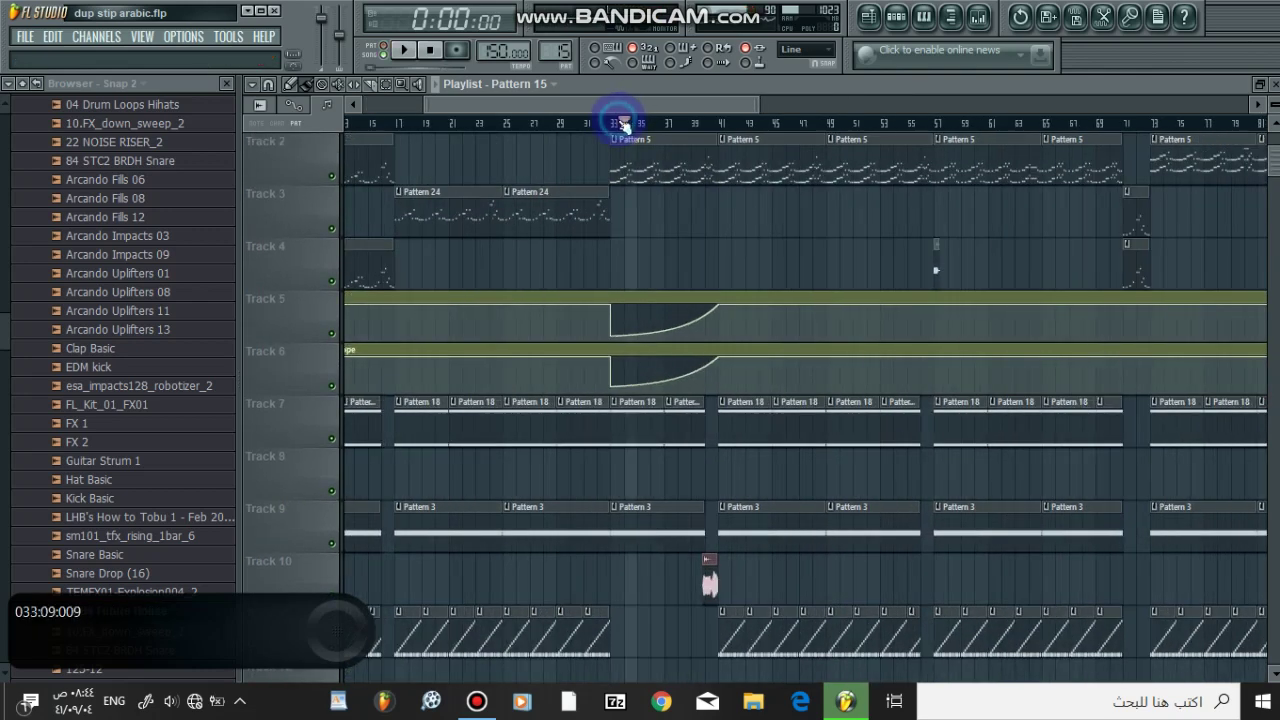
pyautogui.moveTo(643, 110); pyautogui.dragTo(659, 110)
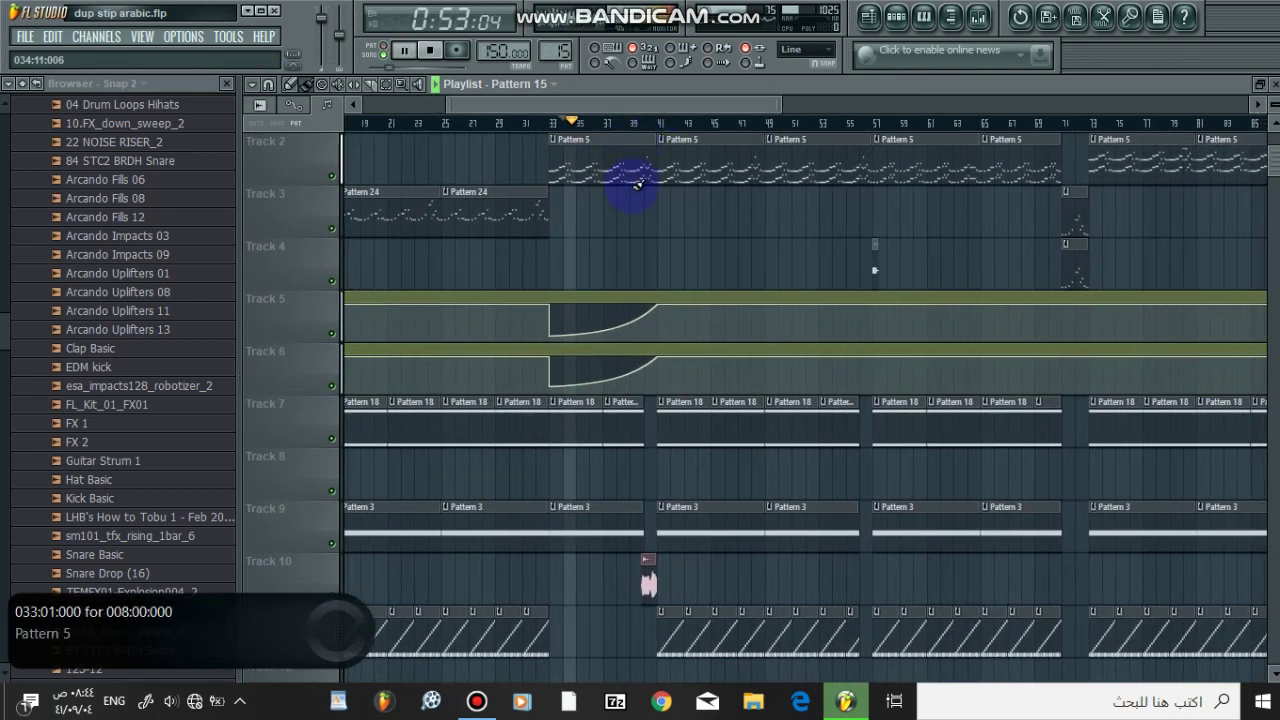
# Look over the riser, downlifter and uplifter clips on Tracks 14 to 26 around bars 33 to 41 during playback
pyautogui.scroll(-3, 630, 186)
pyautogui.scroll(-11, 638, 185)
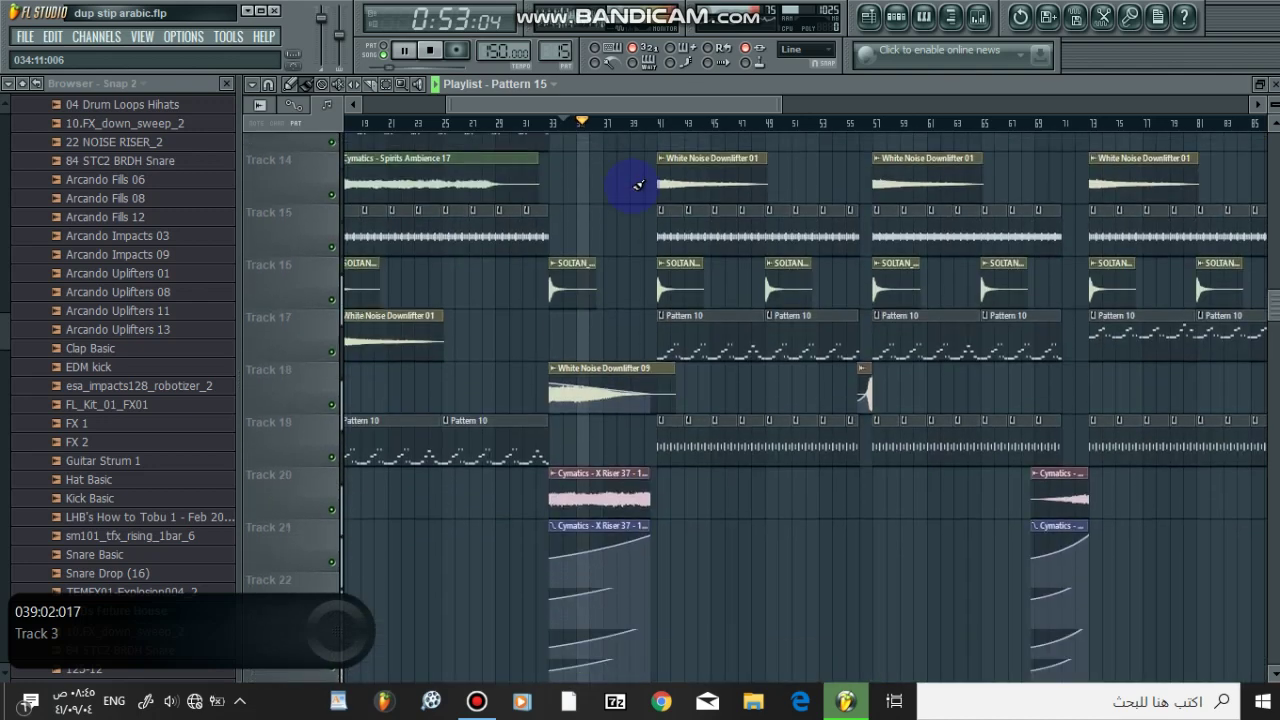
pyautogui.scroll(-1, 635, 185)
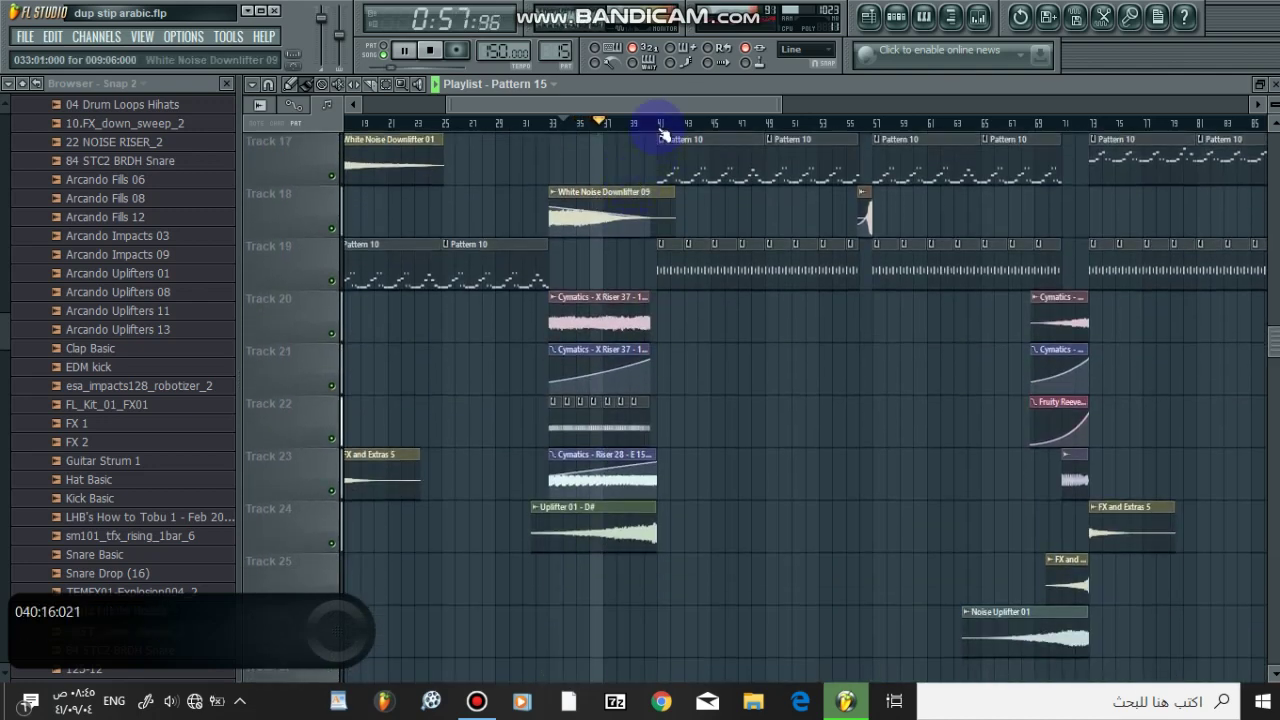
pyautogui.scroll(8, 593, 245)
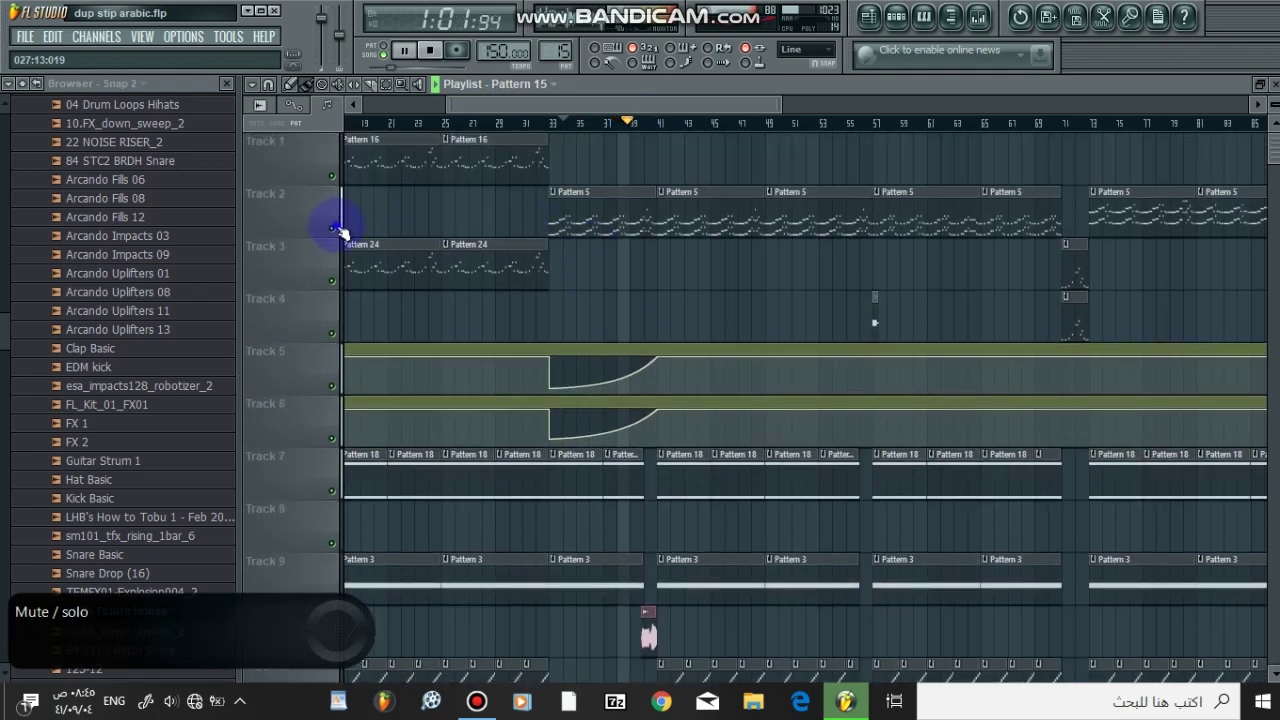
# Solo Track 2 with the automation on Tracks 5 and 6 enabled, and audition it from bar 33 and about bar 39
pyautogui.rightClick(333, 229)
pyautogui.click(556, 128)
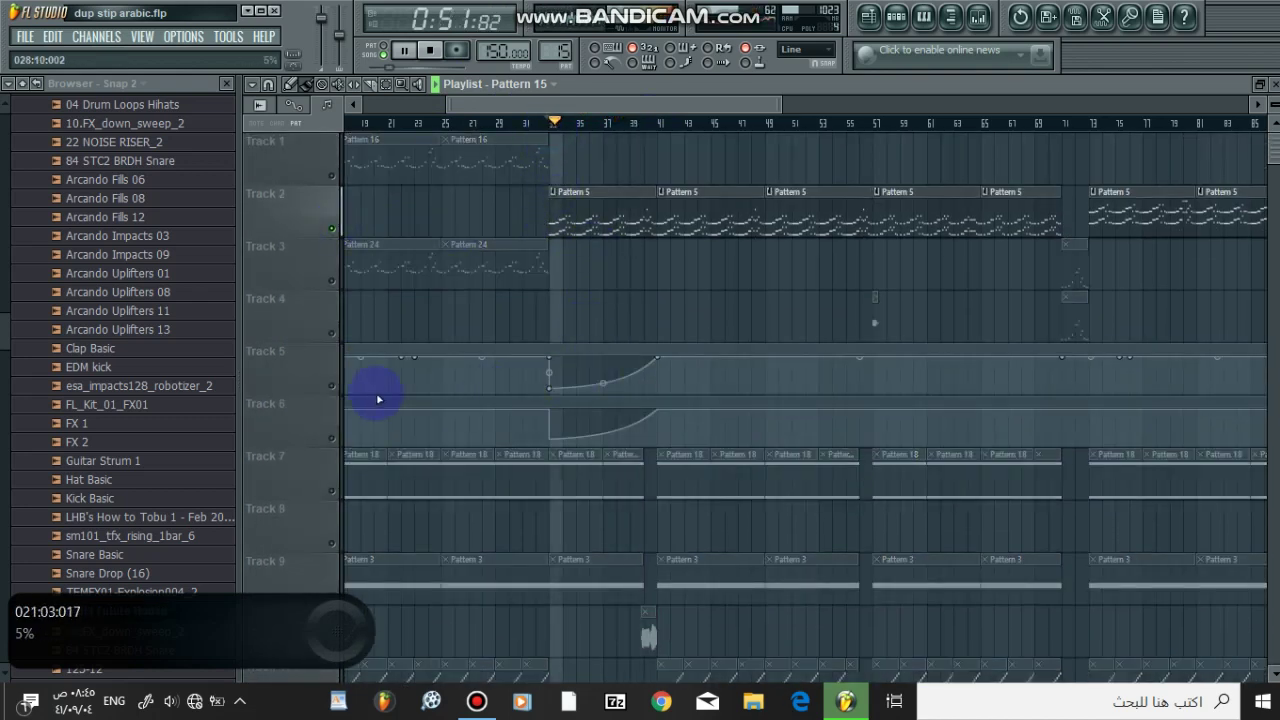
pyautogui.click(333, 386)
pyautogui.click(333, 437)
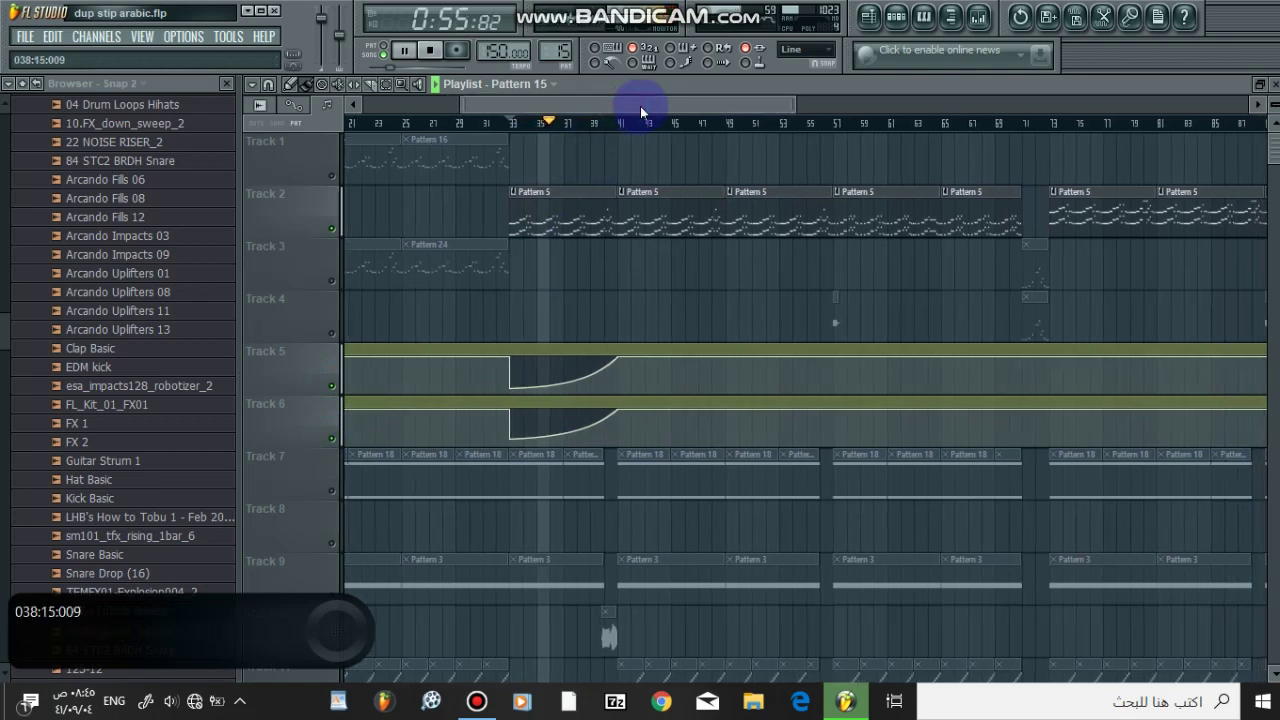
pyautogui.click(595, 124)
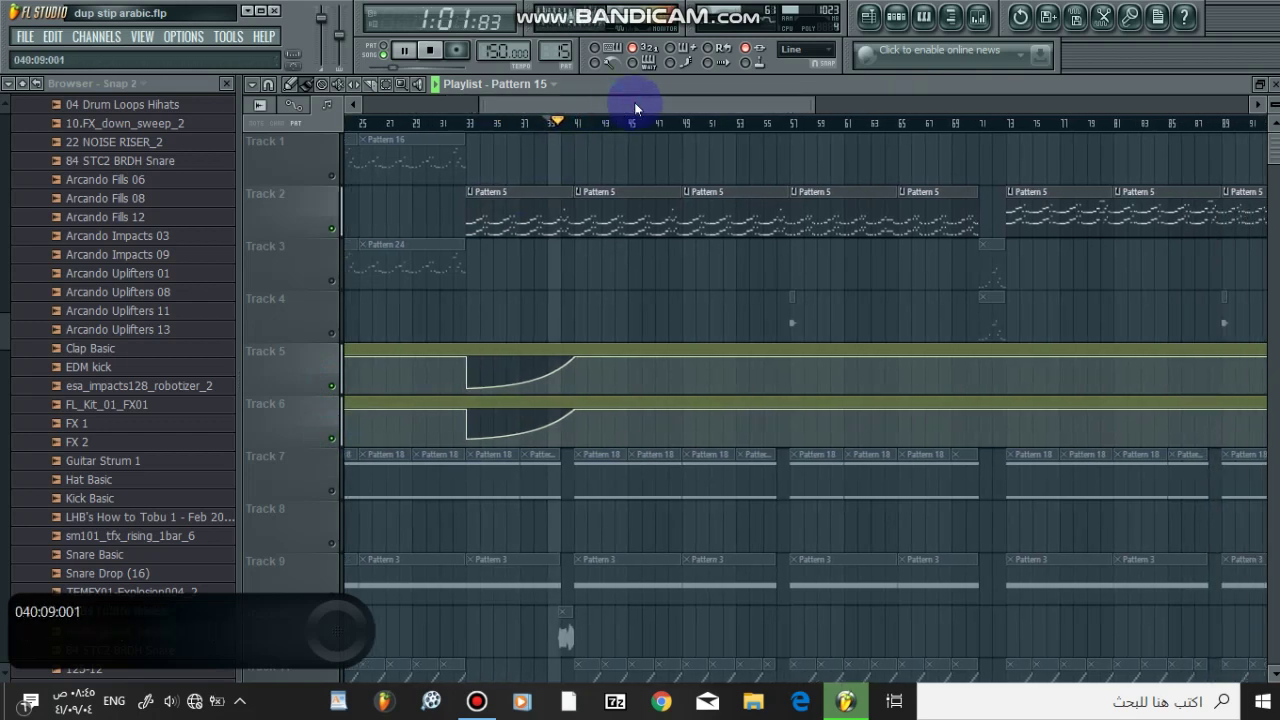
# Open Pattern 5 from Track 2 and view its Serum #4 notes in the piano roll
pyautogui.scroll(-4, 665, 286)
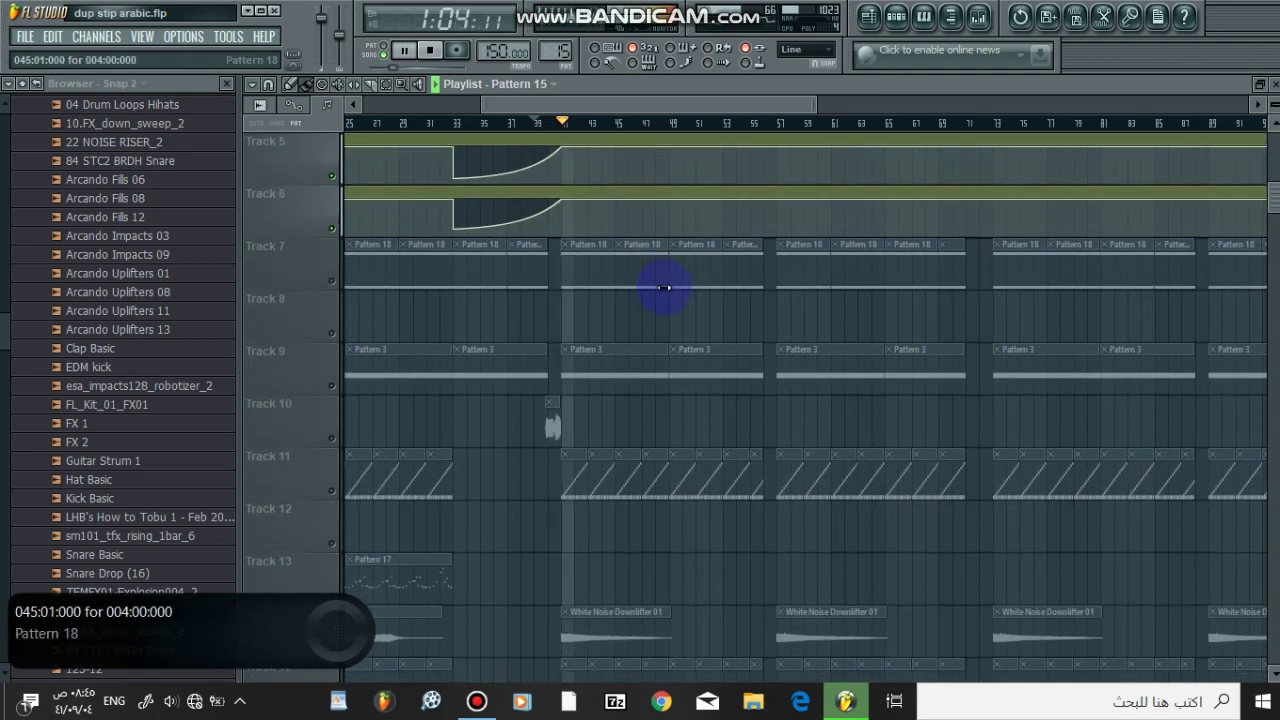
pyautogui.scroll(4, 706, 320)
pyautogui.doubleClick(616, 201)
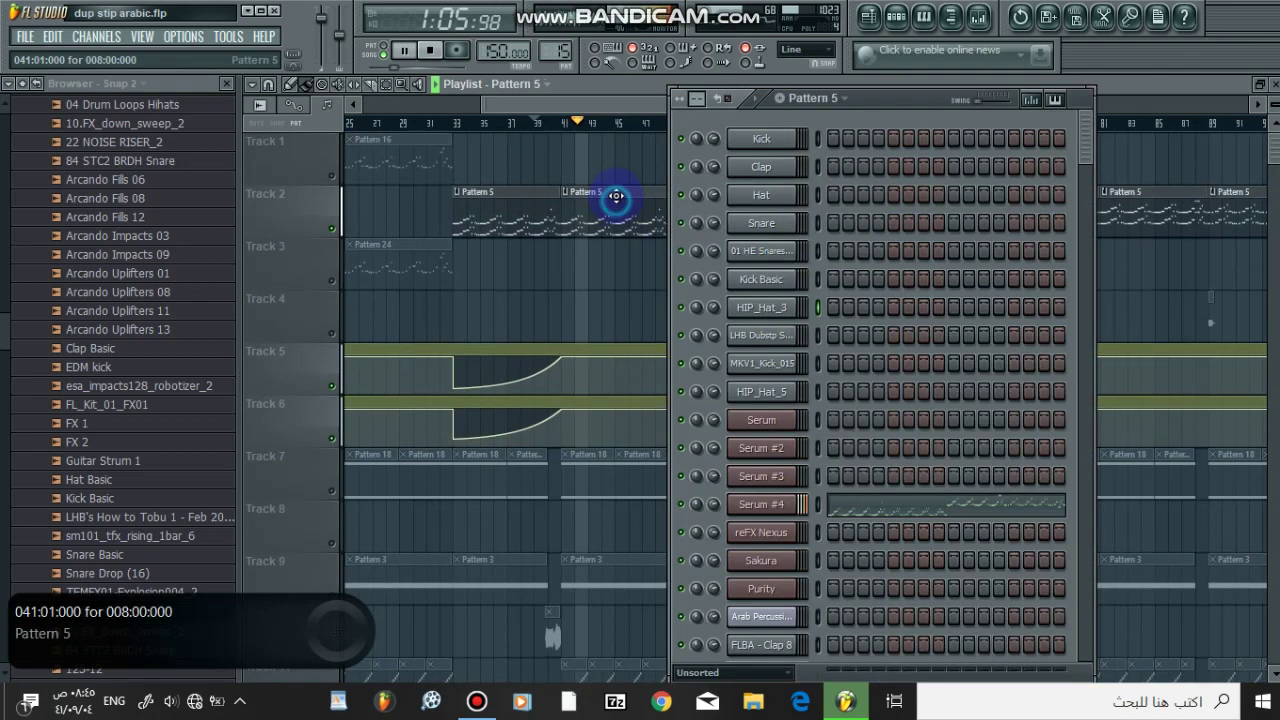
pyautogui.scroll(-2, 597, 131)
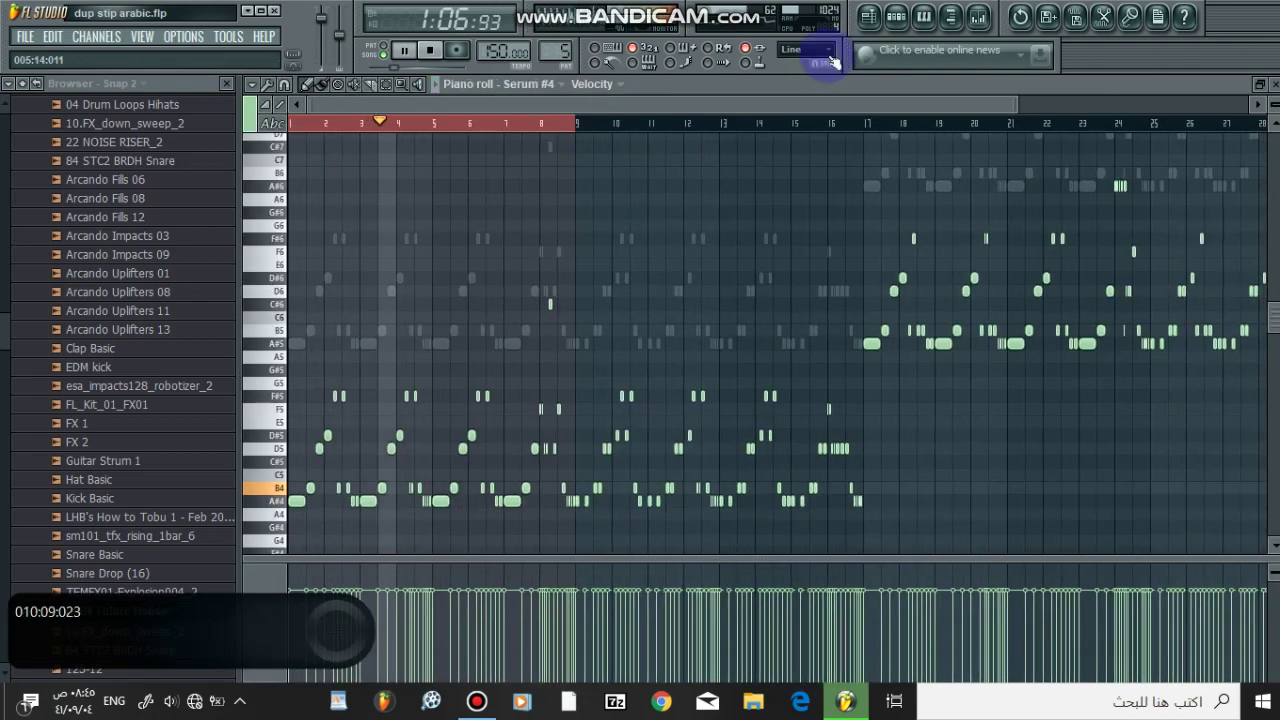
# Find the reFX Nexus #2 channel used in Pattern 5, toggle its mute, and return to the playlist with playback stopped
pyautogui.click(896, 17)
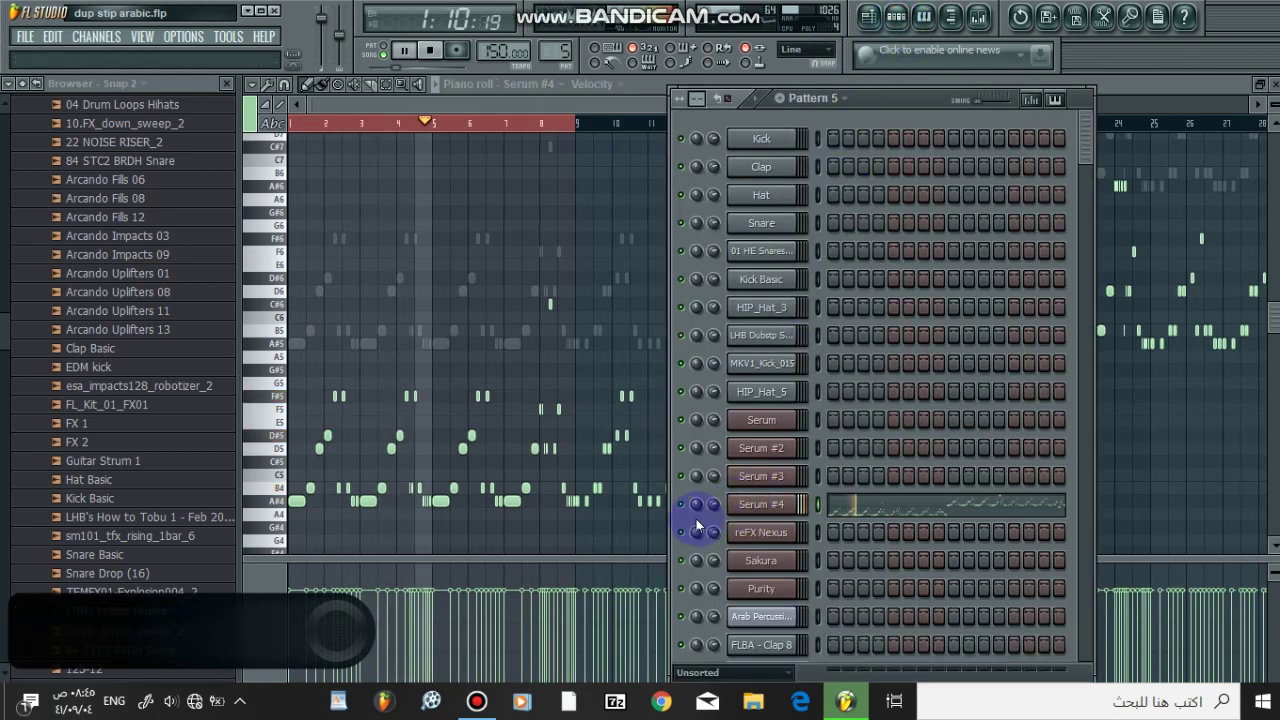
pyautogui.scroll(-5, 720, 360)
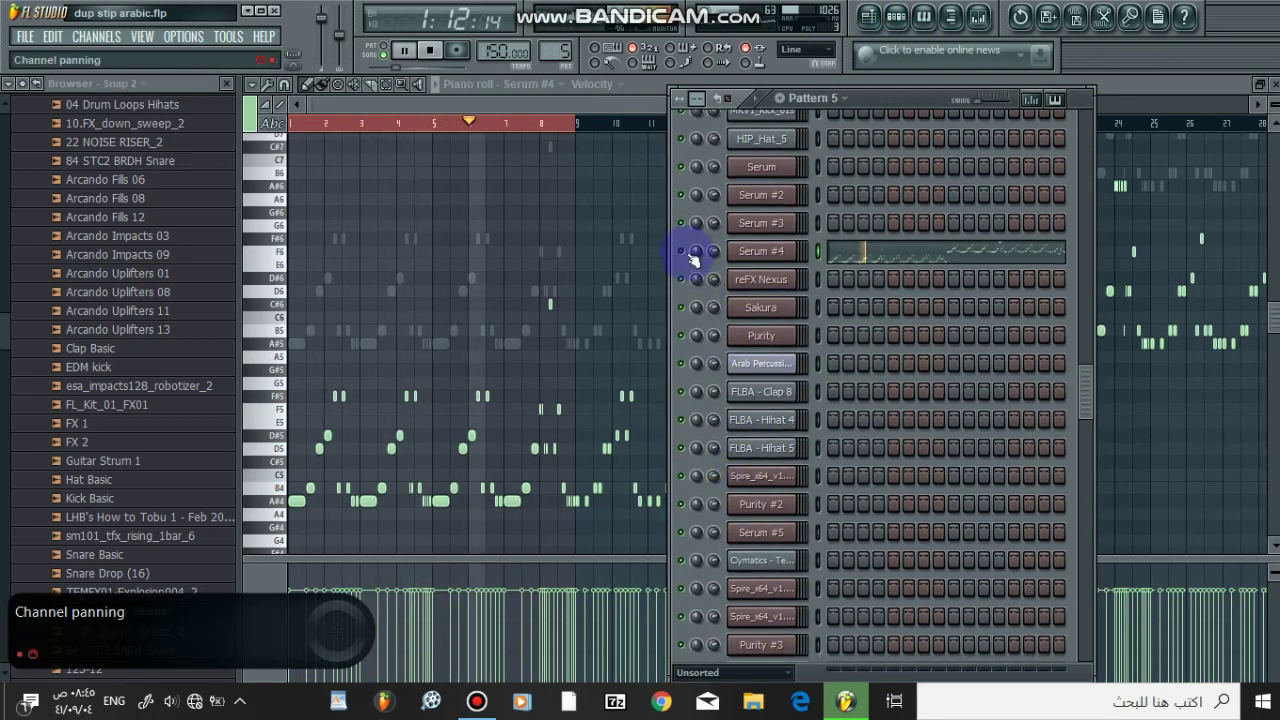
pyautogui.scroll(-5, 756, 315)
pyautogui.scroll(-1, 760, 318)
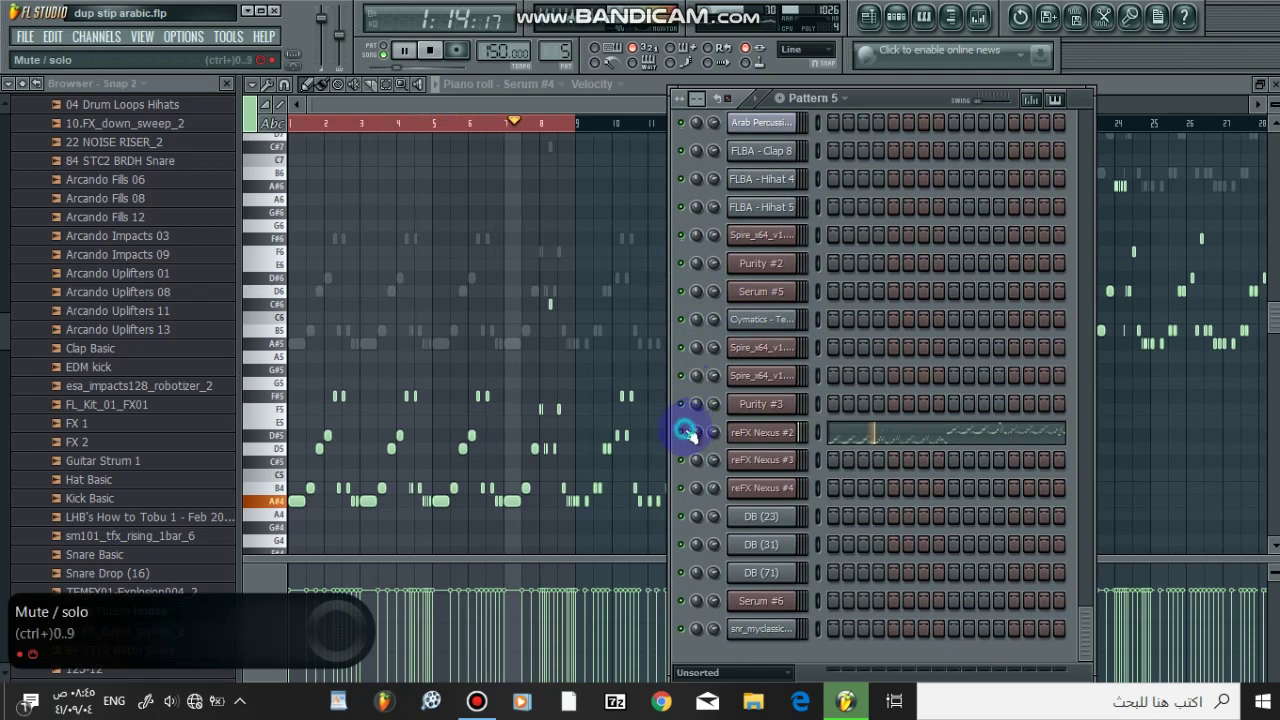
pyautogui.click(683, 433)
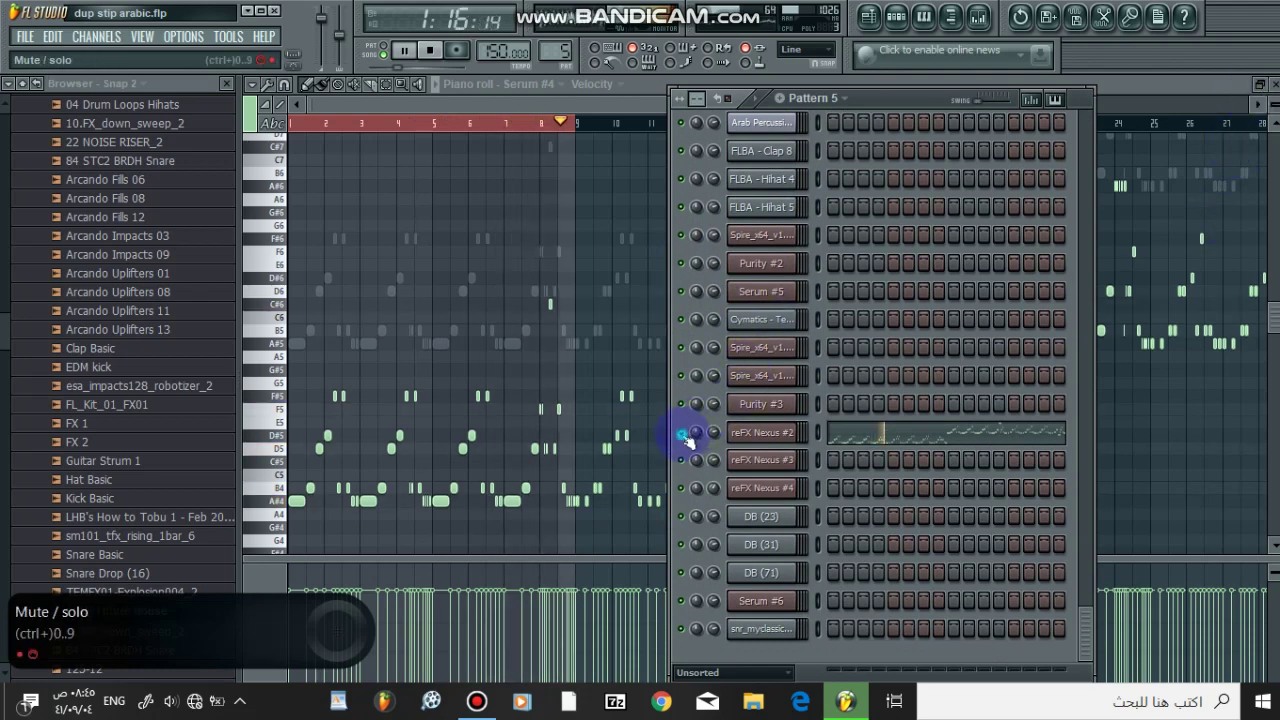
pyautogui.click(1275, 85)
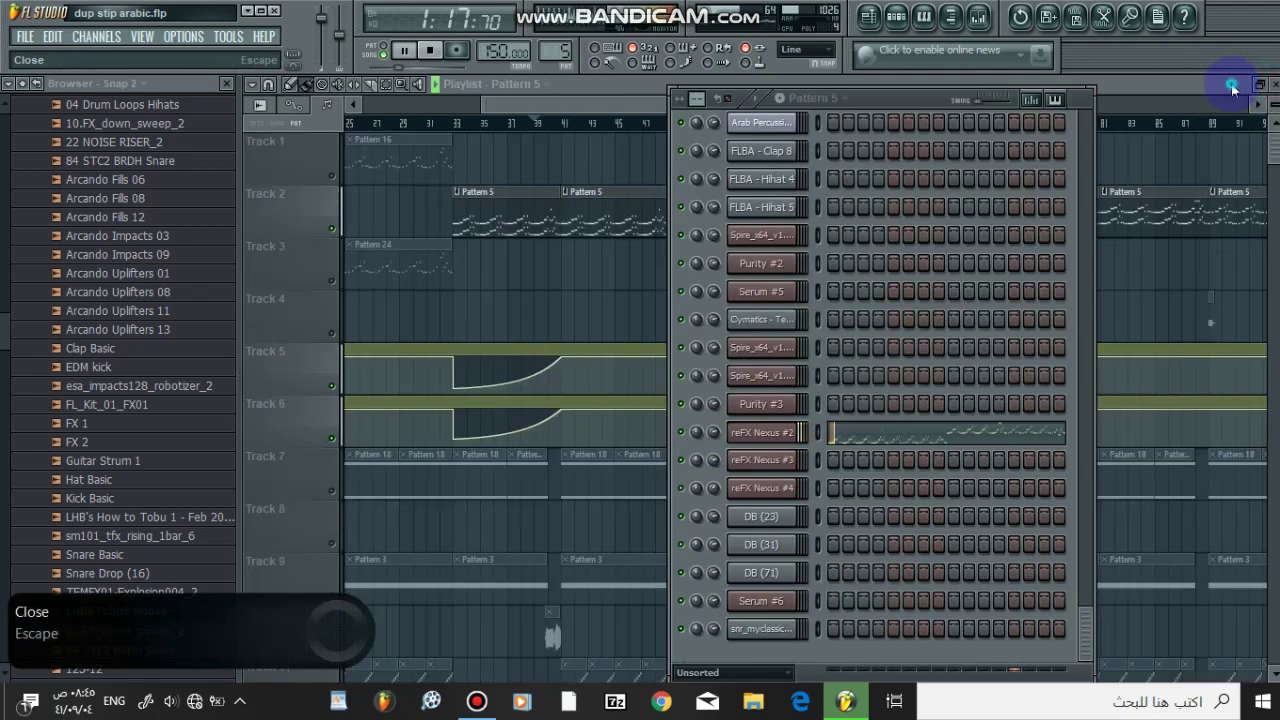
pyautogui.press('Escape')
pyautogui.press('space')
# Open Pattern 14 from Track 19, audition its DB (71) notes in the piano roll, and return to the playlist
pyautogui.scroll(-2, 680, 306)
pyautogui.scroll(-2, 563, 419)
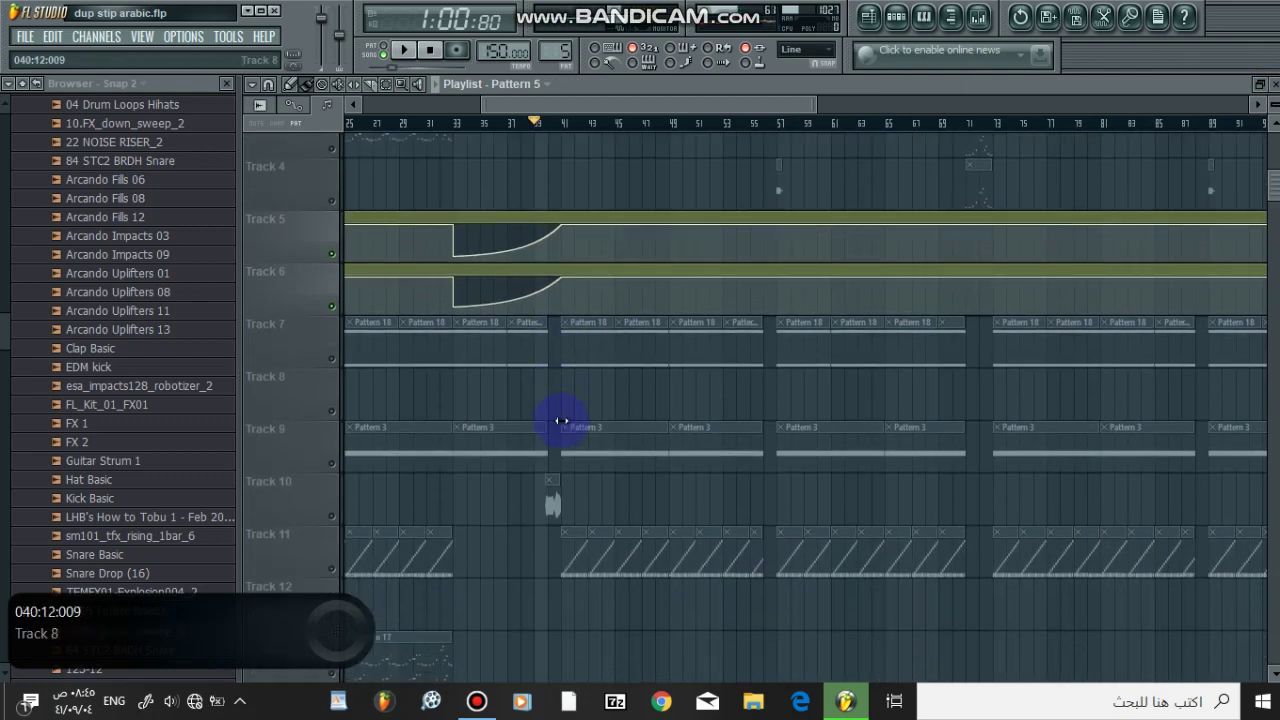
pyautogui.scroll(-8, 611, 418)
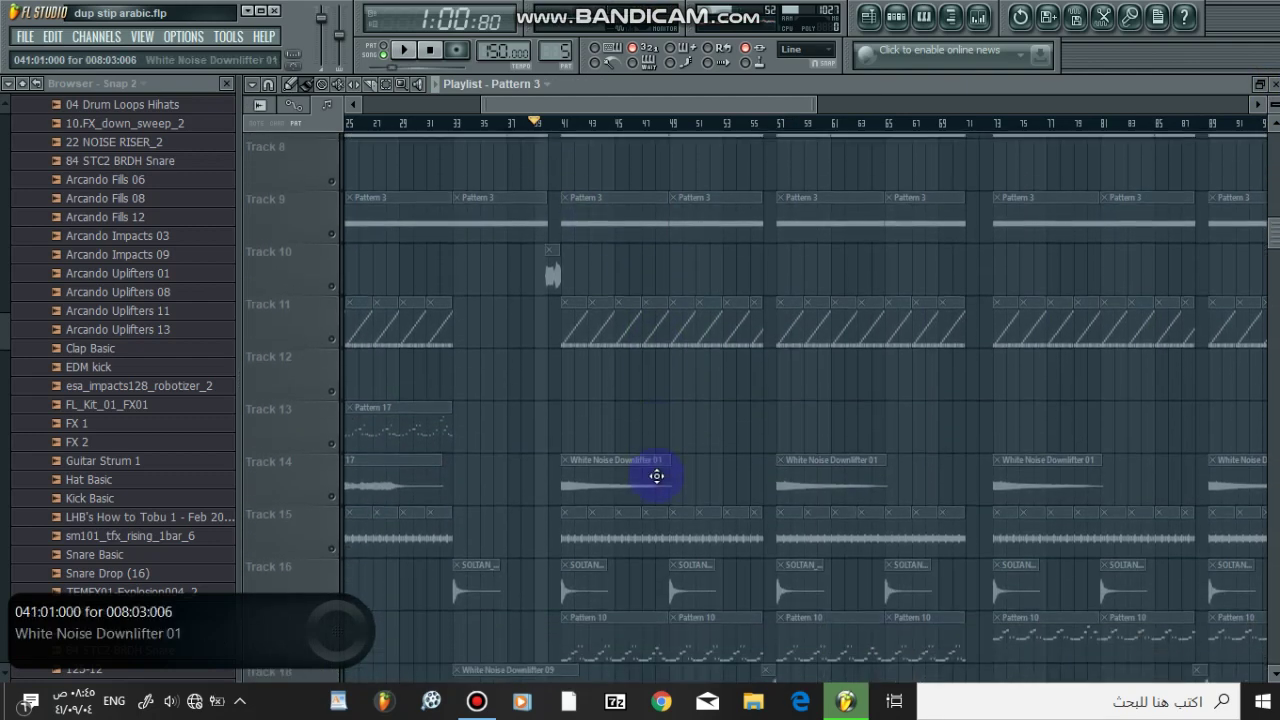
pyautogui.scroll(-2, 640, 455)
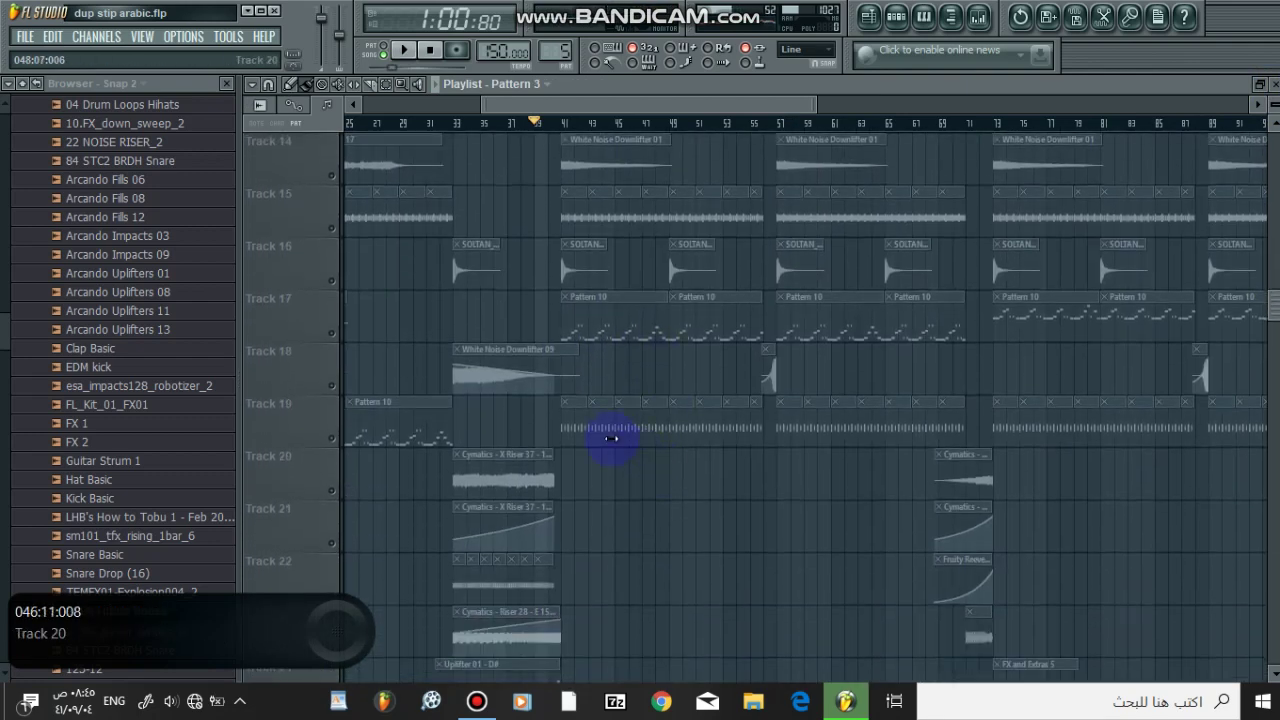
pyautogui.doubleClick(607, 429)
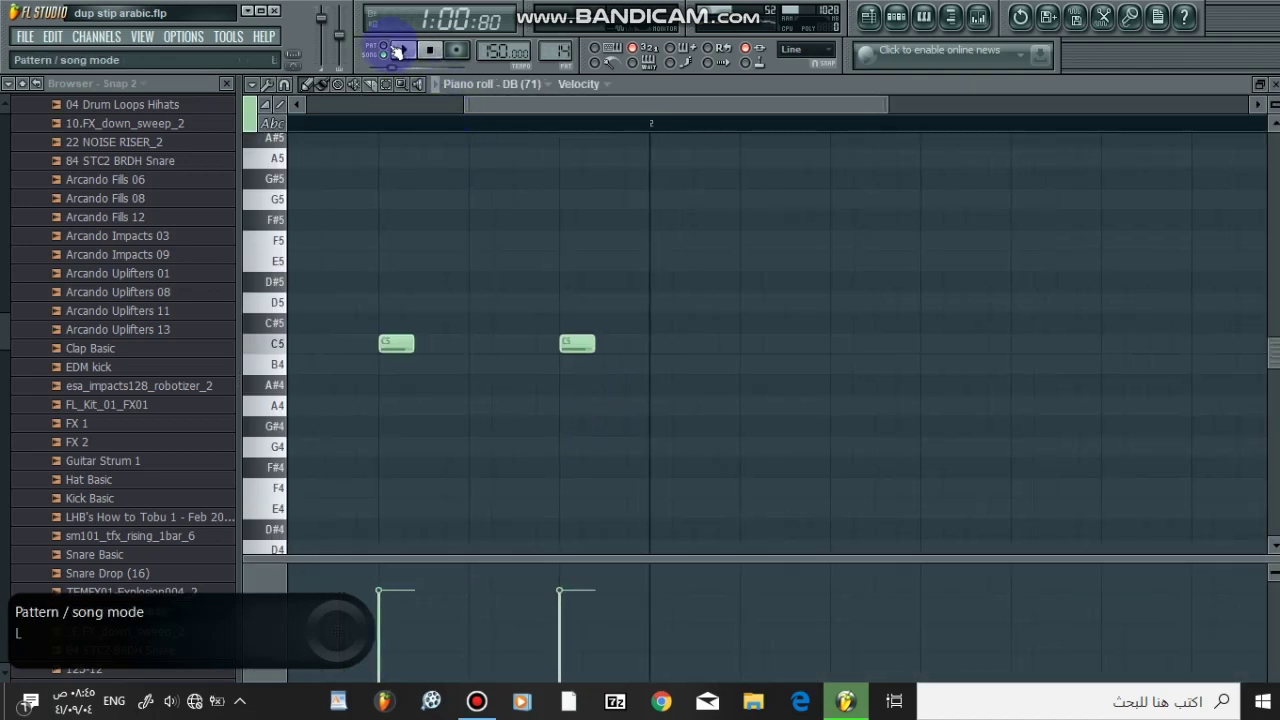
pyautogui.scroll(-3, 529, 134)
pyautogui.hotkey('ctrl', 'b')
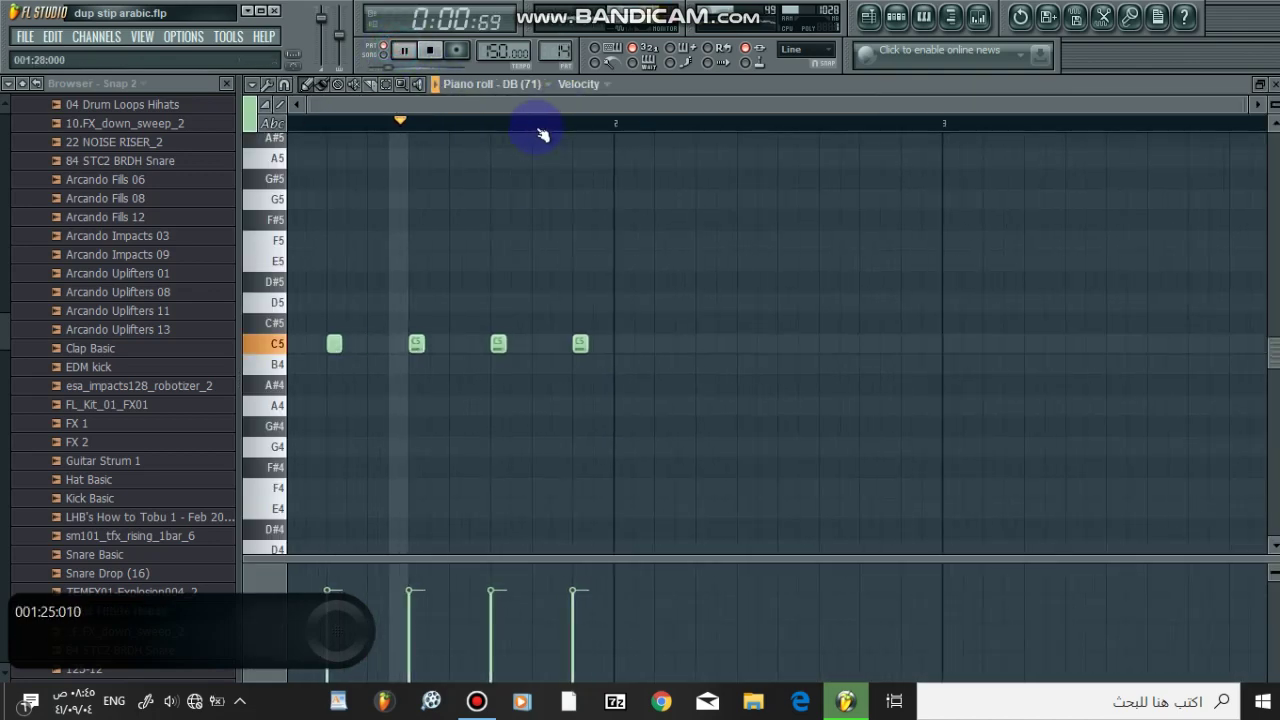
pyautogui.click(1273, 85)
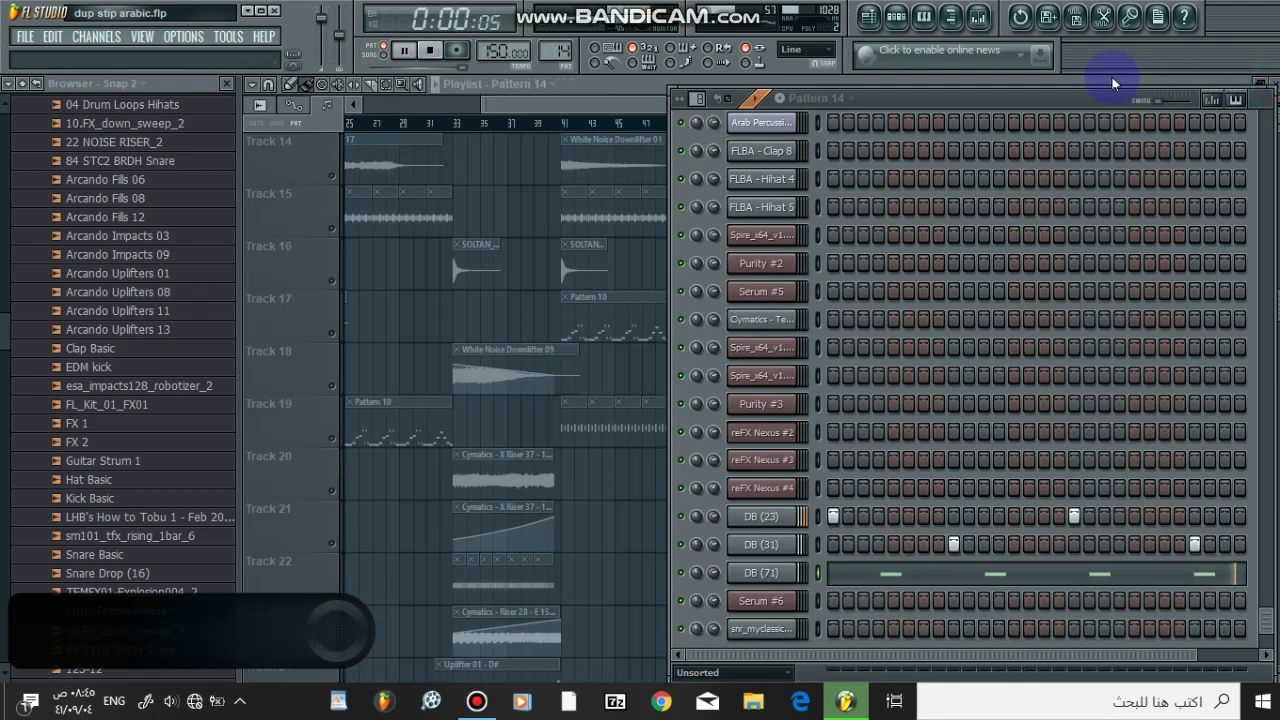
pyautogui.click(590, 110)
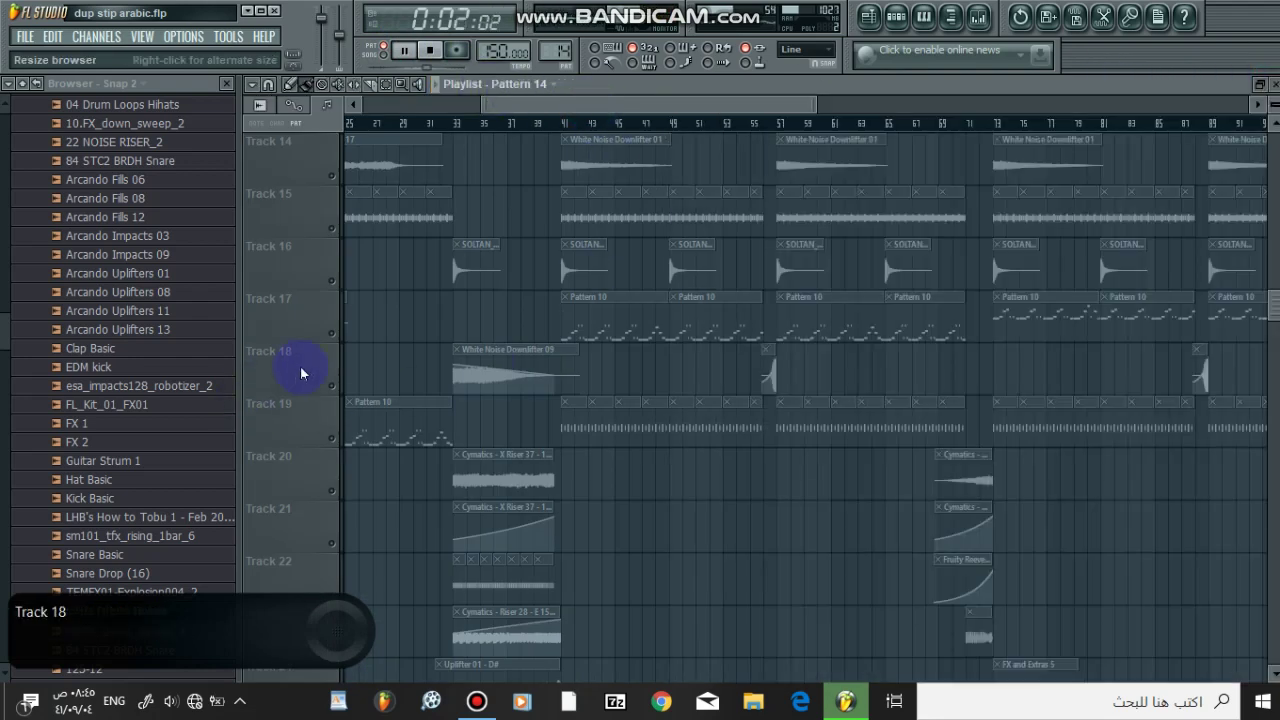
# Play the song from about bar 43 while unmuting Tracks 17, 19 and 15, and restore all tracks to full playback
pyautogui.click(331, 334)
pyautogui.click(330, 436)
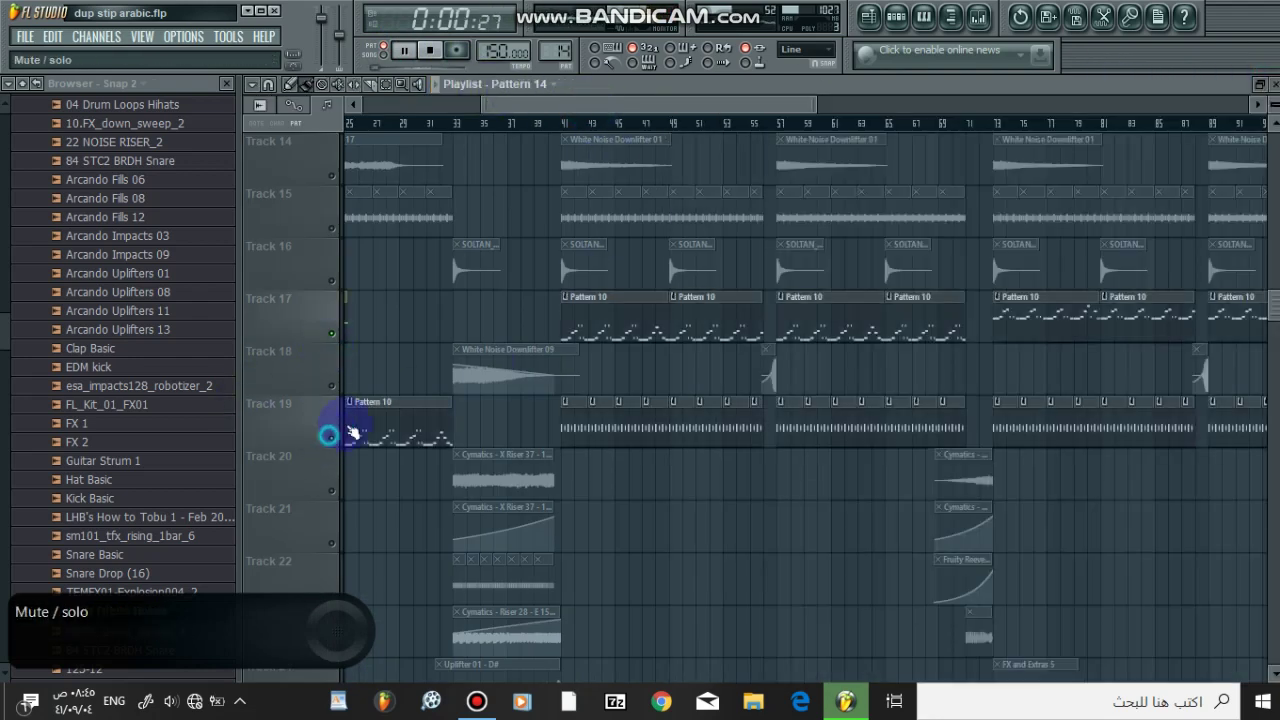
pyautogui.click(592, 124)
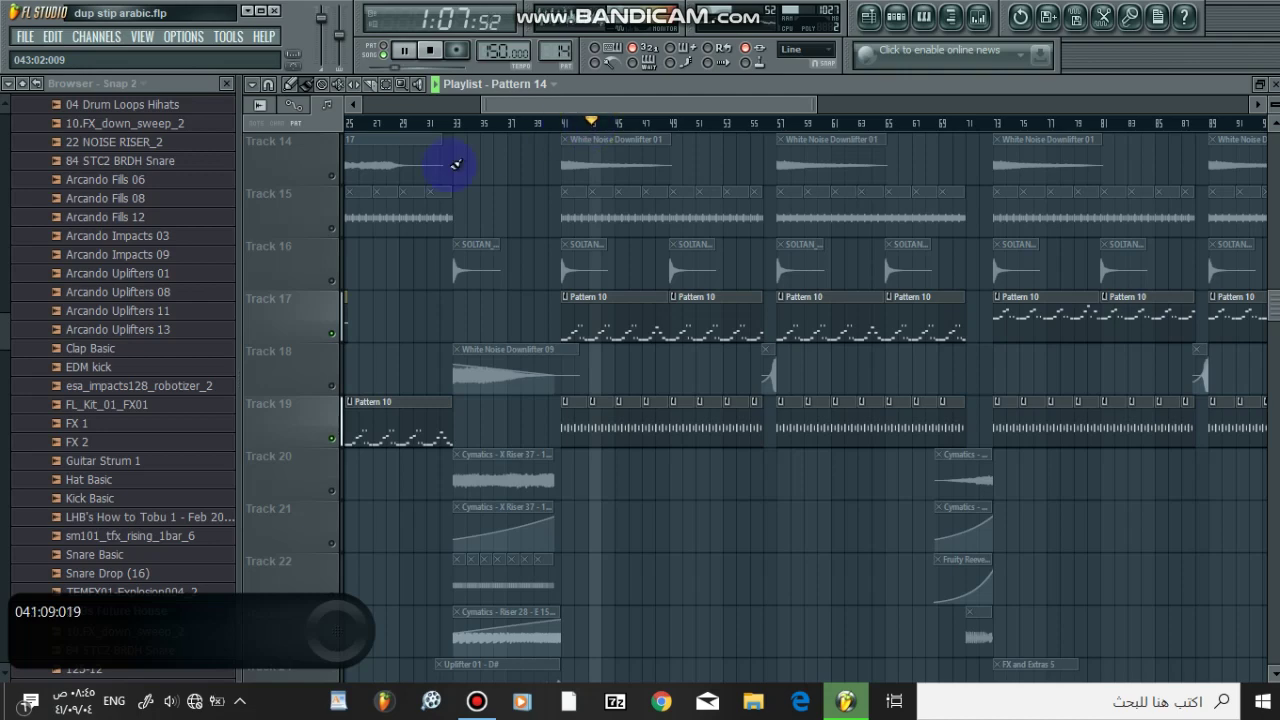
pyautogui.click(332, 230)
pyautogui.scroll(5, 709, 314)
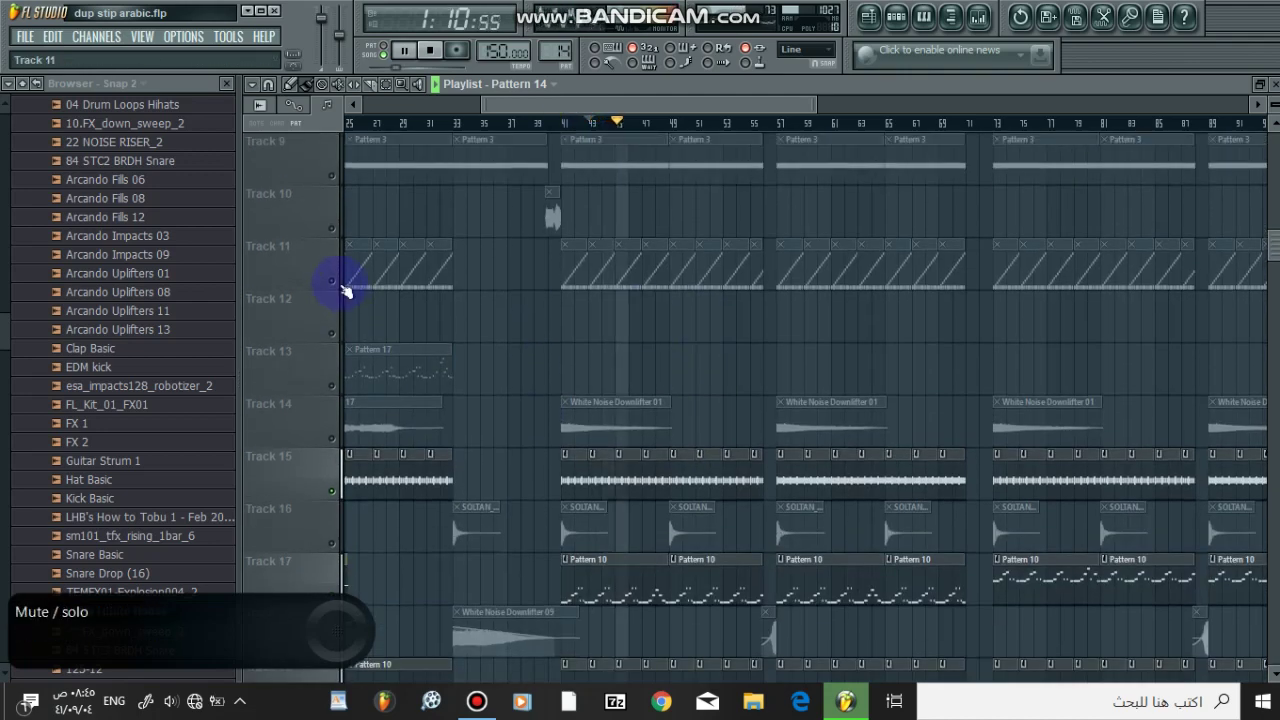
pyautogui.scroll(5, 711, 340)
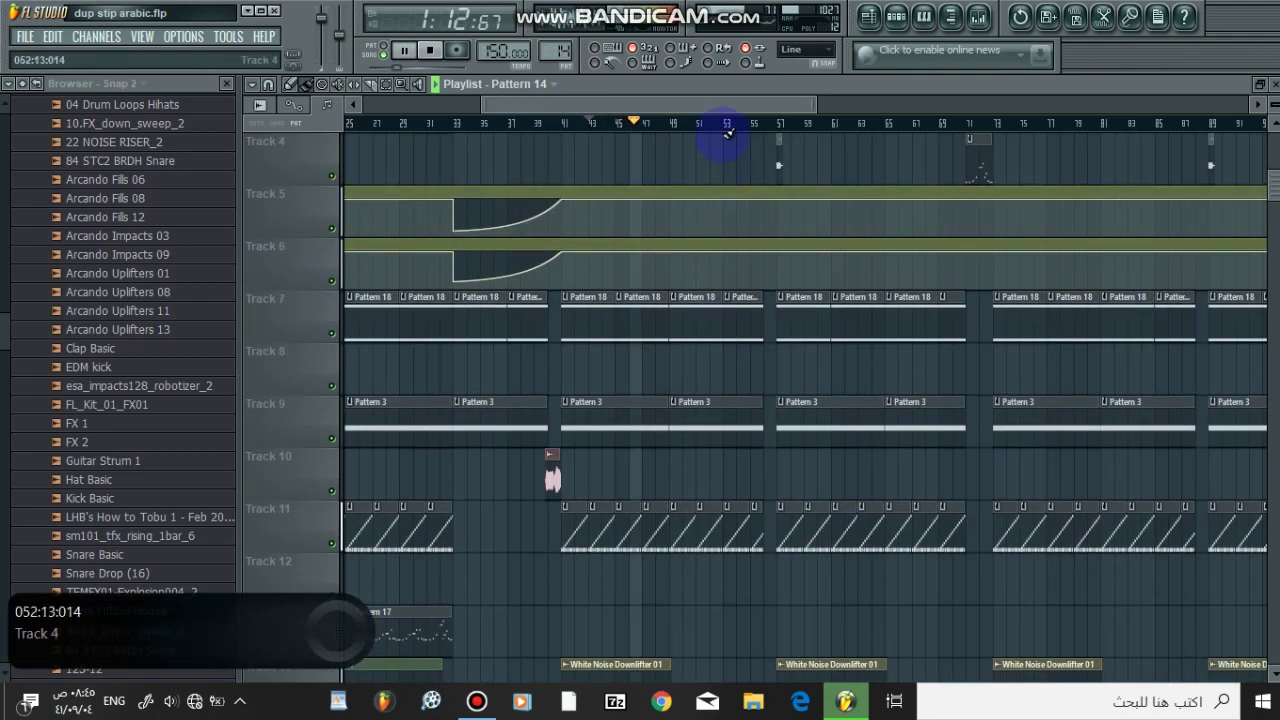
# Play the song from about bar 71, where the short clips on Tracks 3 and 4 start, and look over the clips down to Track 24
pyautogui.scroll(-3, 729, 123)
pyautogui.scroll(3, 820, 329)
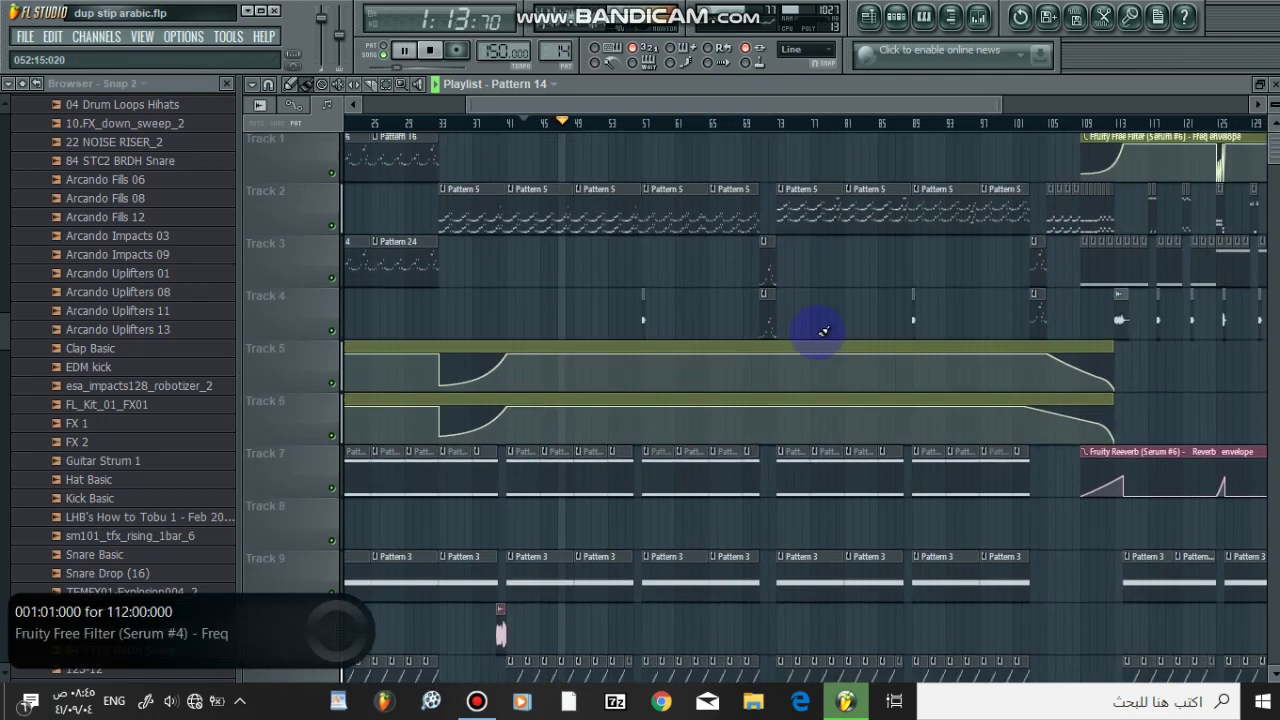
pyautogui.click(758, 125)
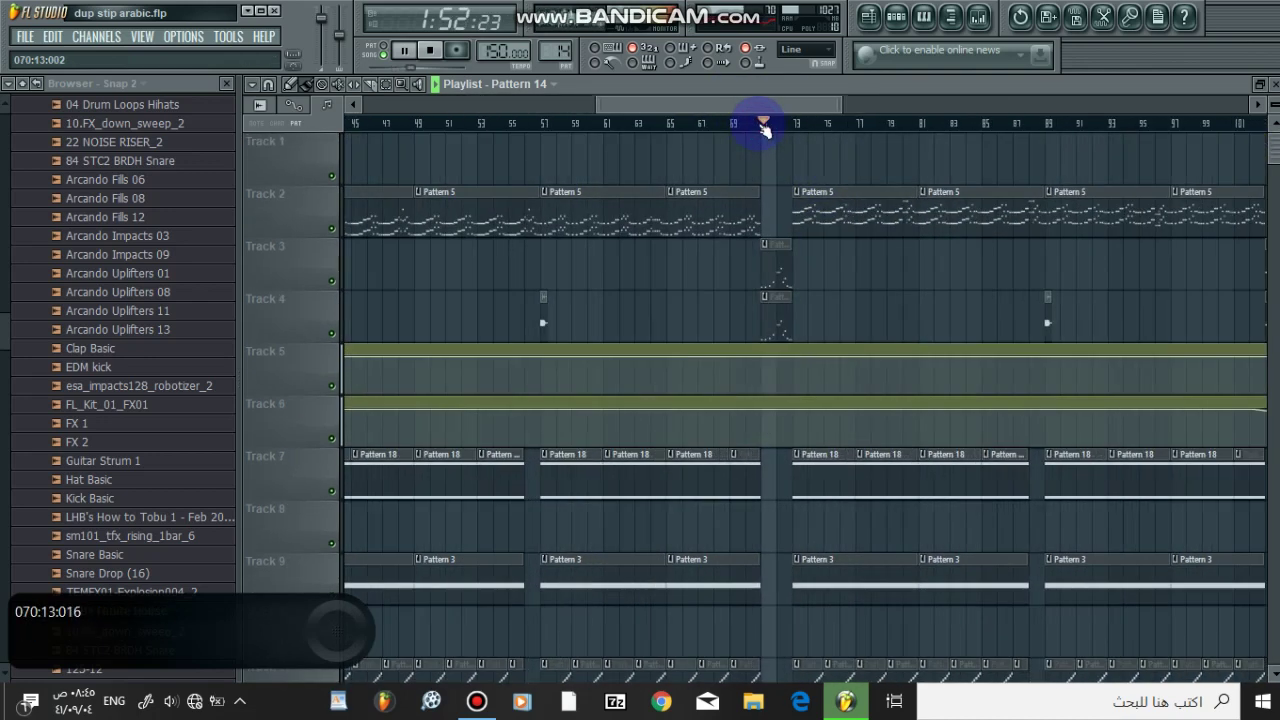
pyautogui.scroll(3, 770, 108)
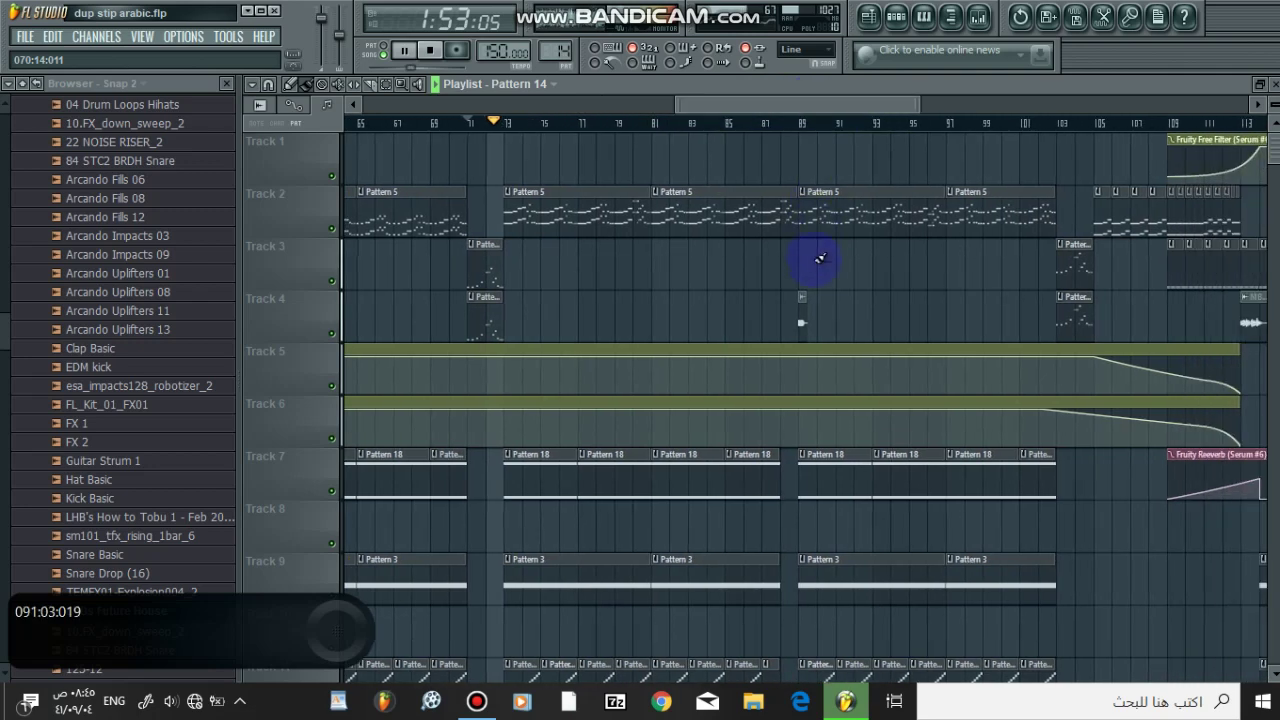
pyautogui.scroll(-7, 812, 275)
pyautogui.scroll(-6, 814, 288)
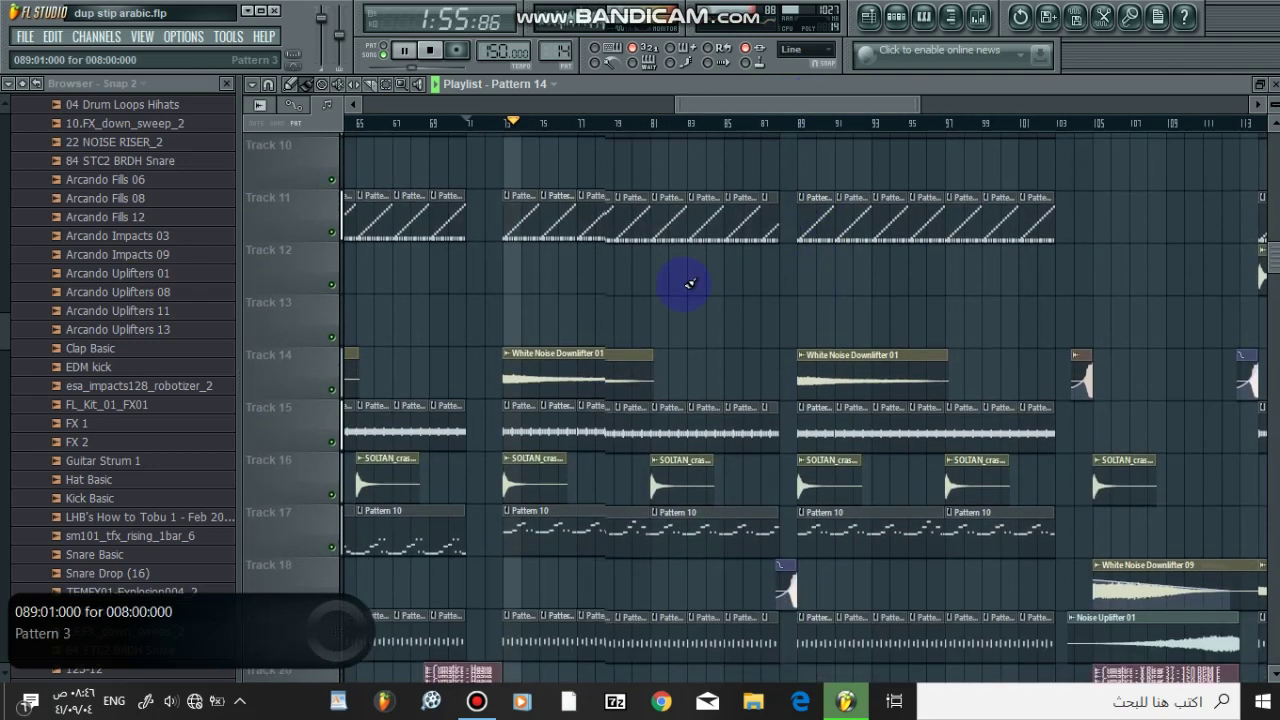
pyautogui.scroll(-1, 664, 273)
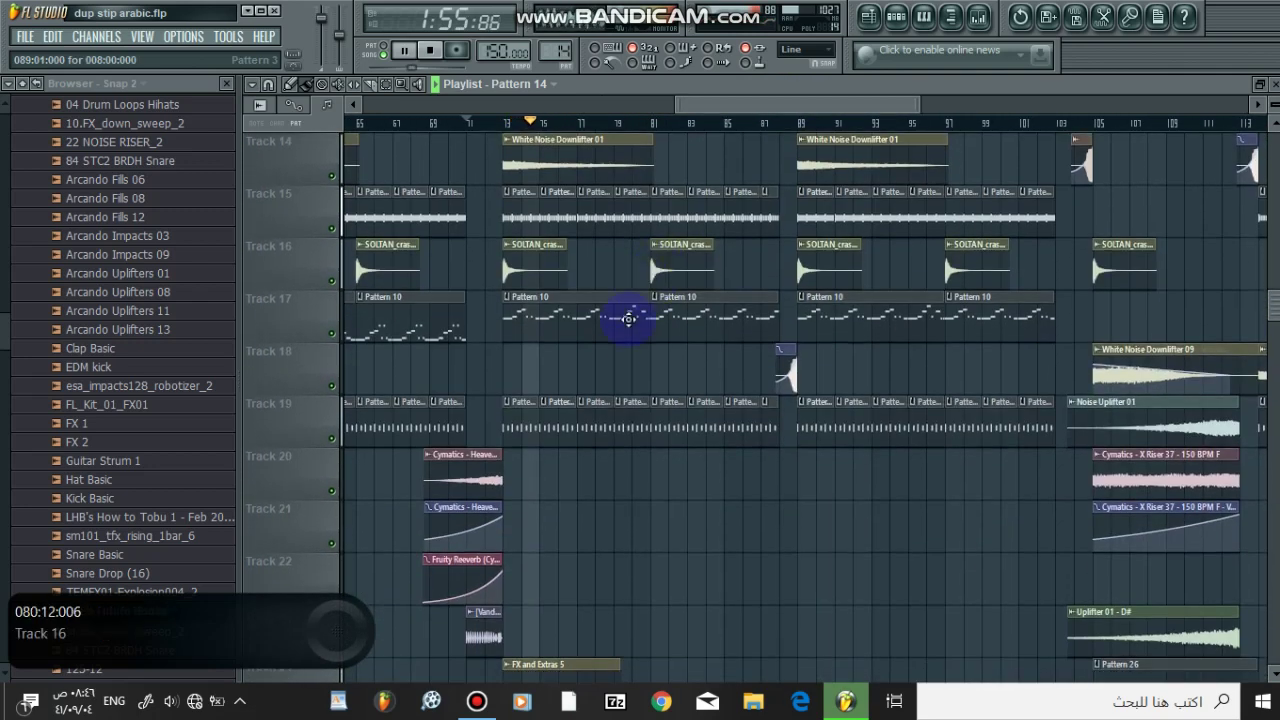
pyautogui.press('space')
# Play Pattern 14 from Track 19 in pattern mode, view its DB (71) piano roll and DB channels, and return to the playlist
pyautogui.doubleClick(555, 418)
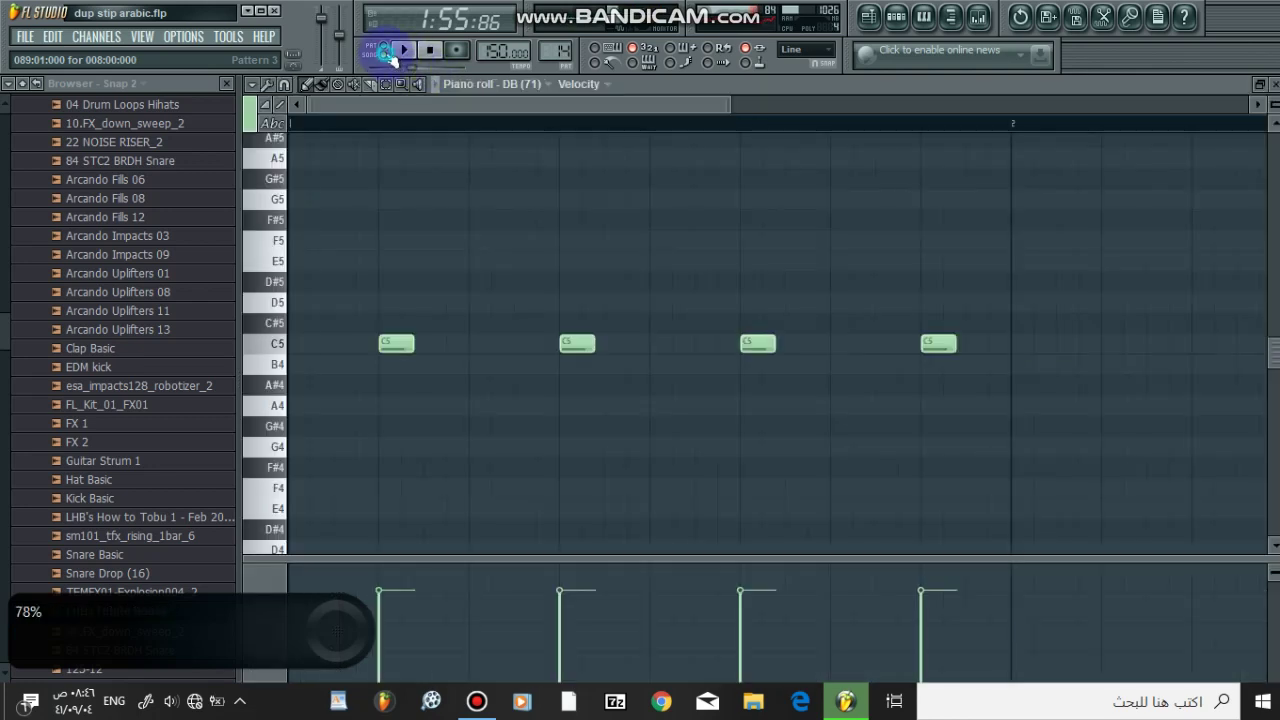
pyautogui.click(385, 52)
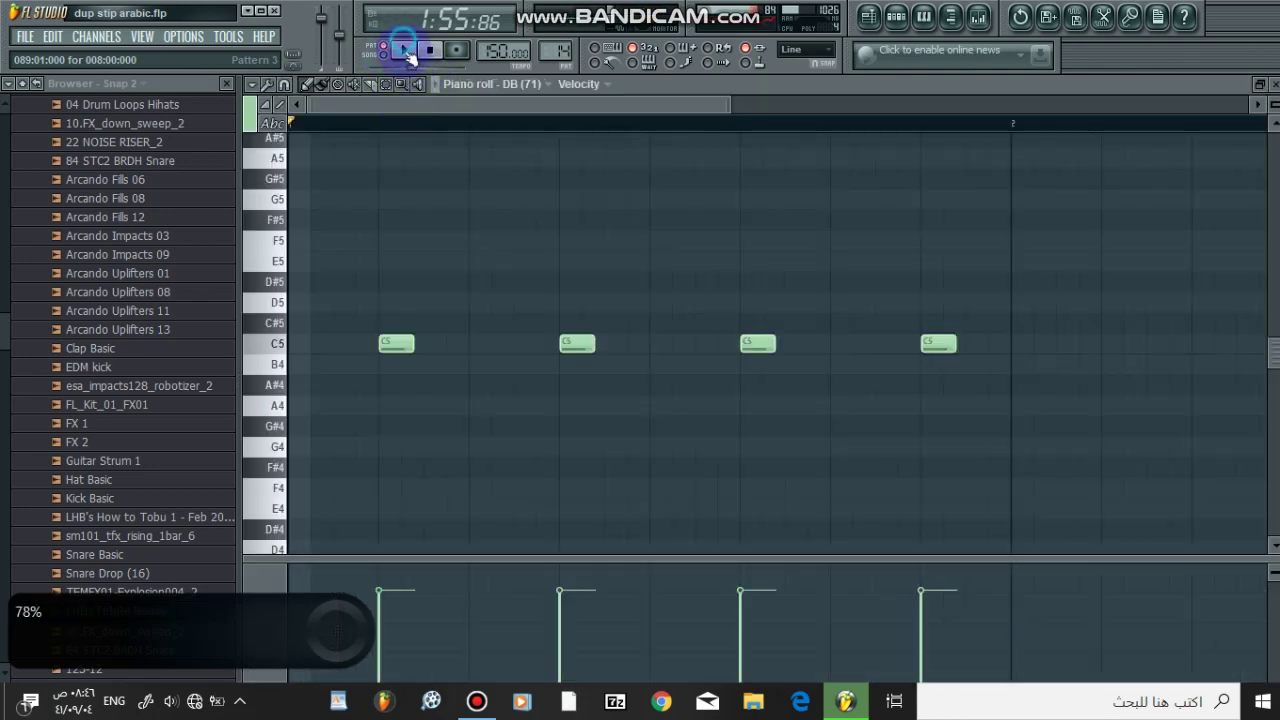
pyautogui.moveTo(730, 104); pyautogui.dragTo(994, 108)
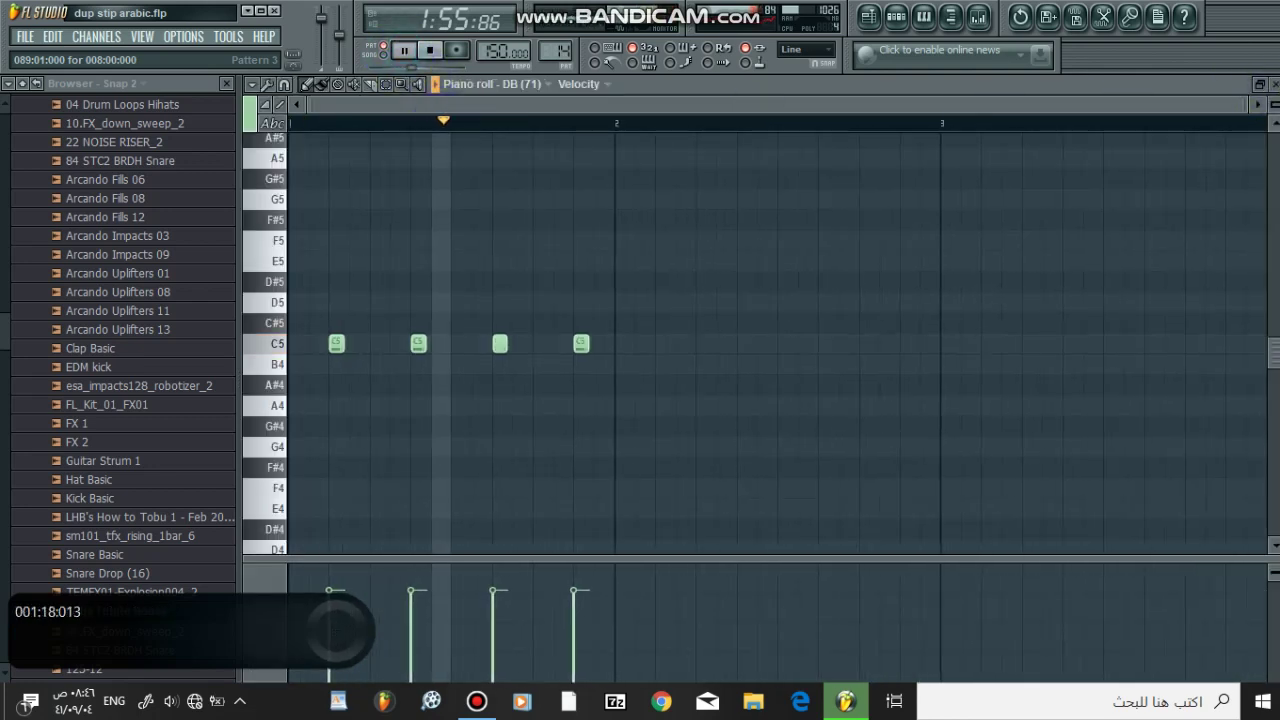
pyautogui.click(1268, 84)
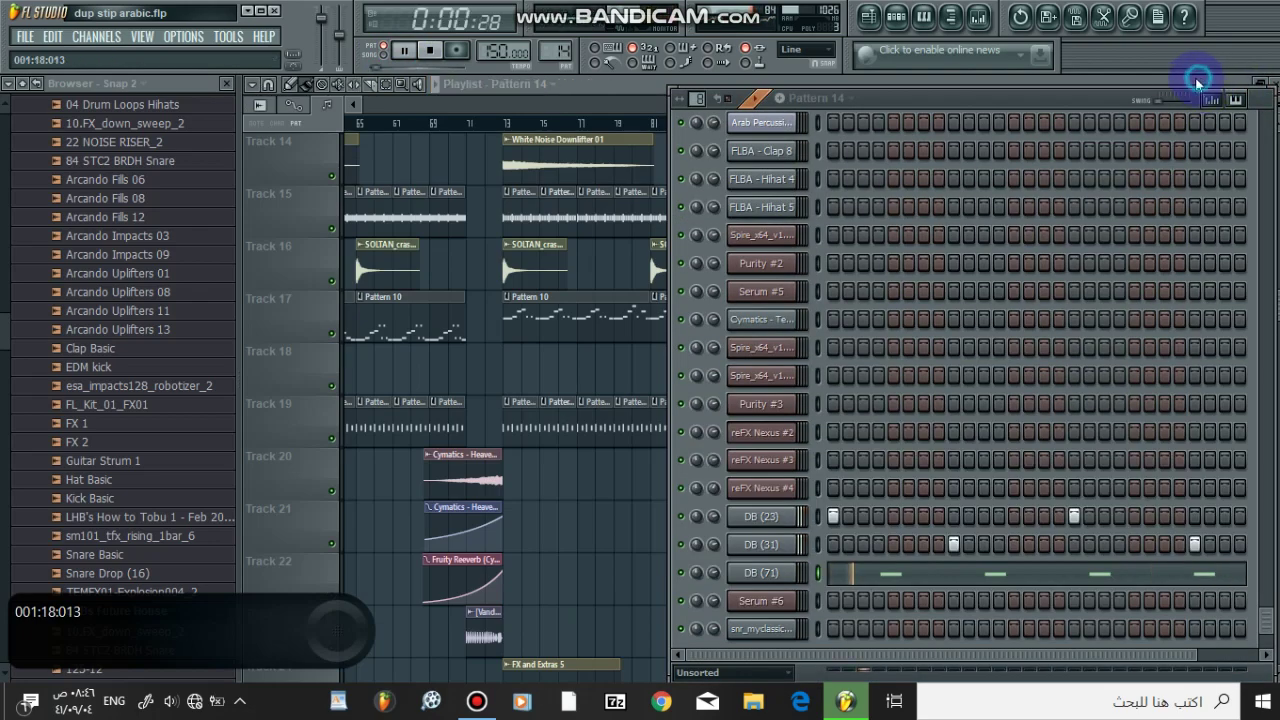
pyautogui.click(1198, 82)
pyautogui.scroll(2, 640, 440)
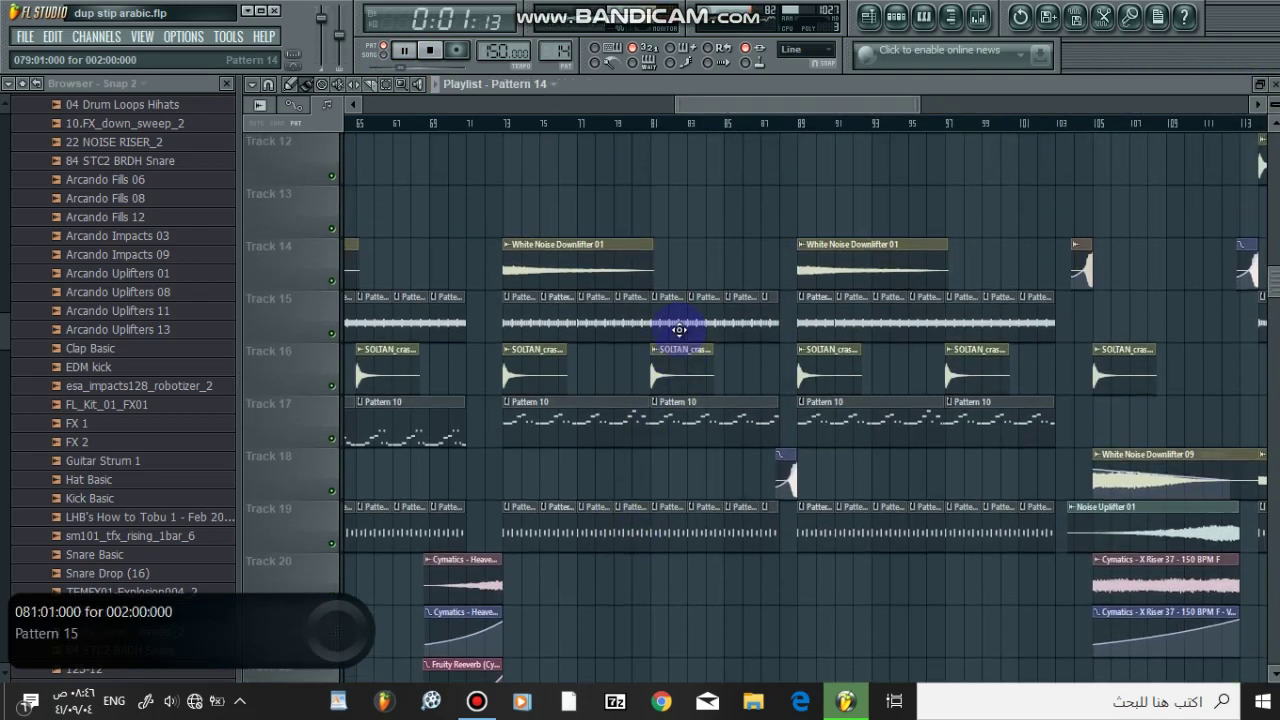
# View Pattern 15's channels, close the channel list, and show the playlist from about bar 93 onward at Track 3
pyautogui.click(905, 20)
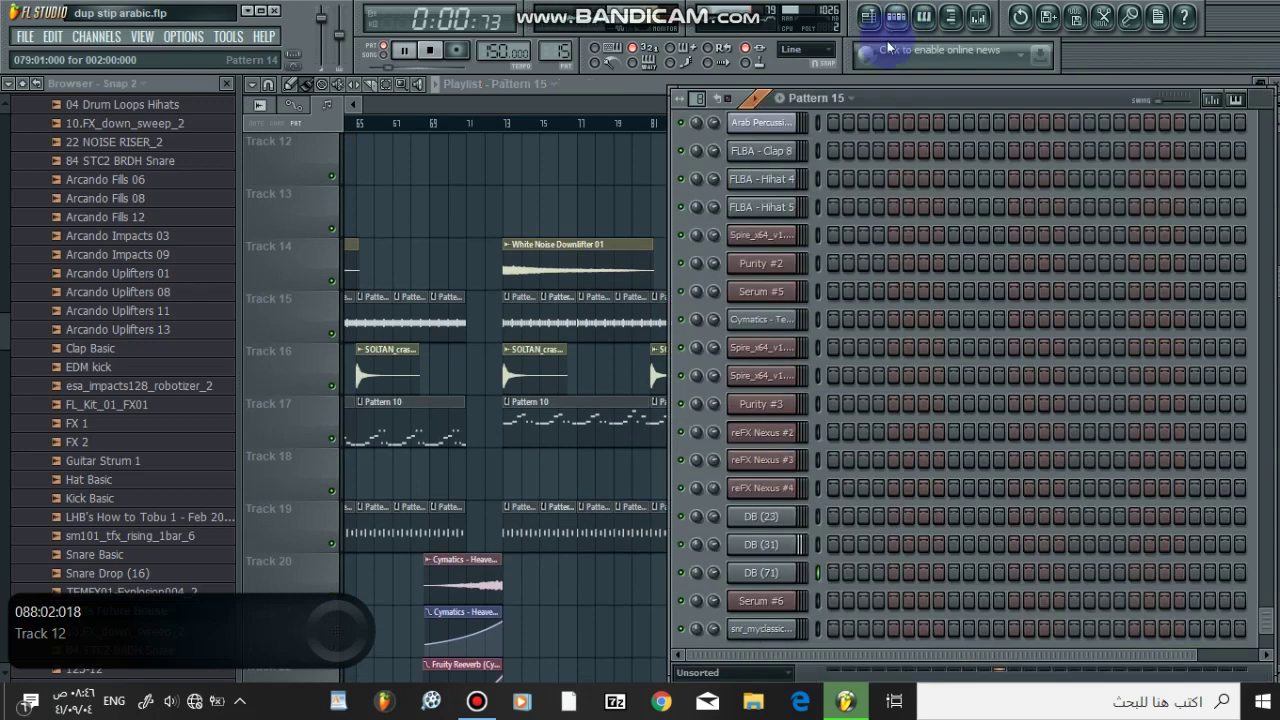
pyautogui.click(663, 97)
pyautogui.moveTo(786, 108); pyautogui.dragTo(680, 140)
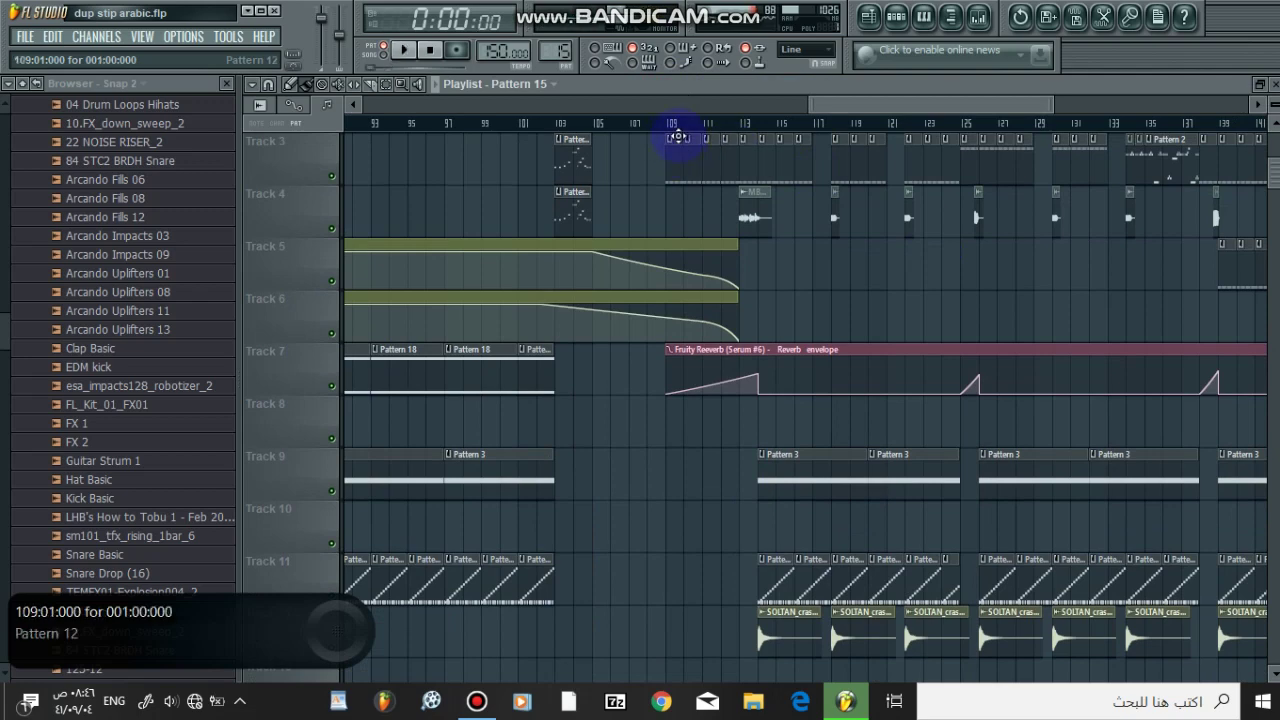
# Open Pattern 12 from Track 3 near bar 109, audition its Serum #6 notes in the piano roll, and return to the playlist
pyautogui.click(673, 139)
pyautogui.click(630, 153)
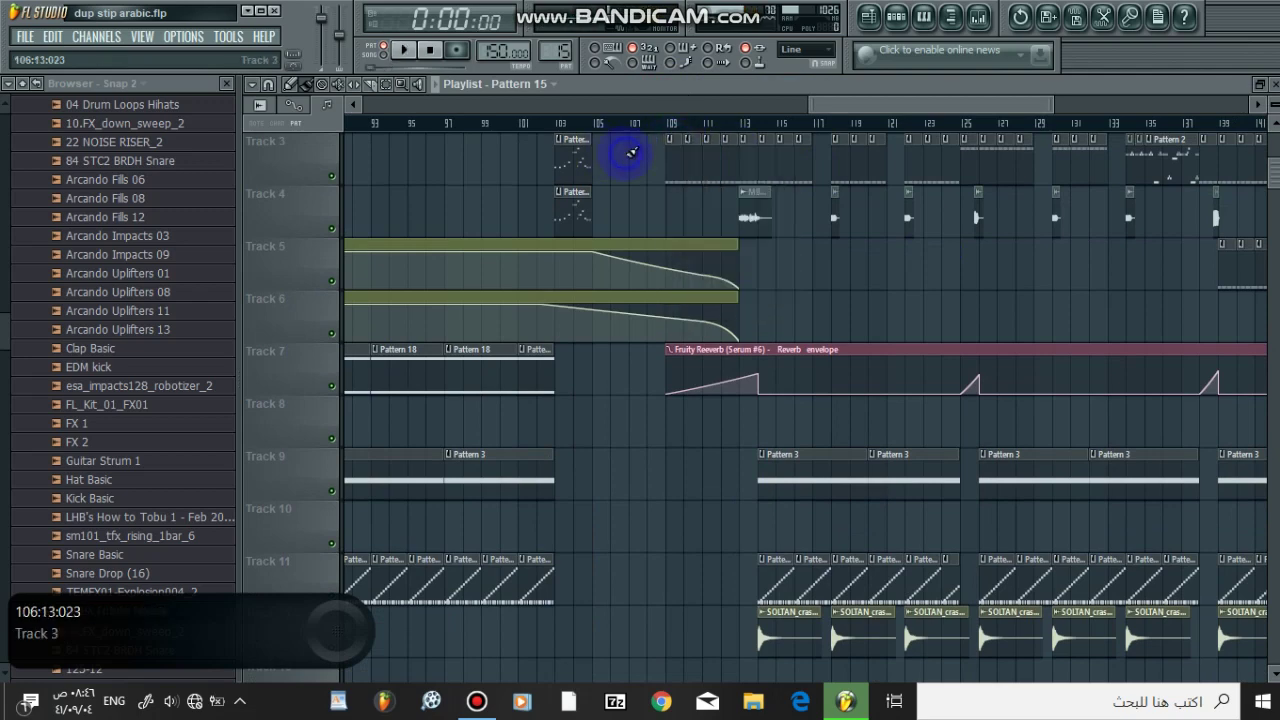
pyautogui.doubleClick(692, 152)
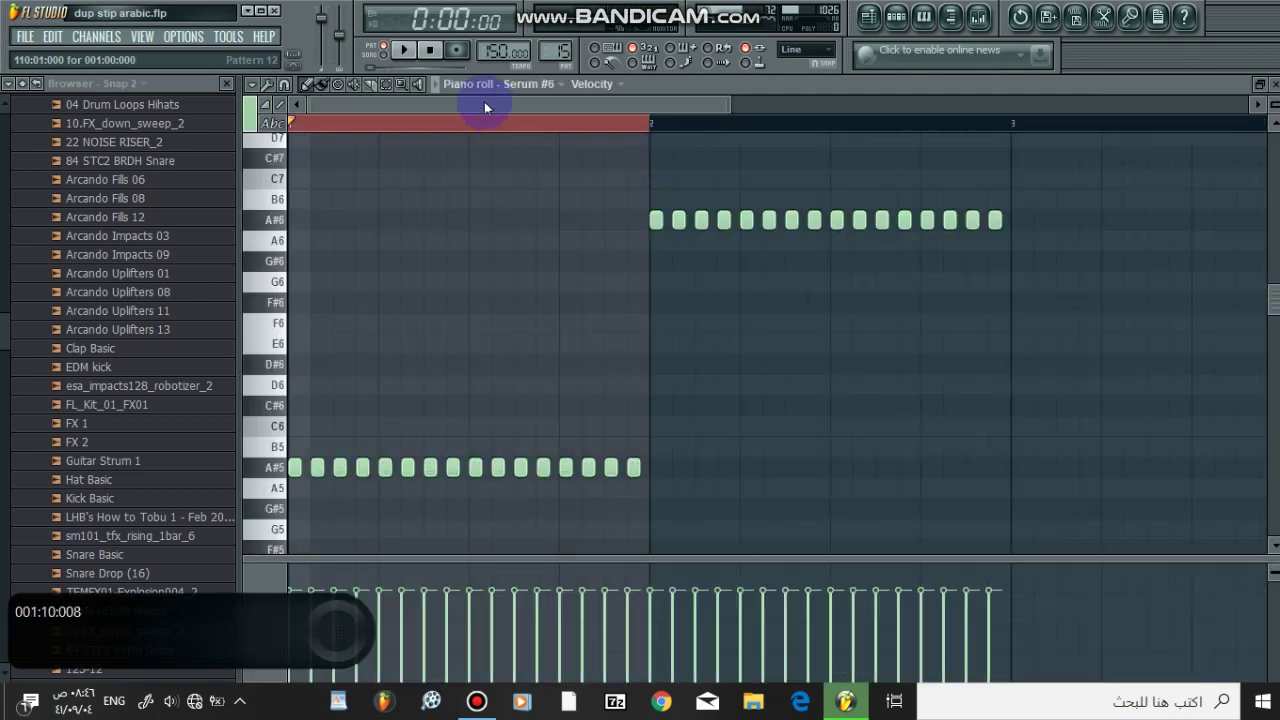
pyautogui.click(401, 51)
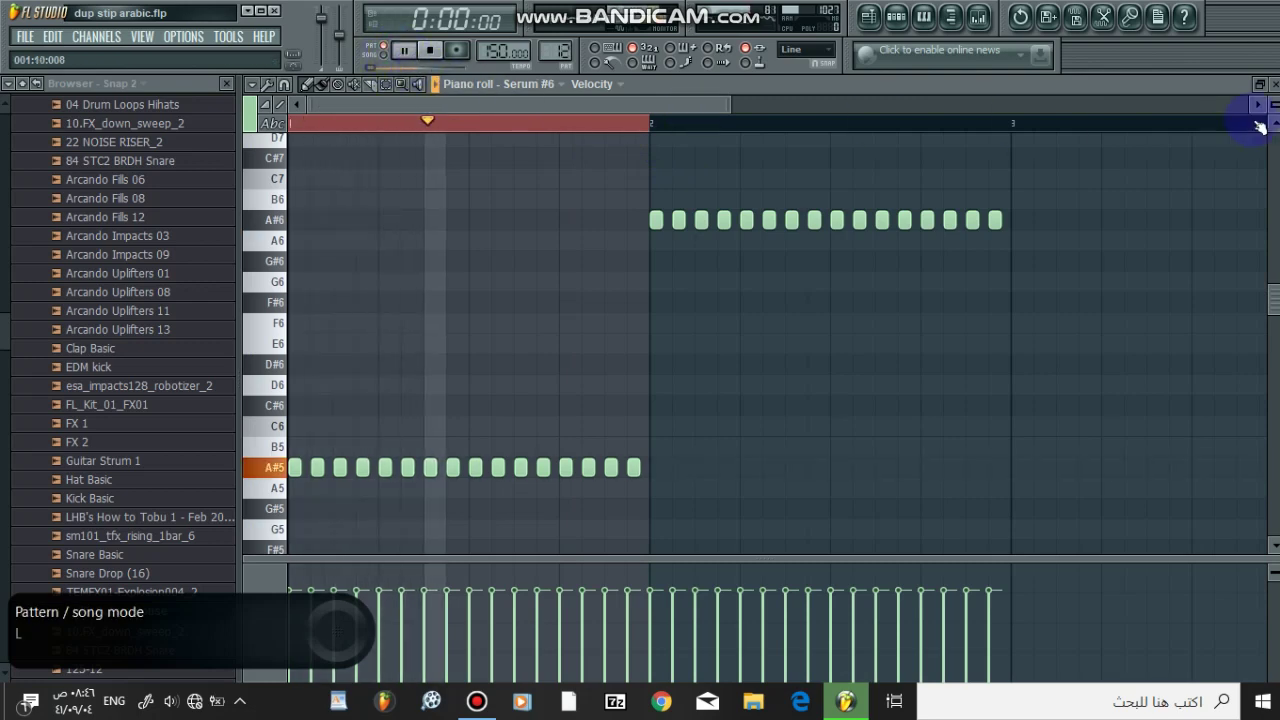
pyautogui.press('F5')
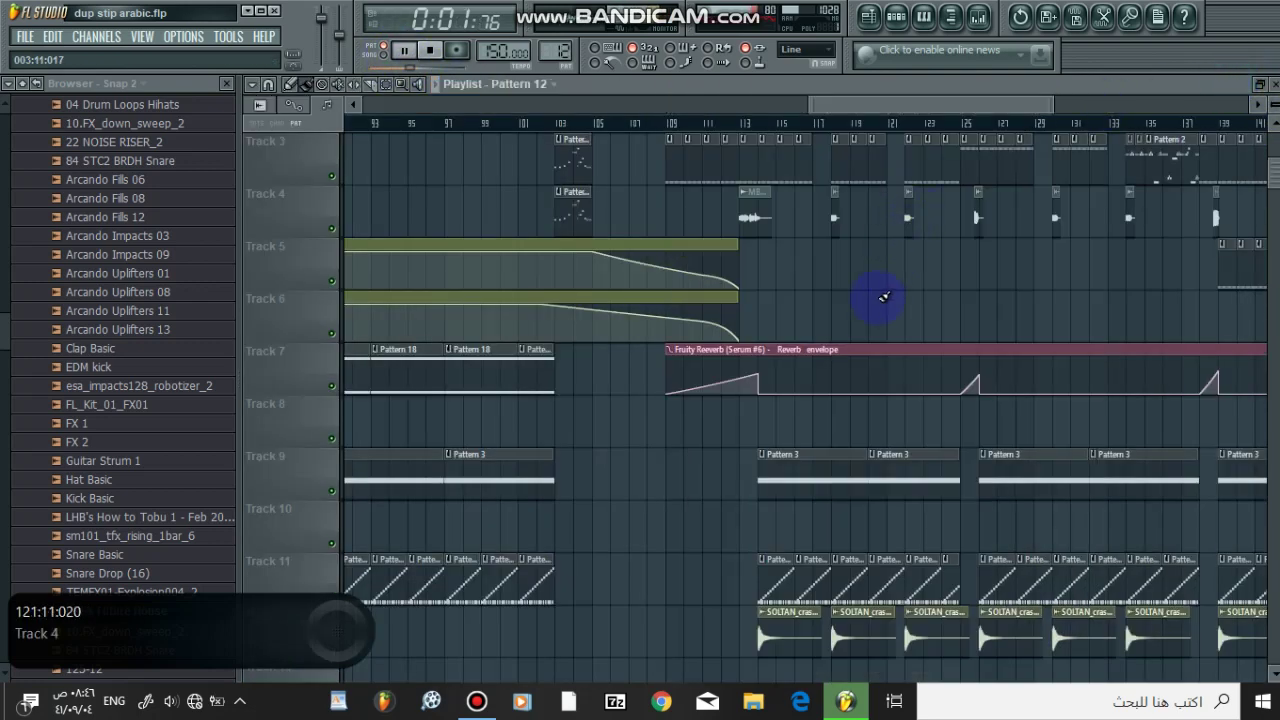
# Play the song from about bar 107 and look over the clips from Track 1 down to Track 24
pyautogui.scroll(2, 884, 297)
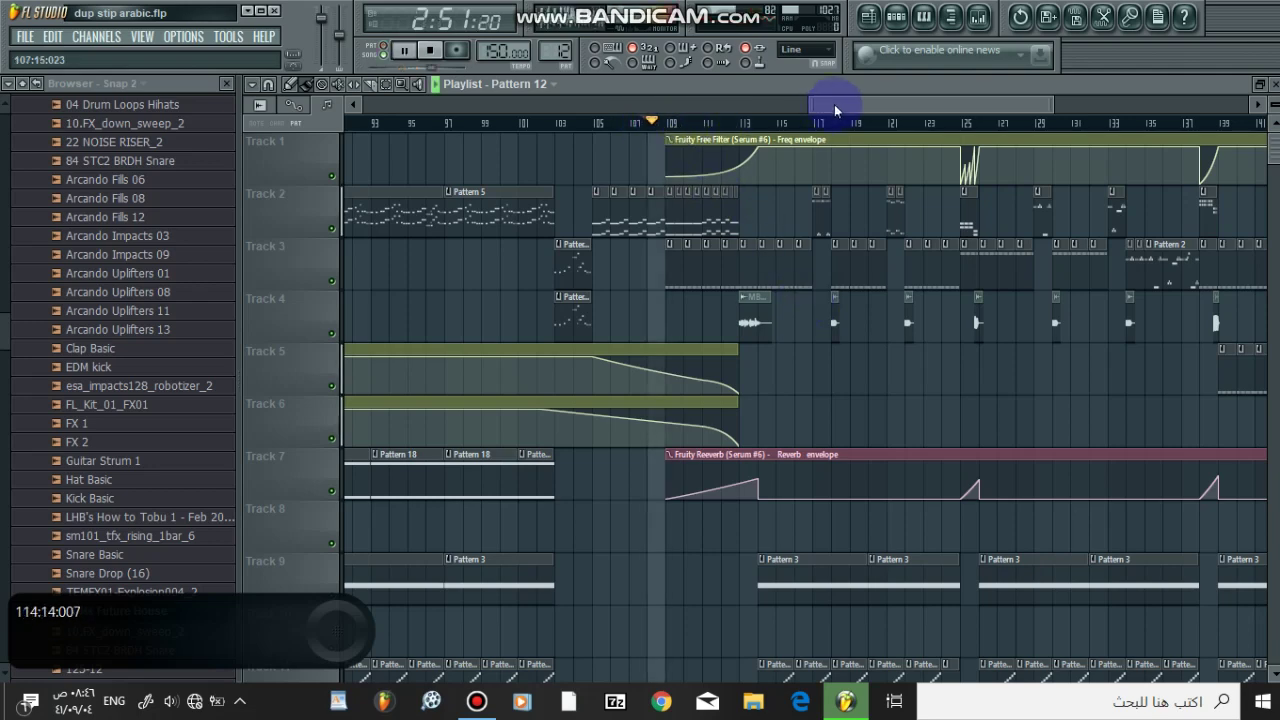
pyautogui.moveTo(835, 110); pyautogui.dragTo(849, 117)
pyautogui.scroll(-5, 809, 334)
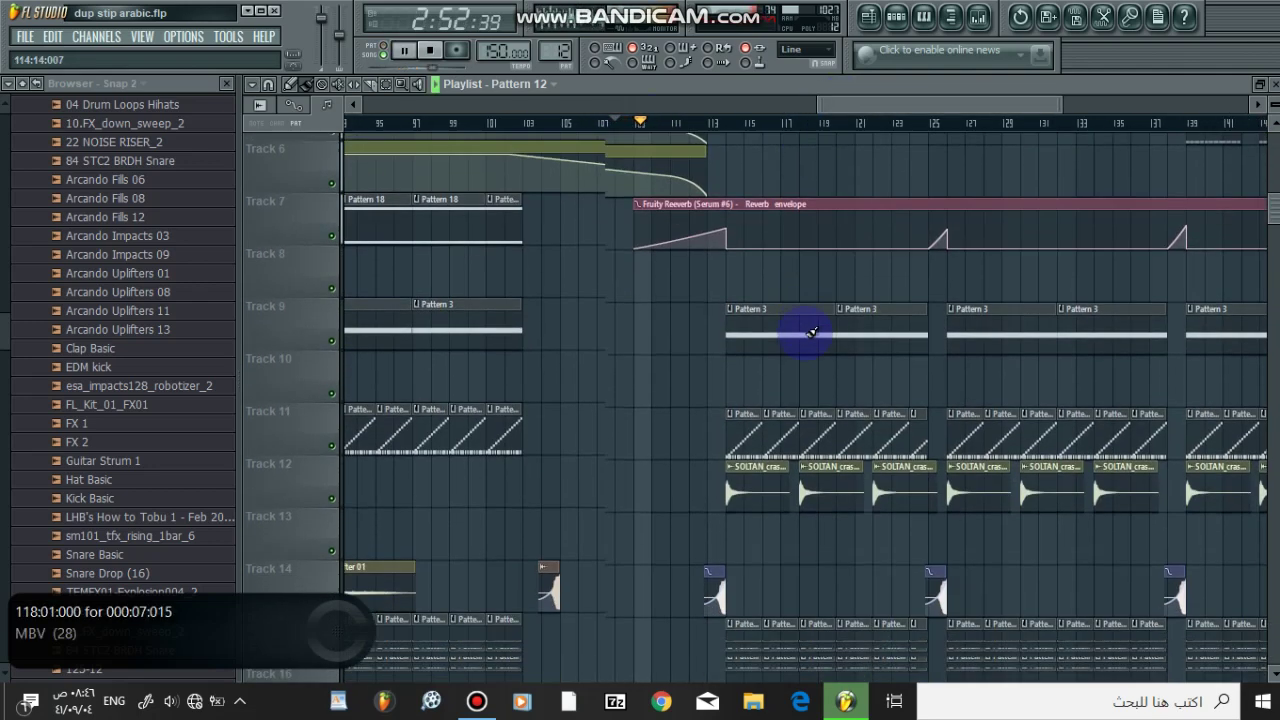
pyautogui.scroll(-10, 812, 332)
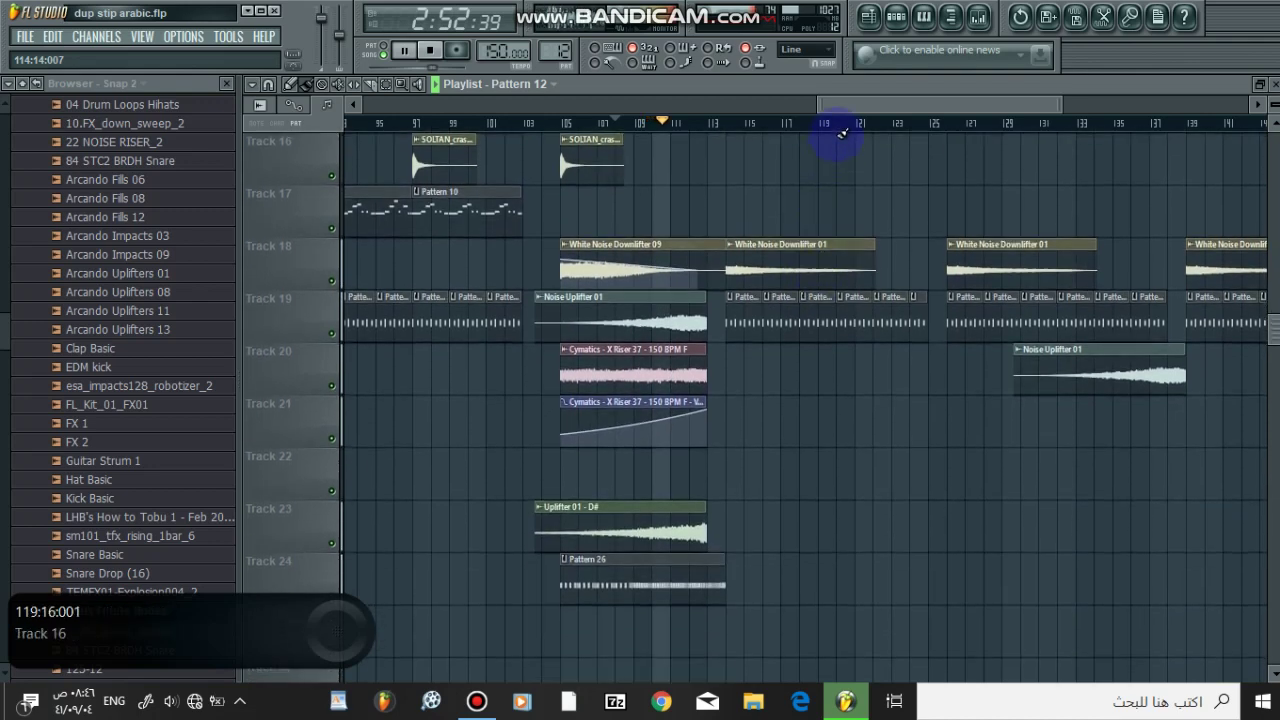
pyautogui.scroll(-2, 843, 132)
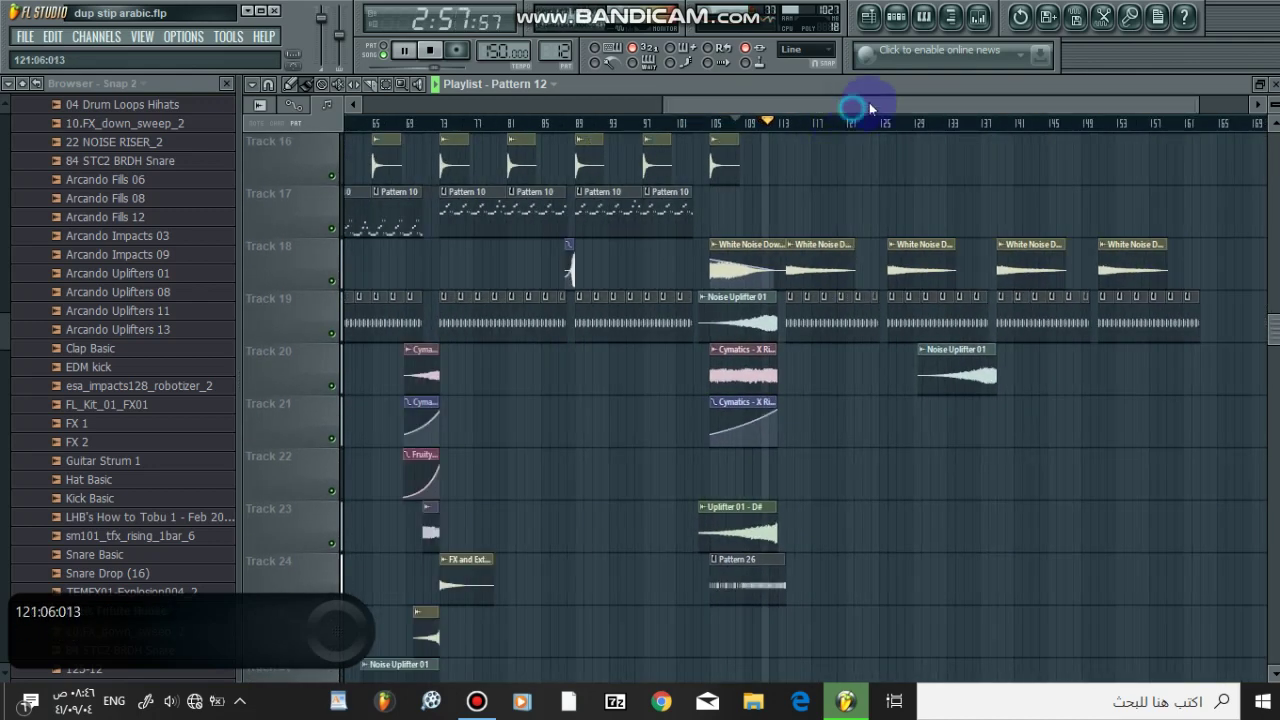
pyautogui.scroll(-3, 869, 104)
pyautogui.scroll(10, 1143, 251)
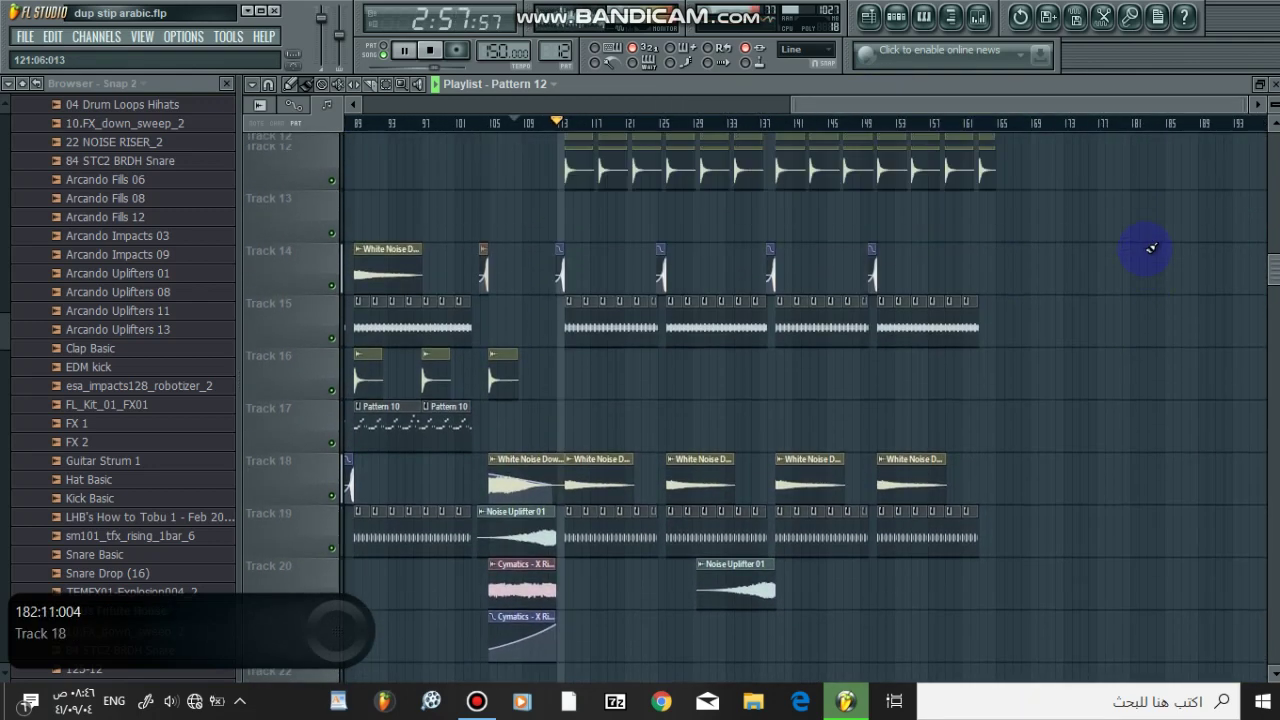
pyautogui.scroll(5, 1140, 258)
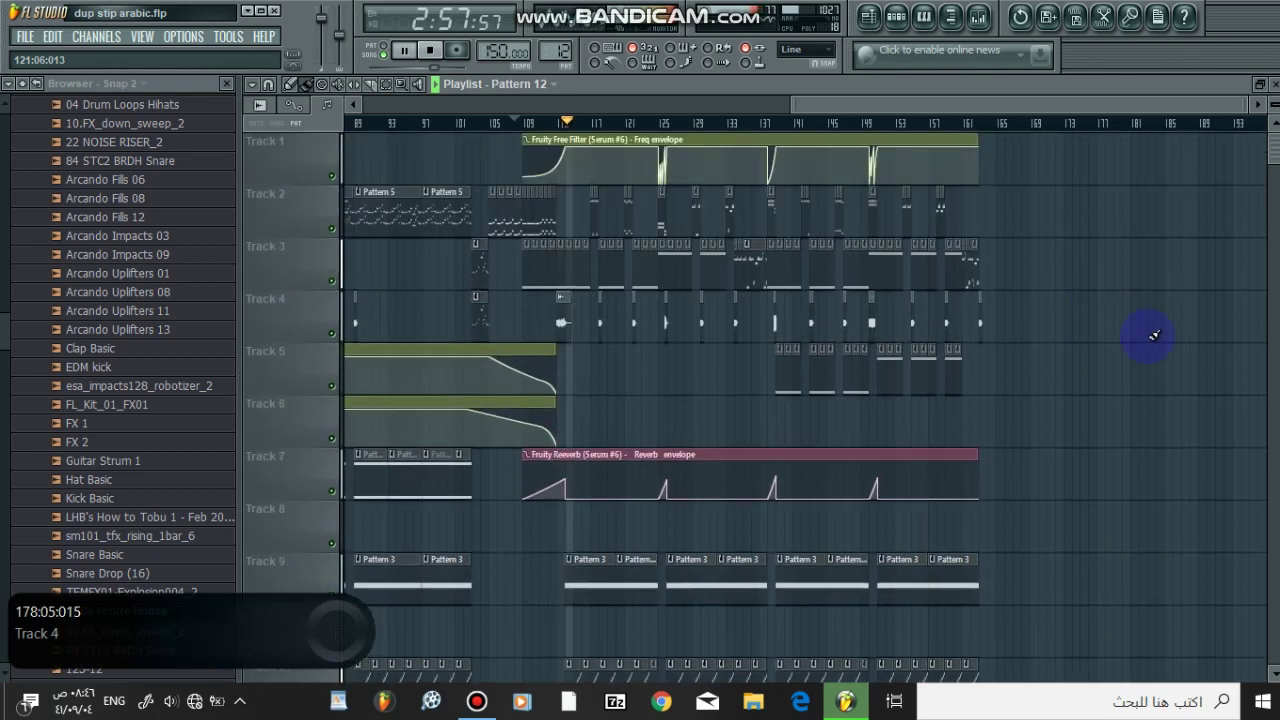
# Continue playing the song from about bar 115 while examining the closing section's clips and envelopes from Track 1 down to Track 19
pyautogui.scroll(-2, 1104, 134)
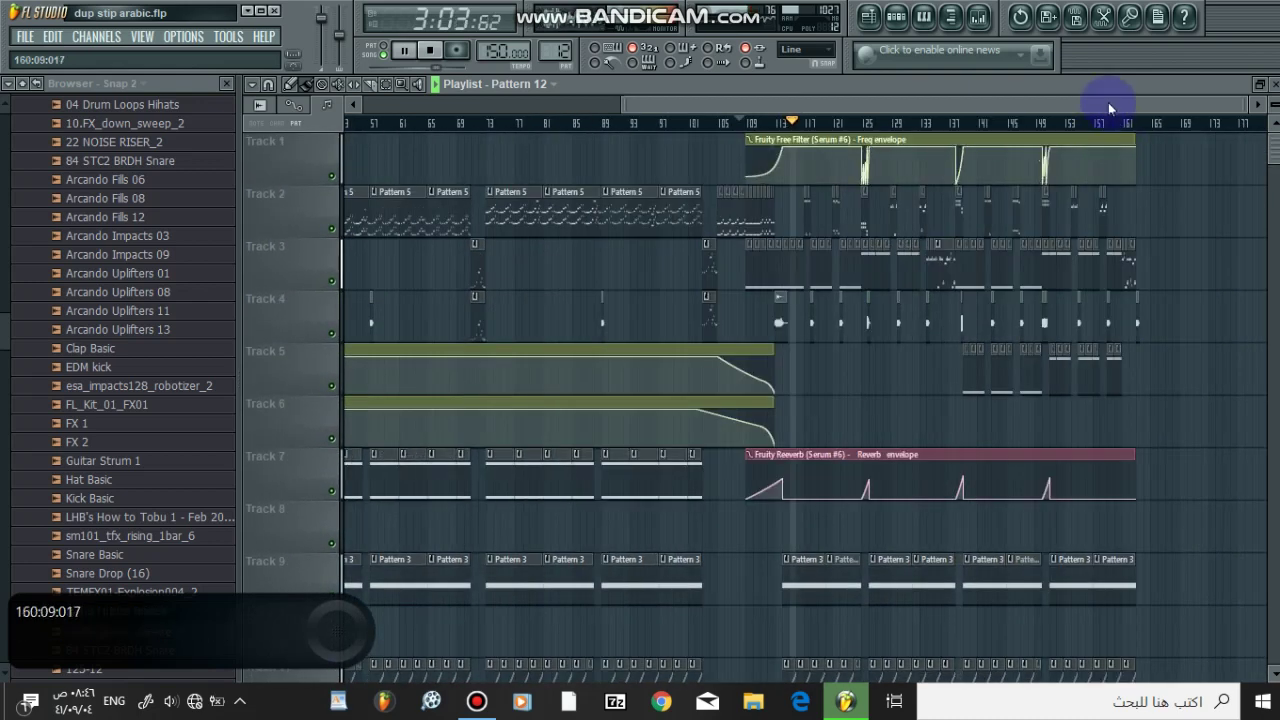
pyautogui.moveTo(1108, 102); pyautogui.dragTo(1164, 105)
pyautogui.scroll(-5, 1171, 214)
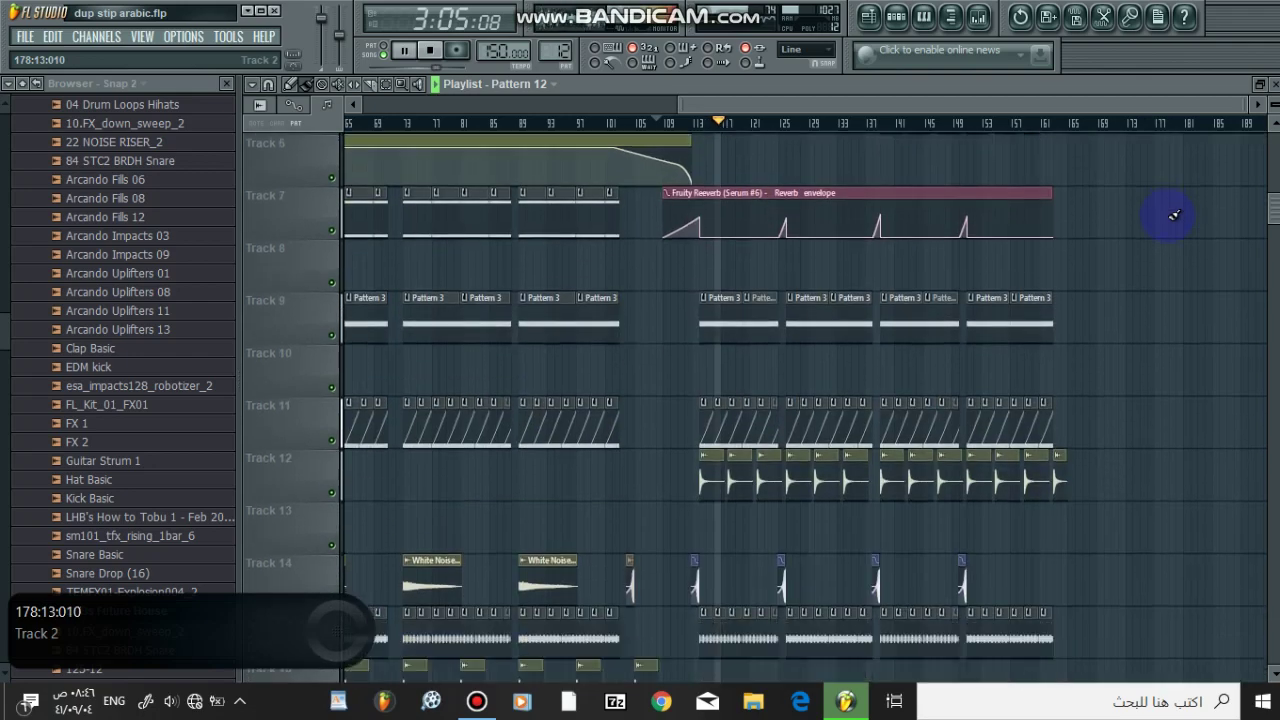
pyautogui.scroll(-5, 1174, 215)
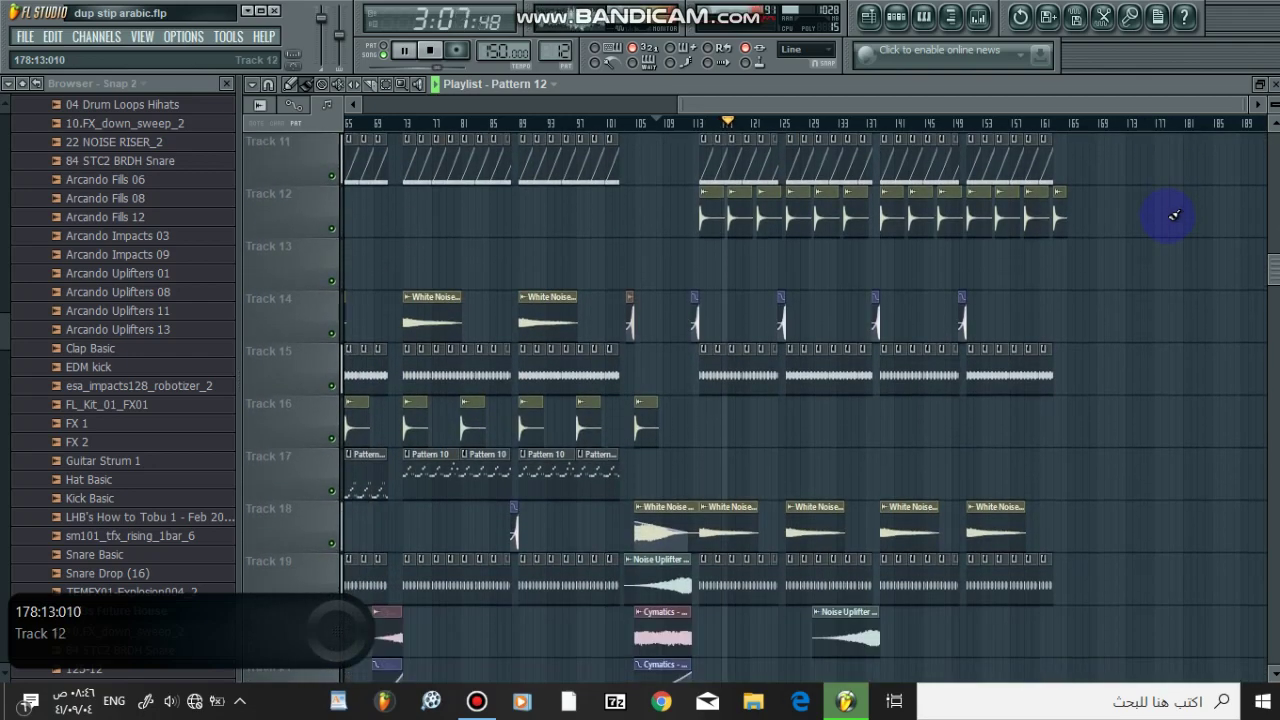
pyautogui.scroll(-1, 1174, 215)
pyautogui.scroll(11, 1174, 215)
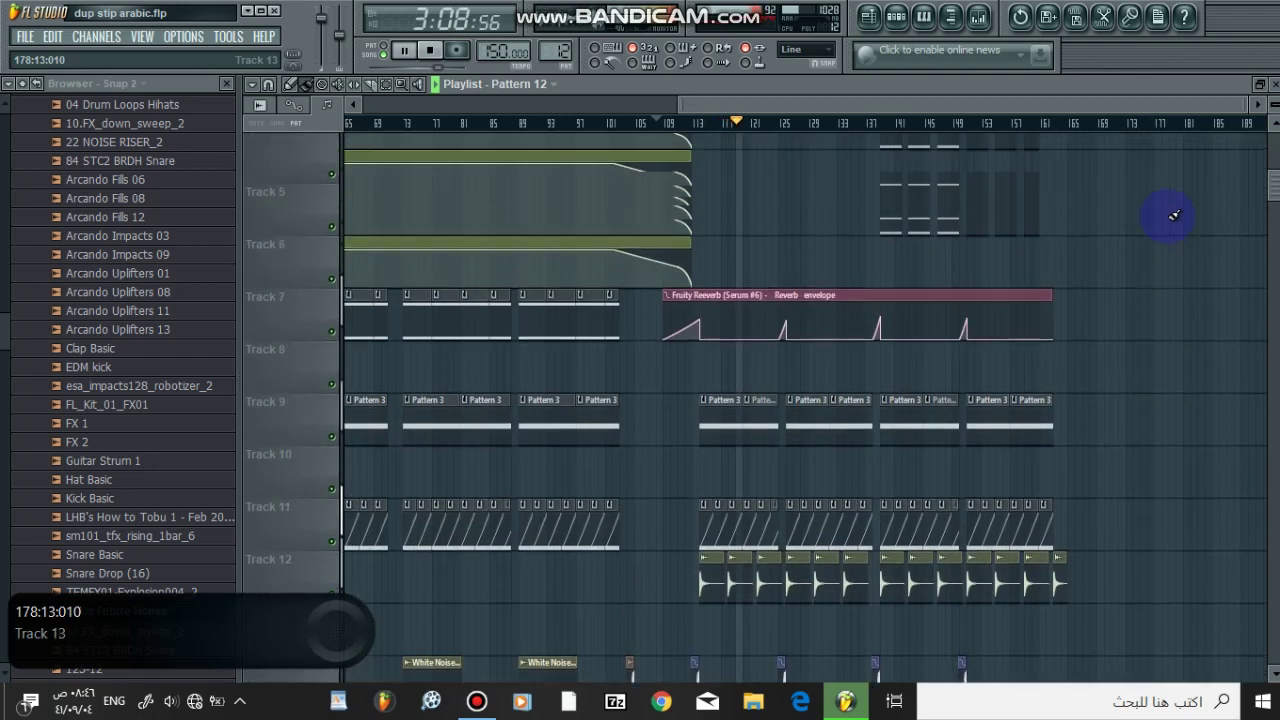
pyautogui.scroll(3, 810, 118)
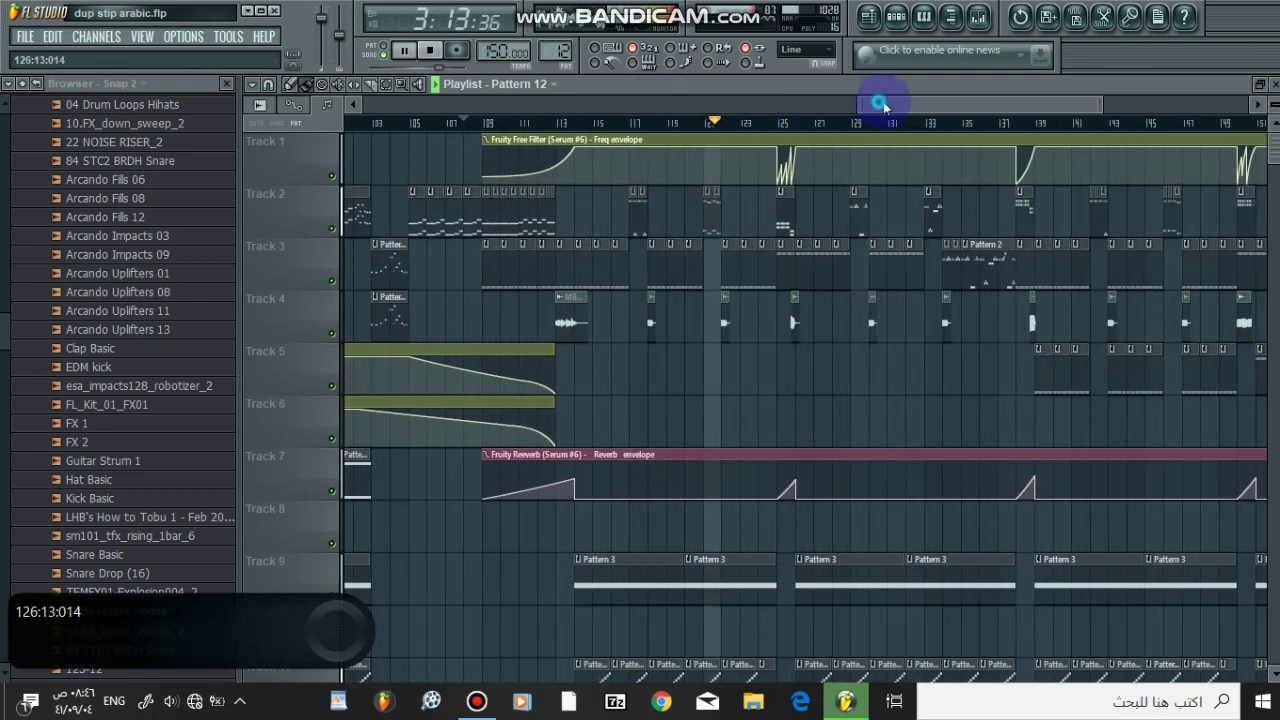
# Follow the playback past bar 125 while viewing the Serum #6 filter and reverb envelopes up to the song's end, and stop it
pyautogui.moveTo(880, 104); pyautogui.dragTo(958, 131)
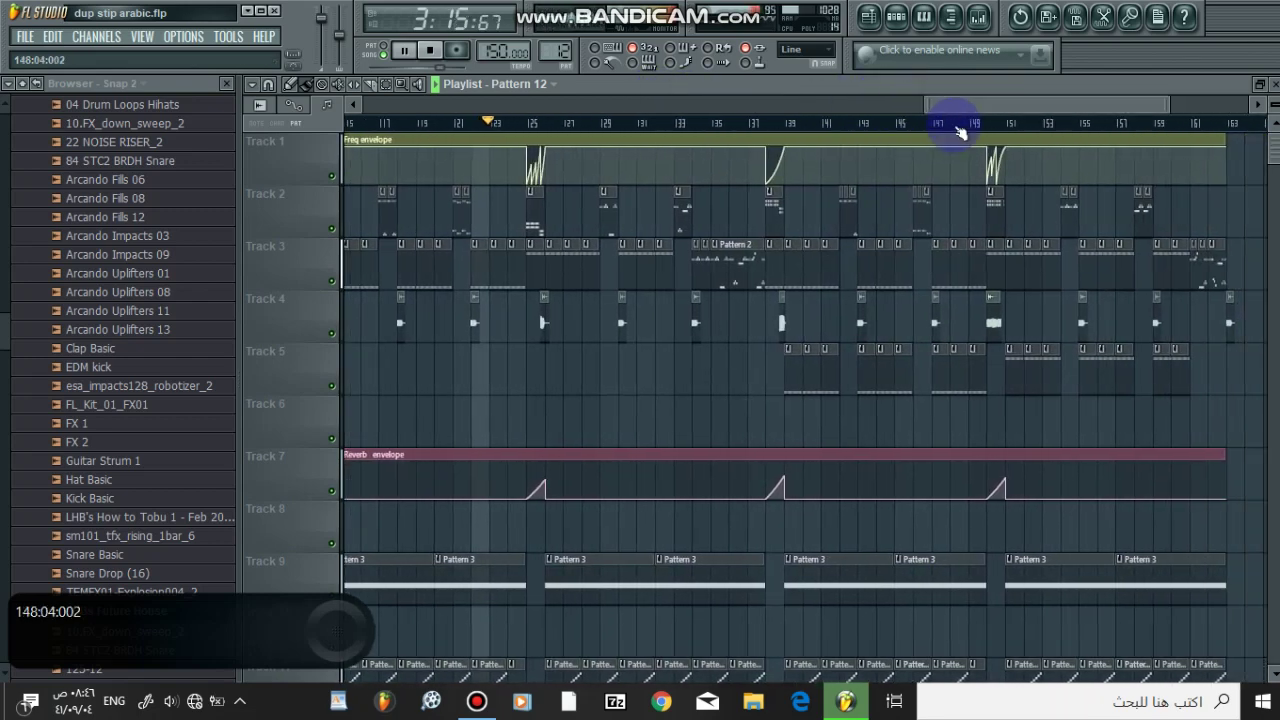
pyautogui.scroll(-1, 958, 131)
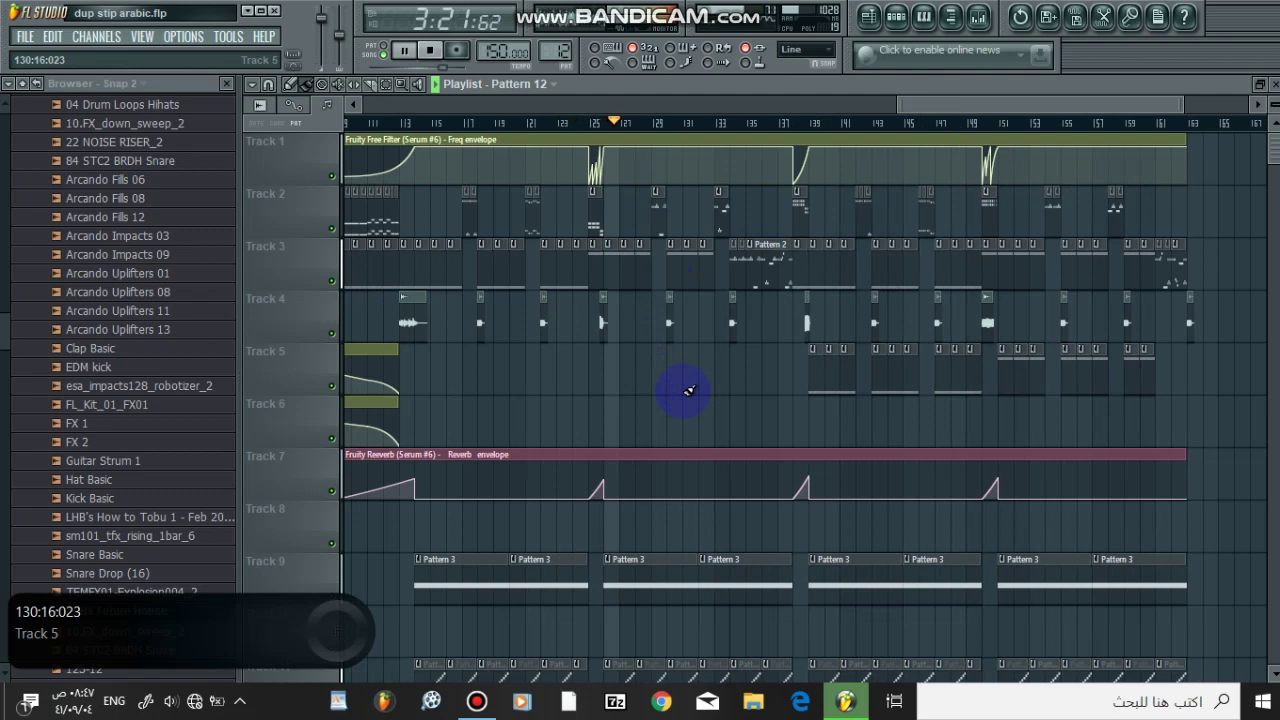
pyautogui.scroll(-1, 800, 124)
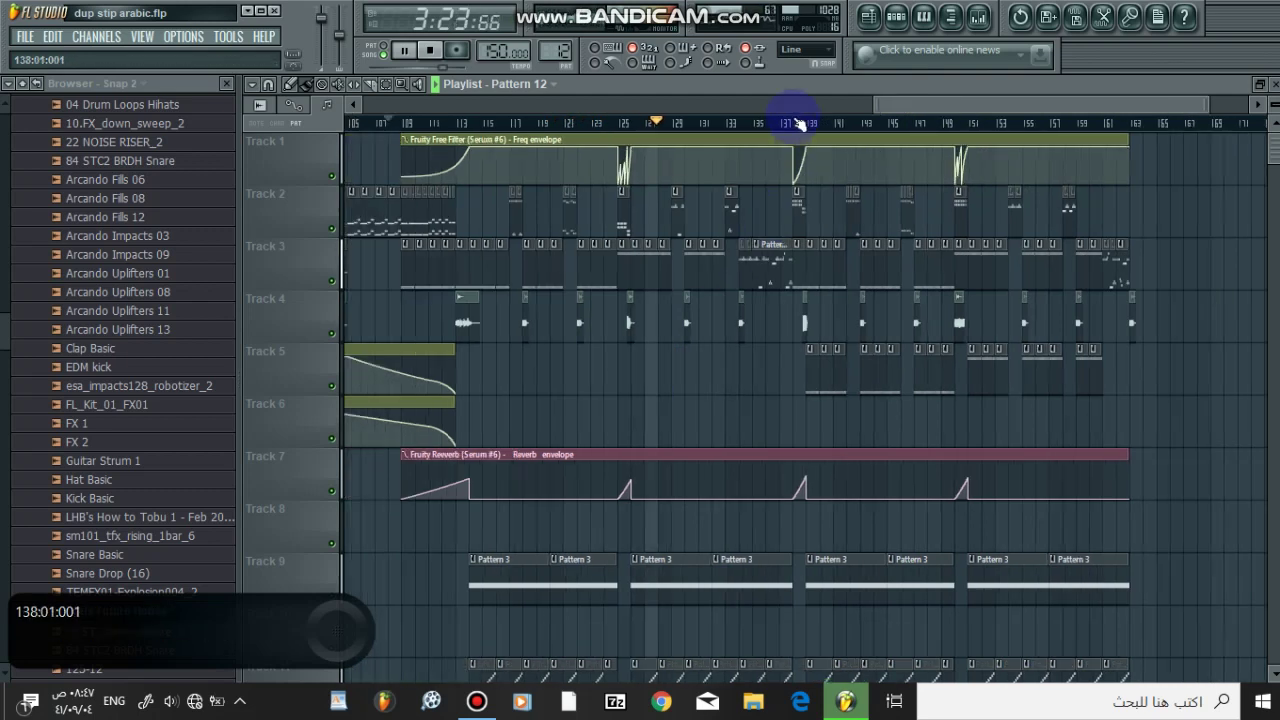
pyautogui.click(404, 50)
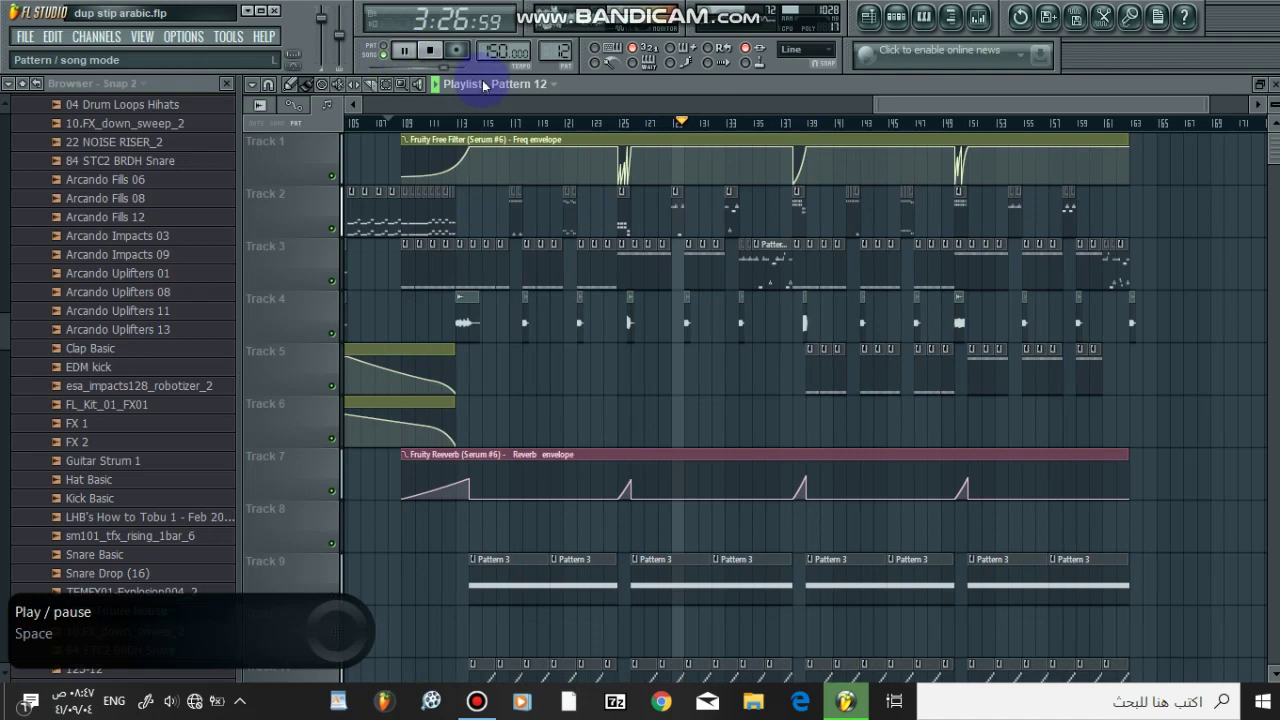
pyautogui.click(431, 52)
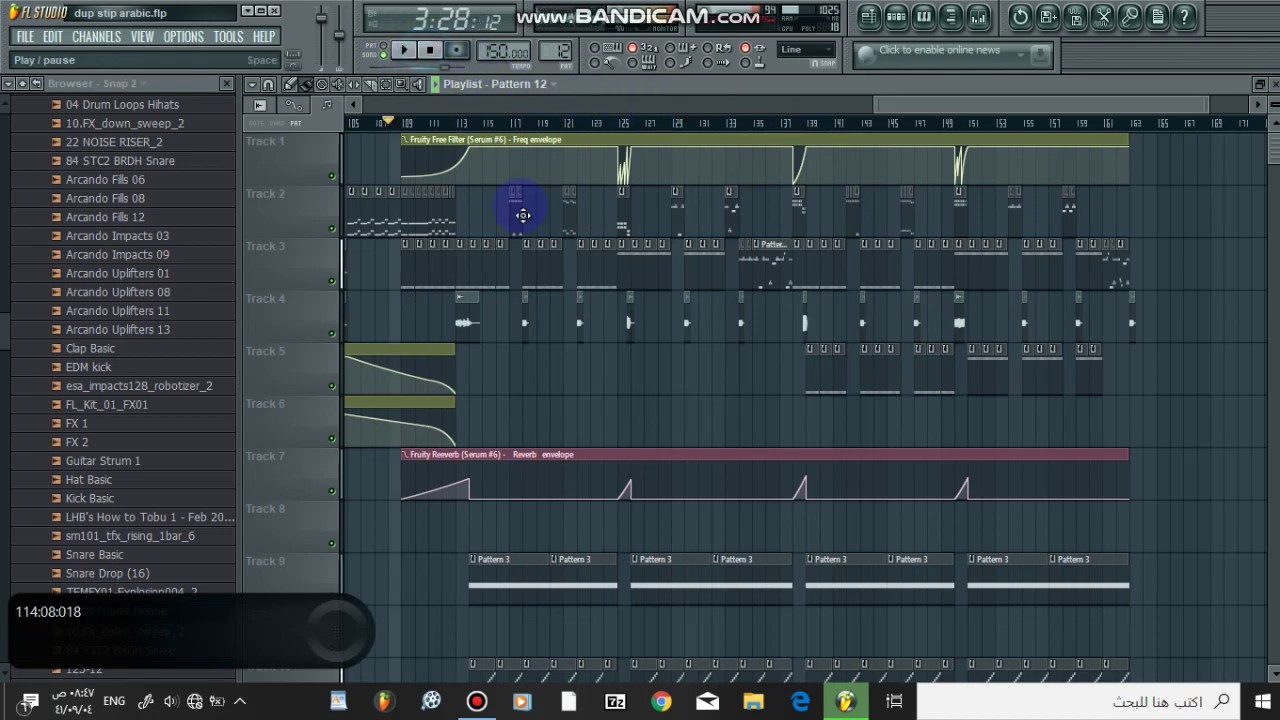
# Open Pattern 12 from Track 3 near bar 115, audition its Serum #6 notes, and resume the song from about bar 122
pyautogui.doubleClick(482, 263)
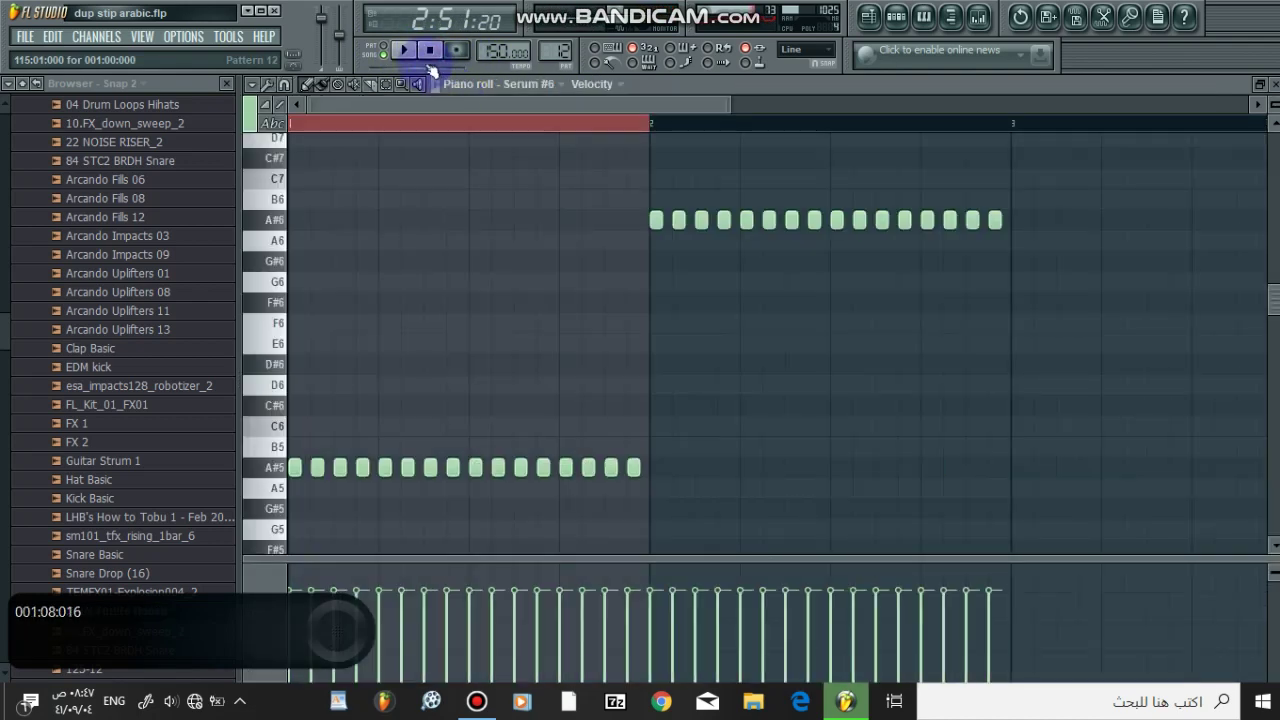
pyautogui.click(397, 50)
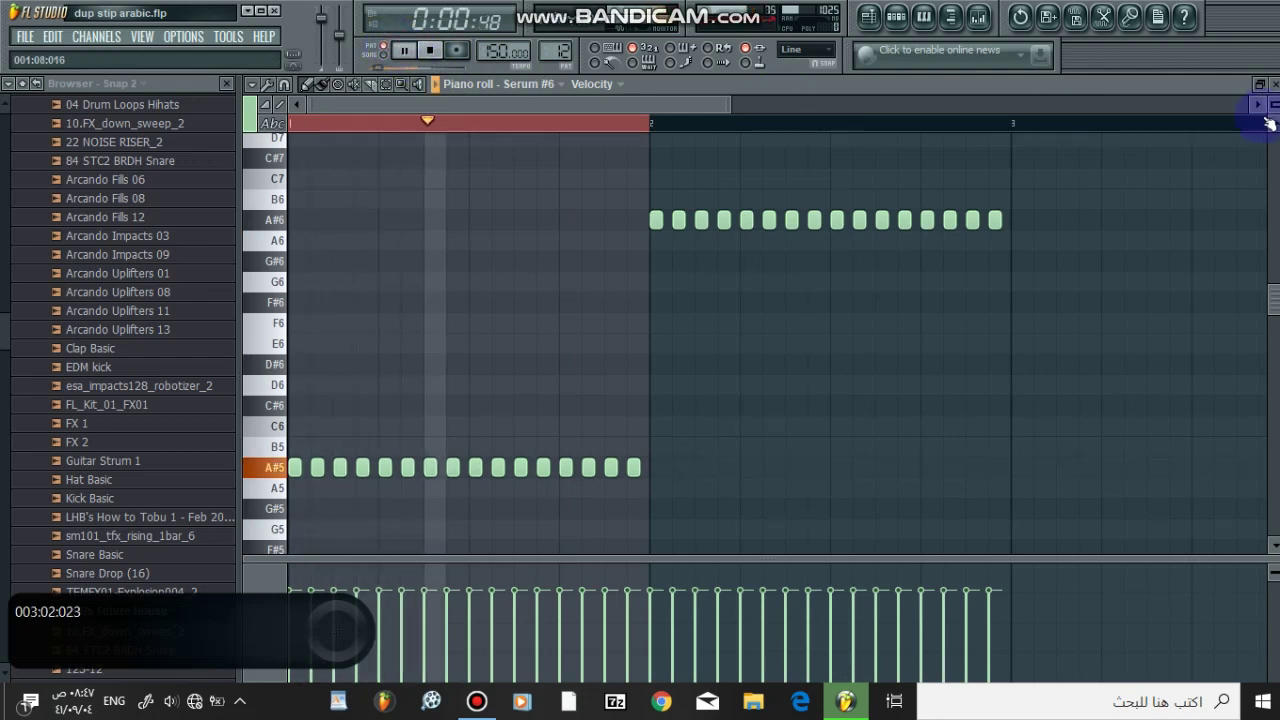
pyautogui.click(1259, 84)
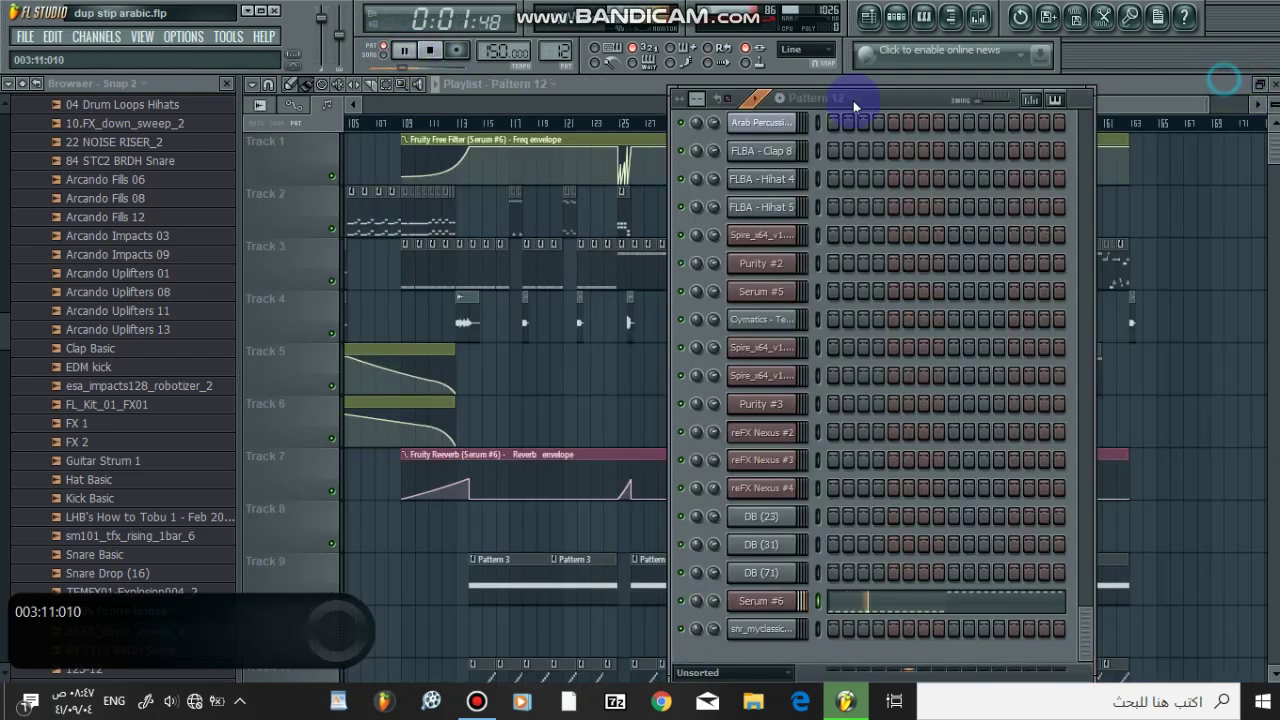
pyautogui.click(580, 208)
pyautogui.click(585, 125)
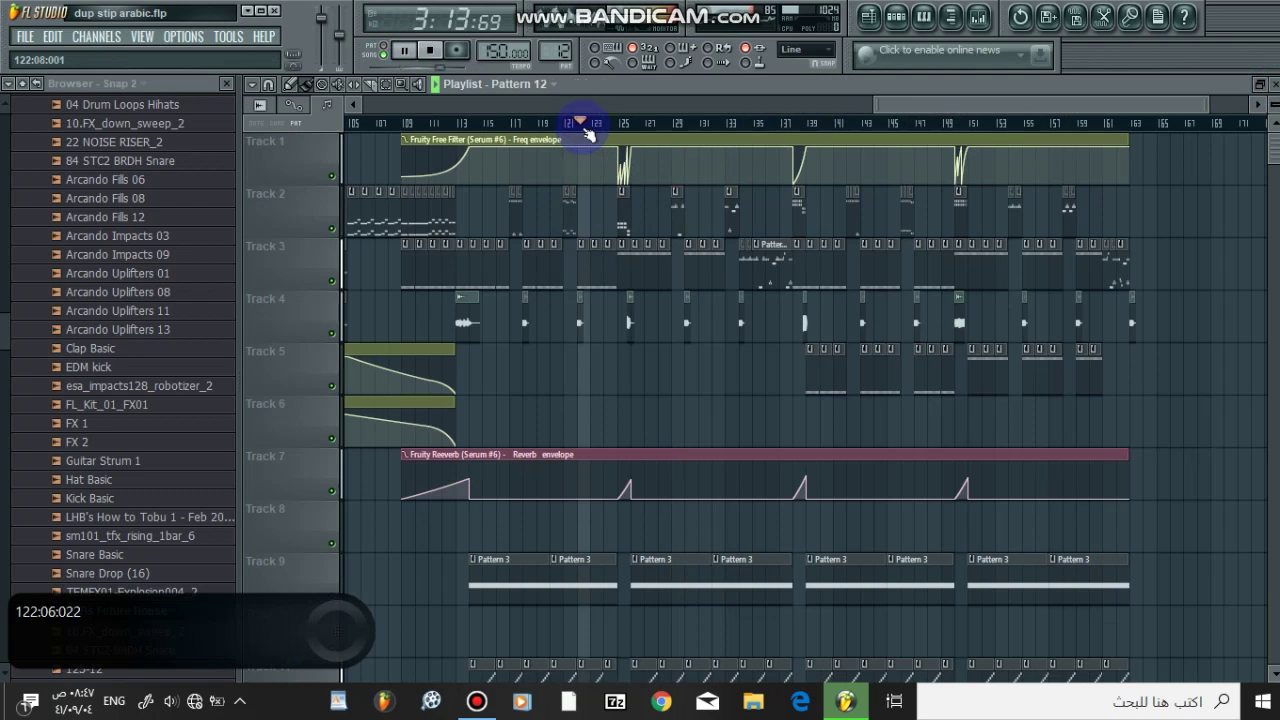
# Audition Pattern 13 from Track 2 in pattern mode, view its Serum notes and channels, and return to the playlist
pyautogui.click(390, 50)
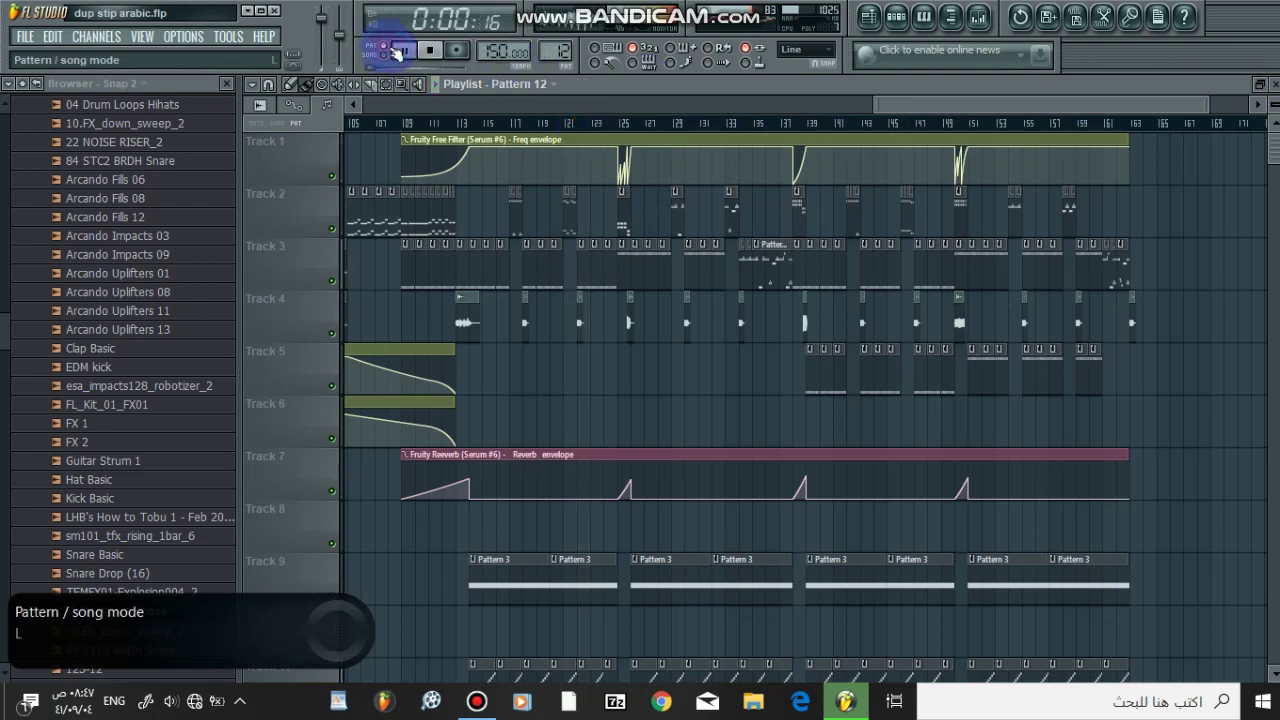
pyautogui.click(897, 17)
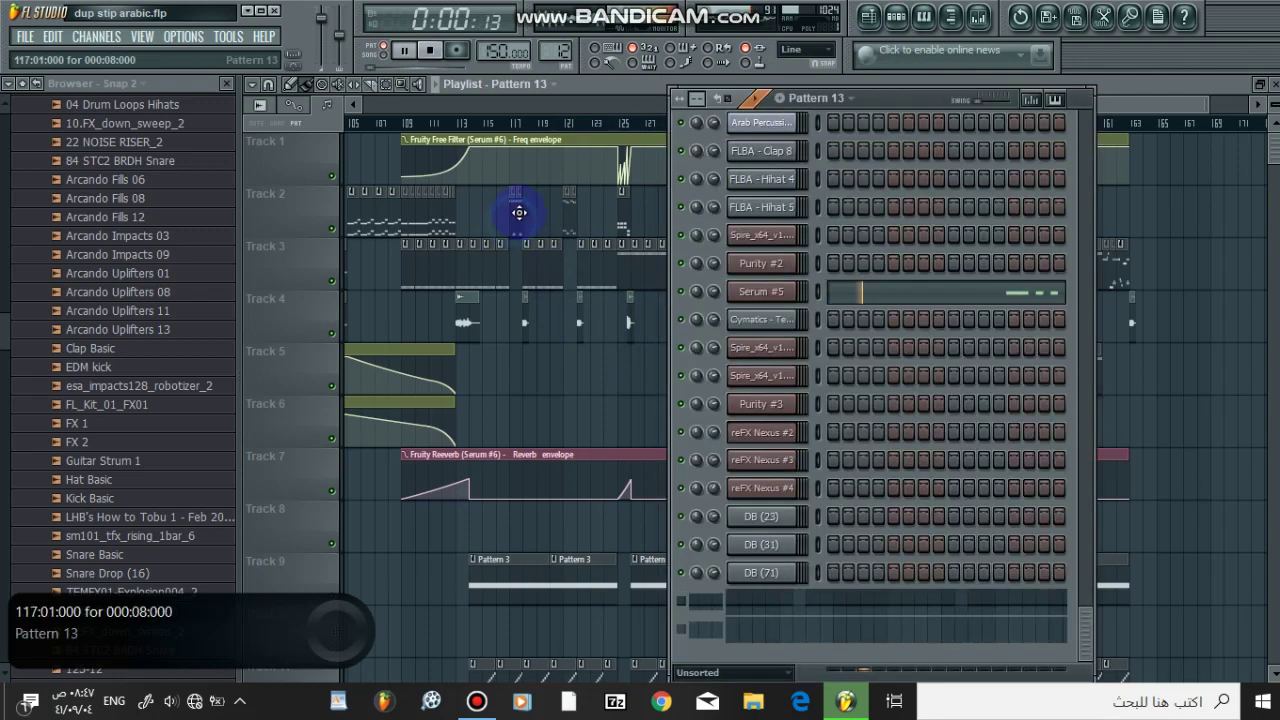
pyautogui.press('F7')
pyautogui.scroll(-1, 568, 136)
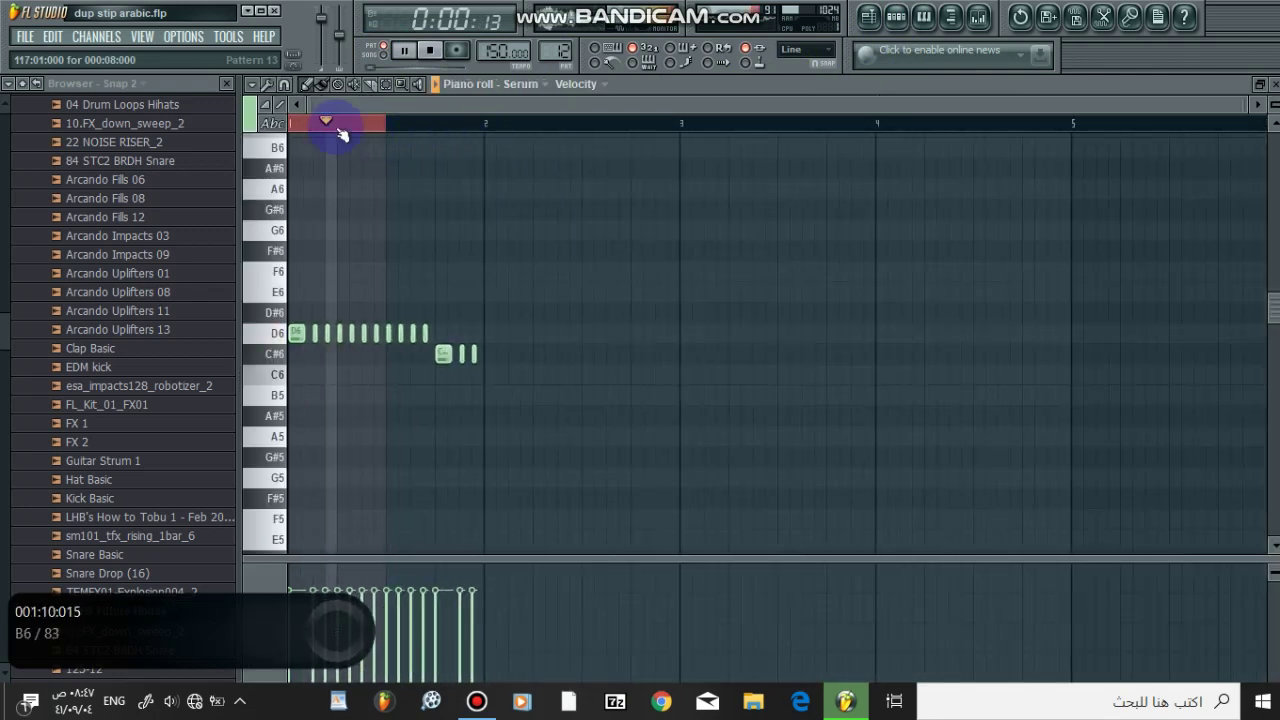
pyautogui.click(330, 121)
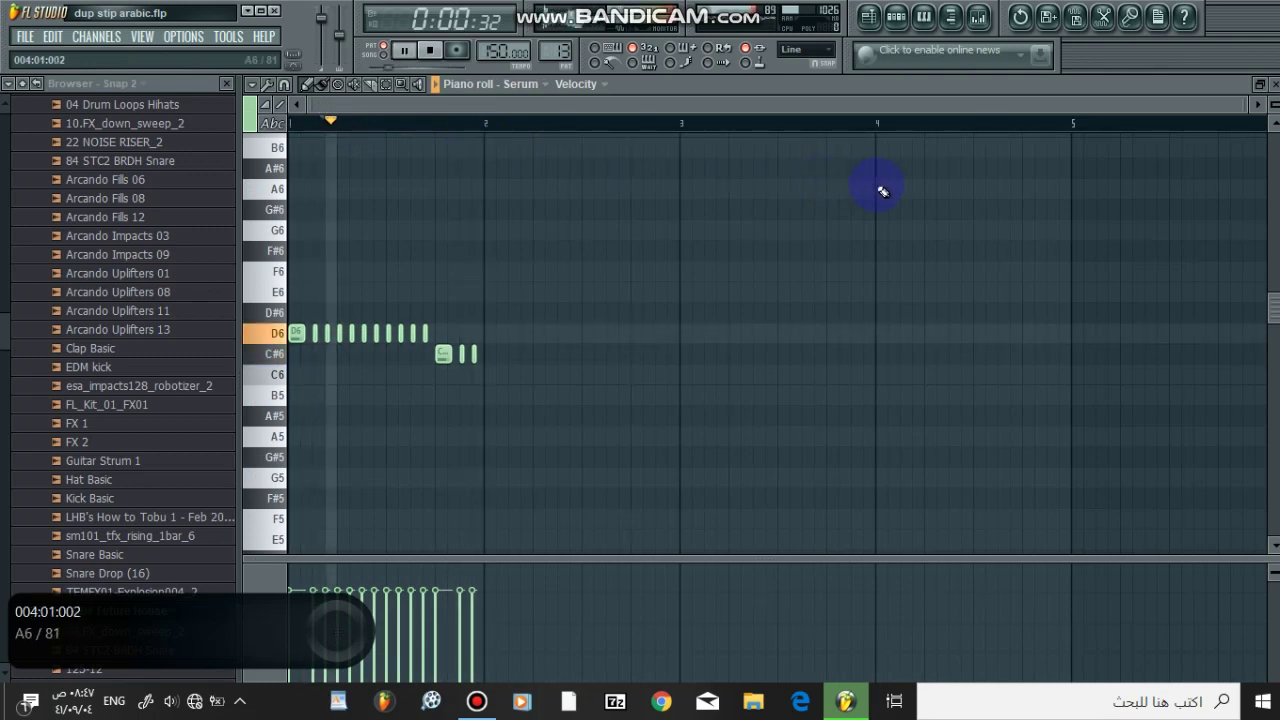
pyautogui.press('F6')
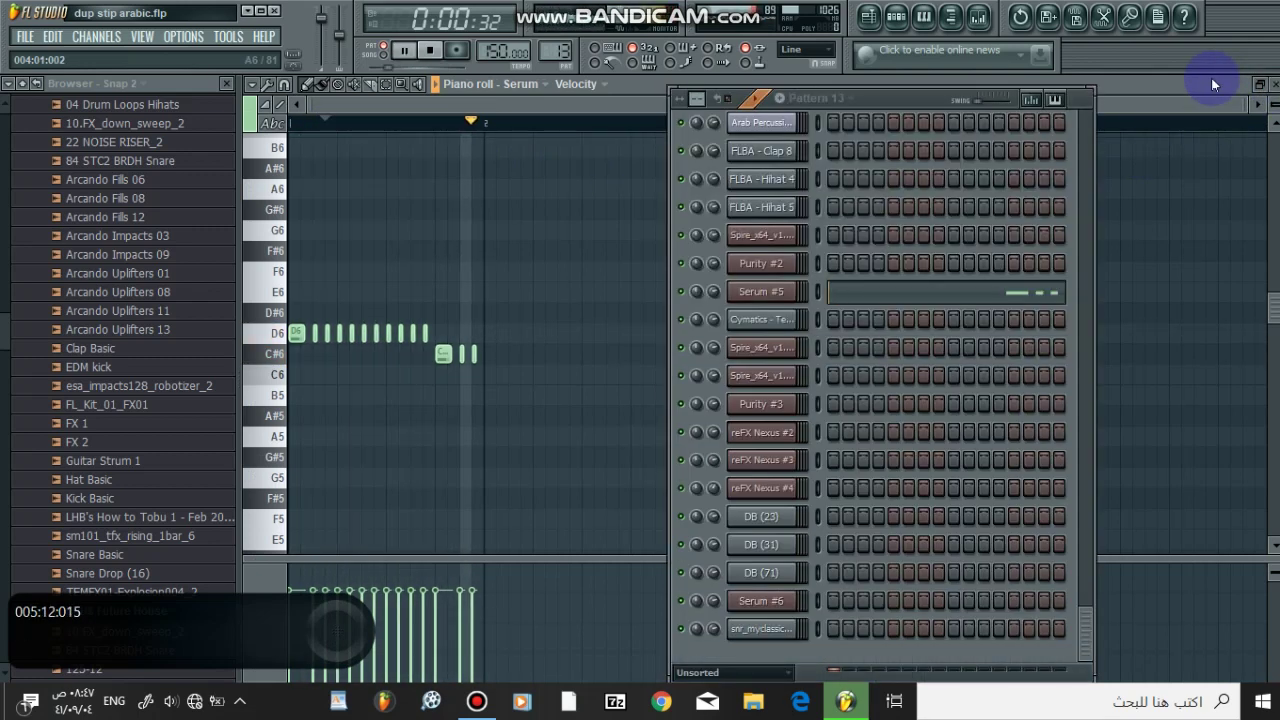
pyautogui.press('F5')
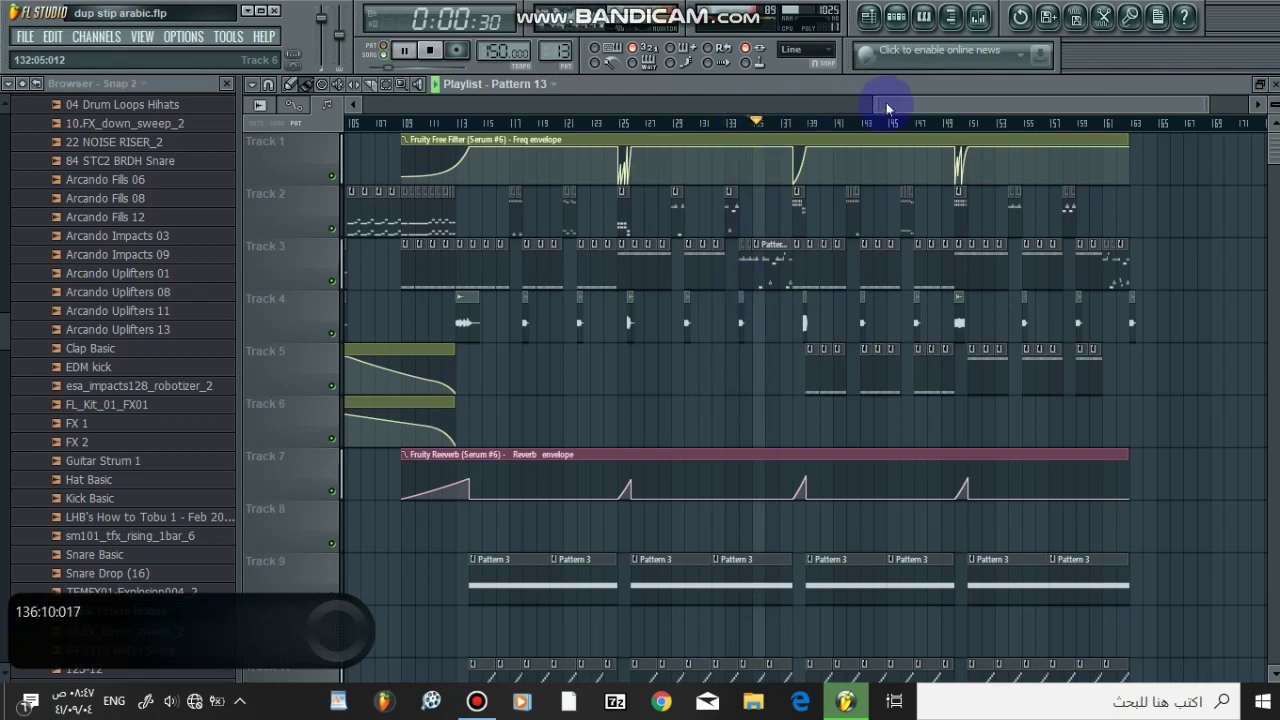
# Play the song from about bars 143 and 155, stop it, and look over the full arrangement down to Track 26
pyautogui.moveTo(886, 108); pyautogui.dragTo(909, 106)
pyautogui.click(814, 118)
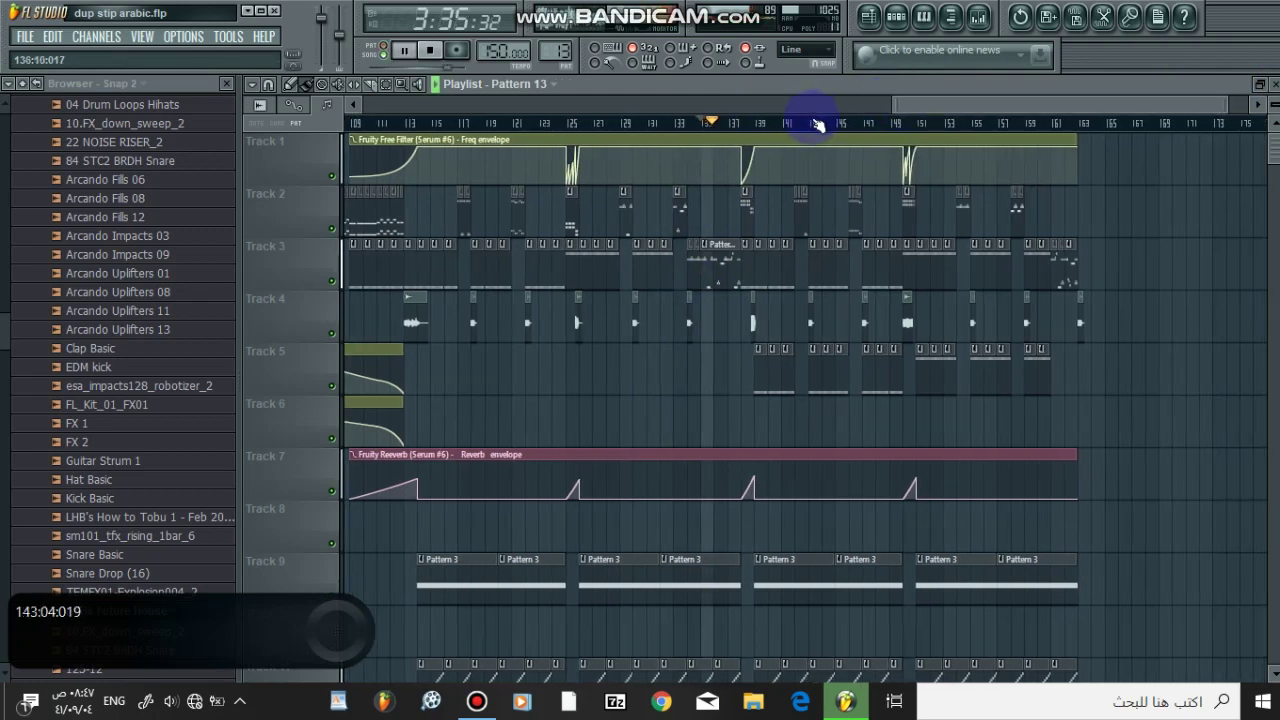
pyautogui.click(975, 123)
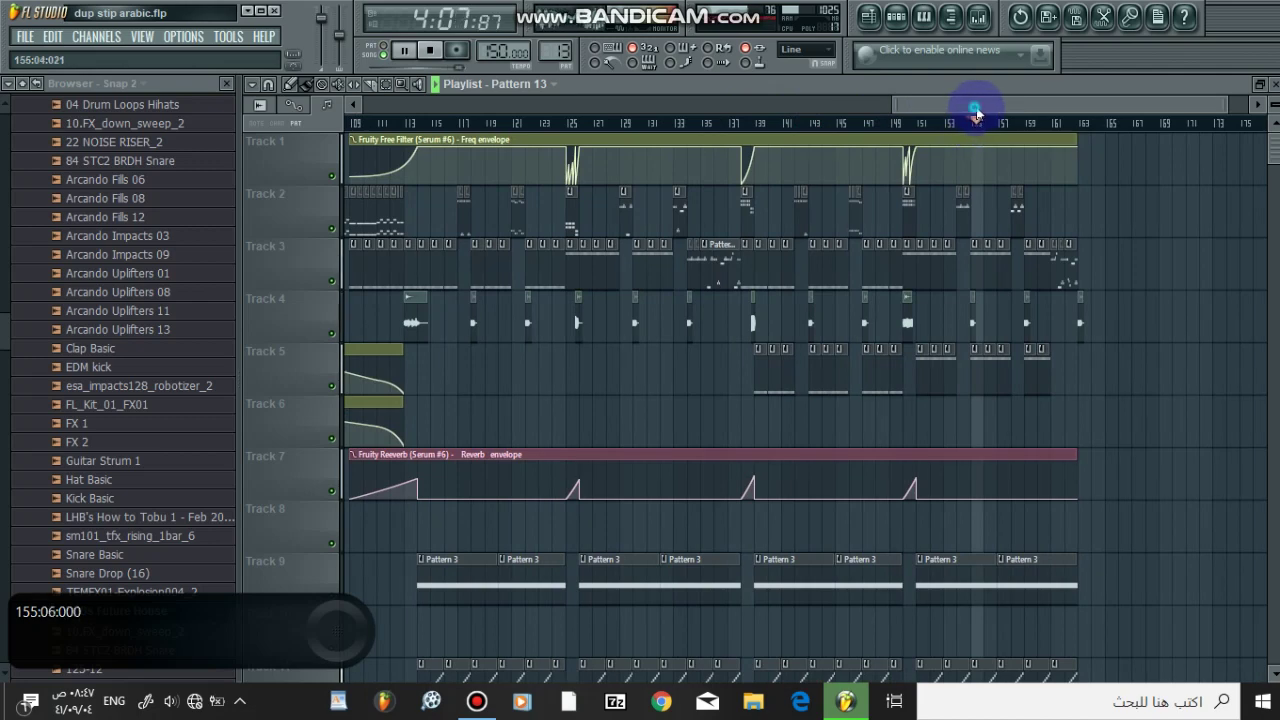
pyautogui.scroll(-5, 1005, 110)
pyautogui.scroll(-3, 996, 231)
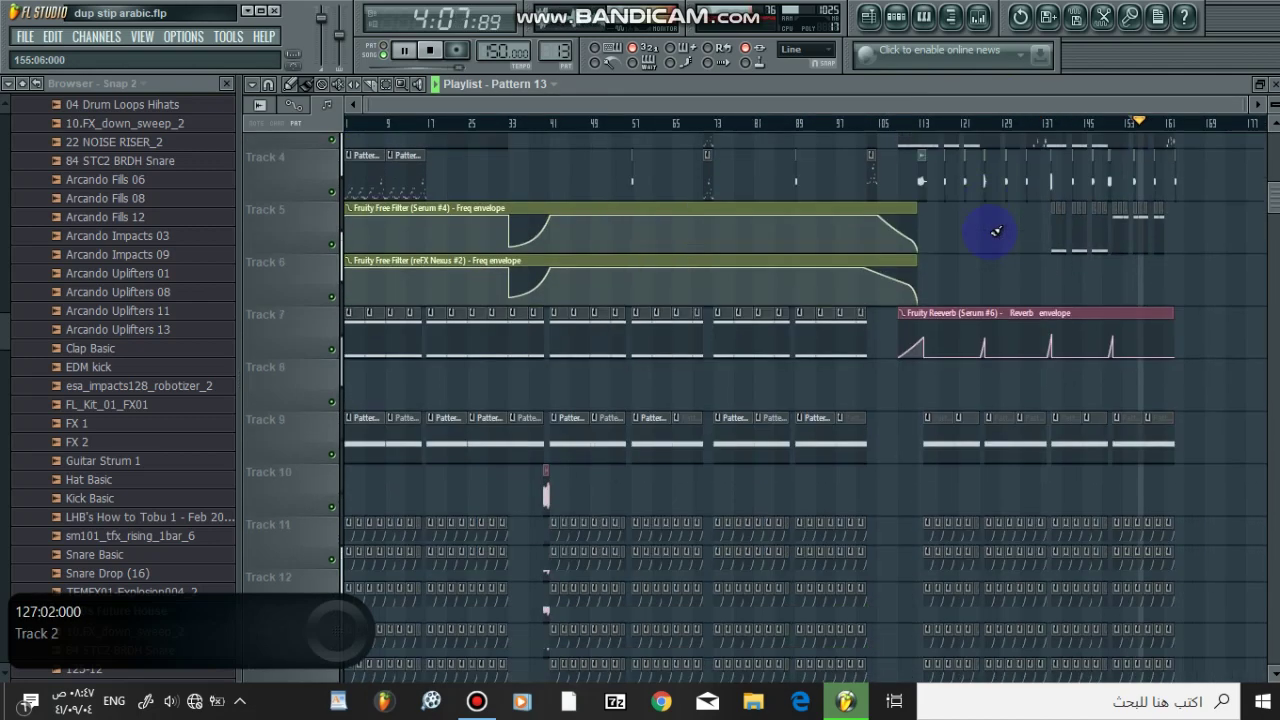
pyautogui.scroll(-19, 996, 231)
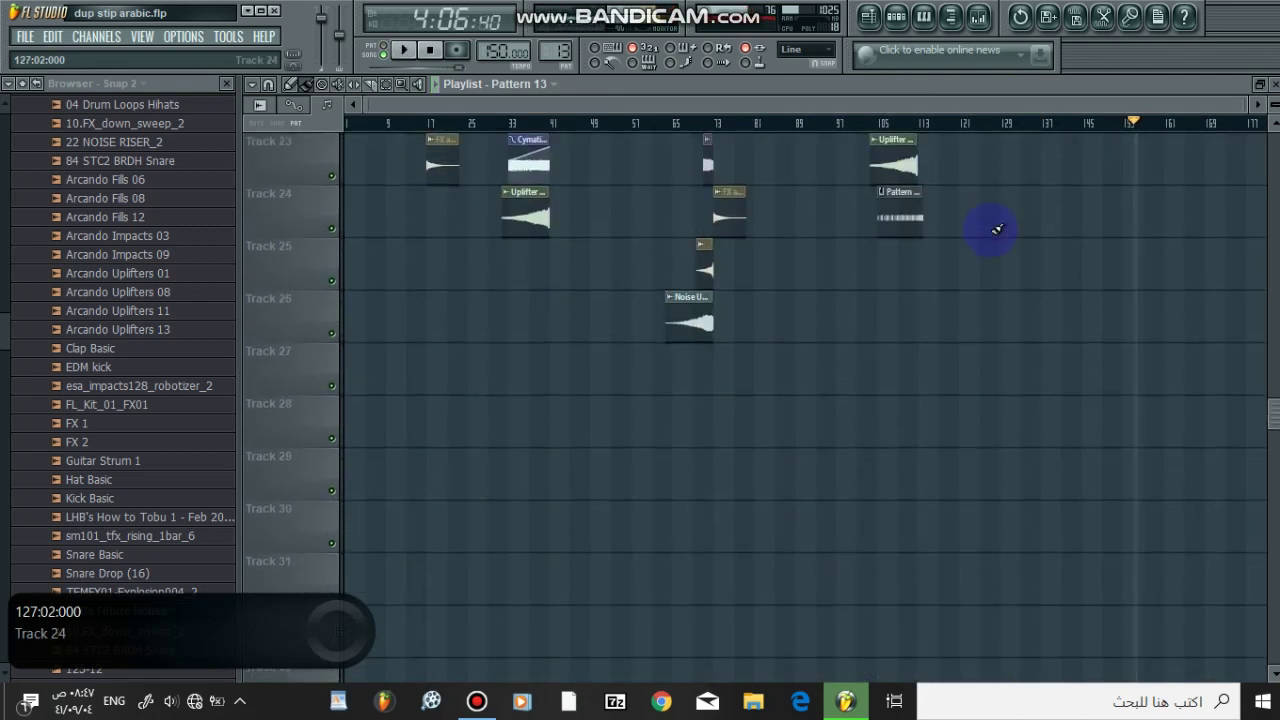
# Start closing the project, cancel the save prompt, and switch to the Bandicam recorder window
pyautogui.click(280, 11)
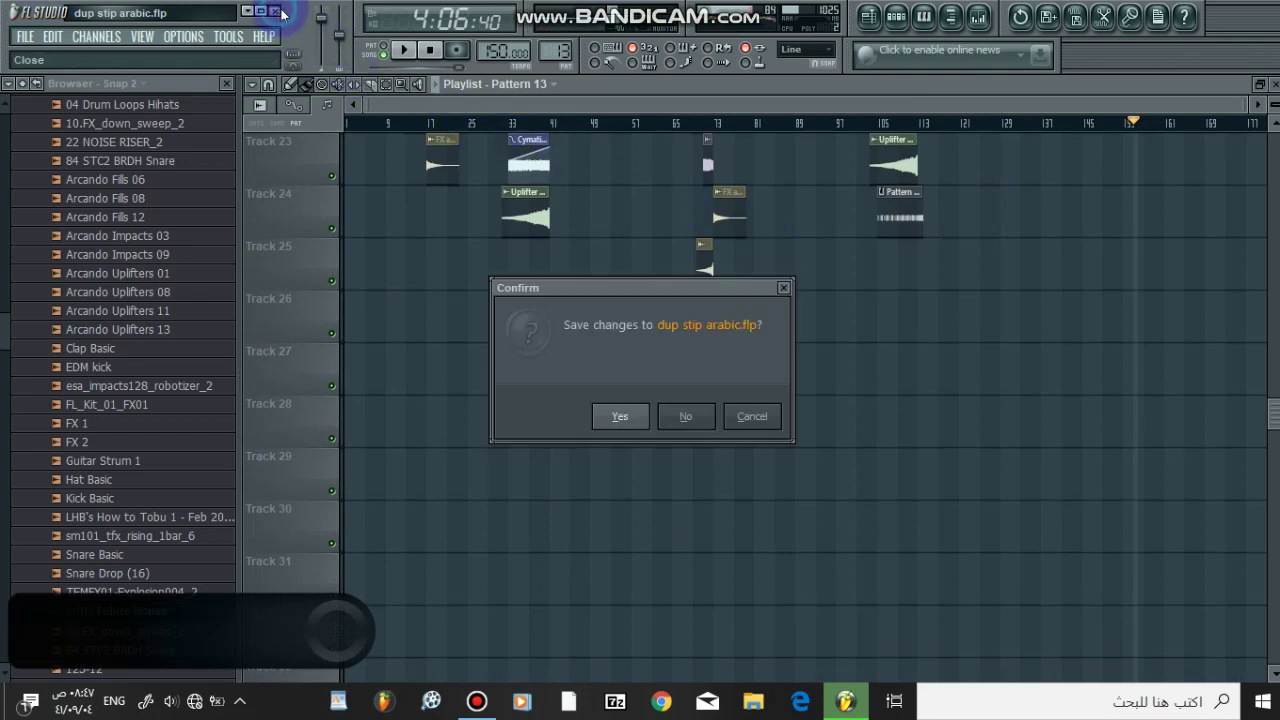
pyautogui.click(783, 288)
pyautogui.click(477, 700)
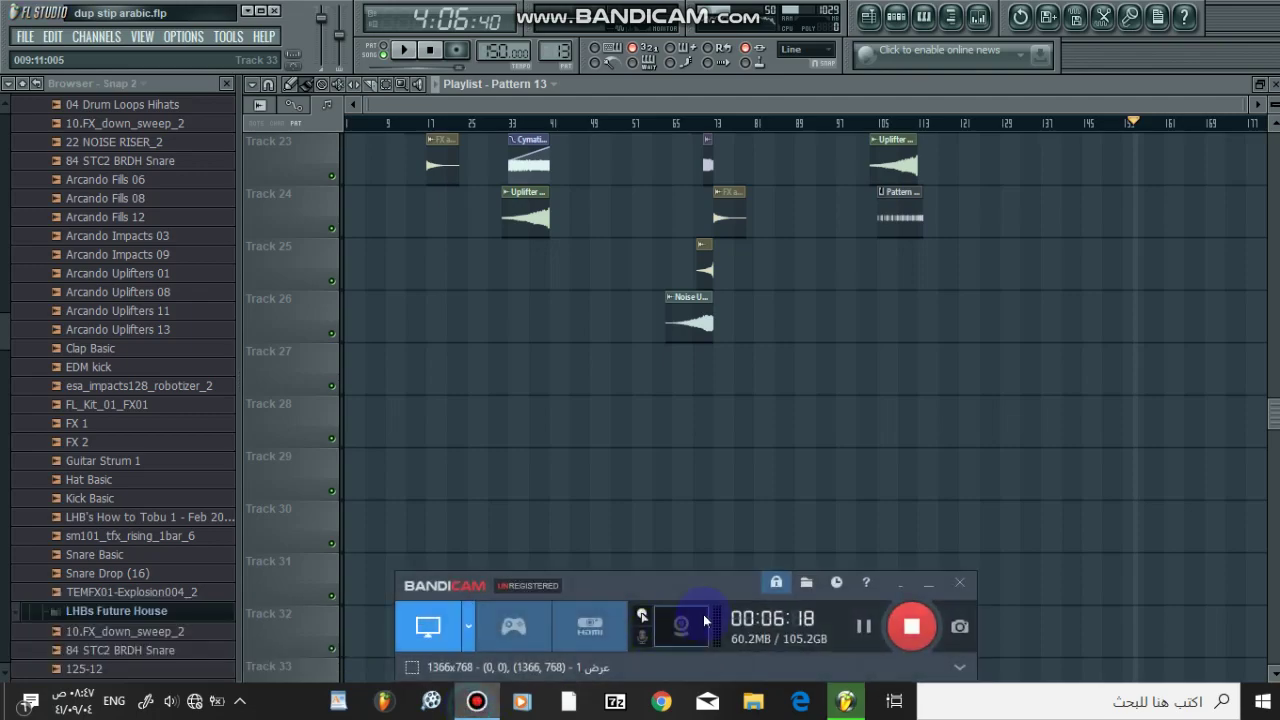